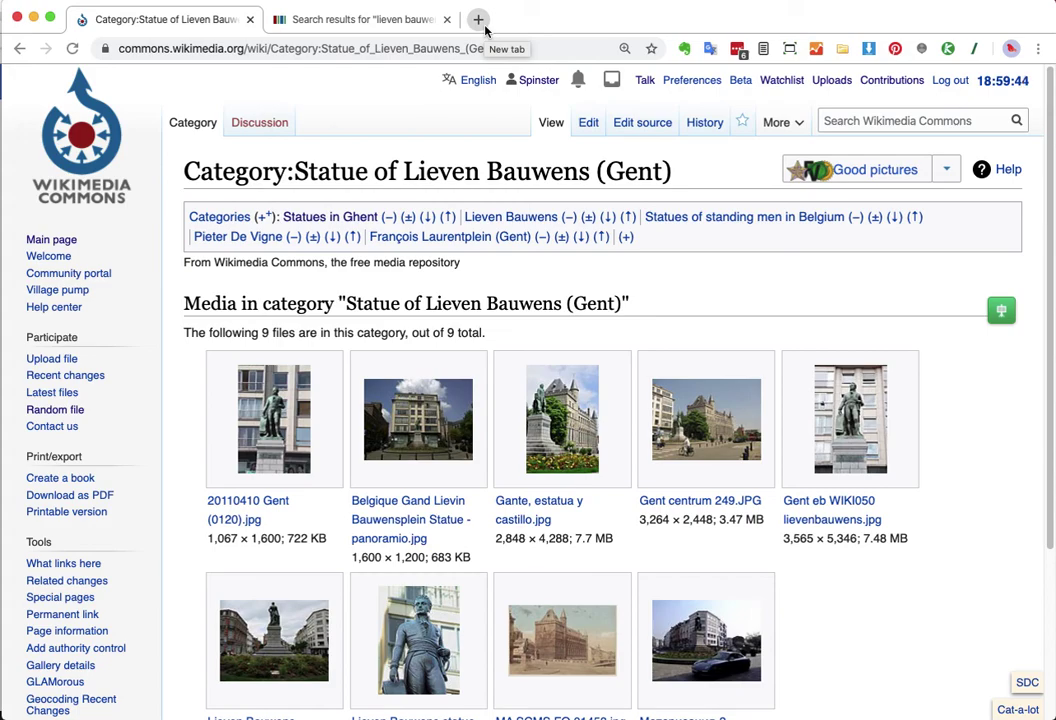
- Open Wikidata's form for creating a new item, starting from the existing Lieven Bauwens search results
click(370, 20)
scroll(150, 240, up, 3)
scroll(150, 240, down, 1)
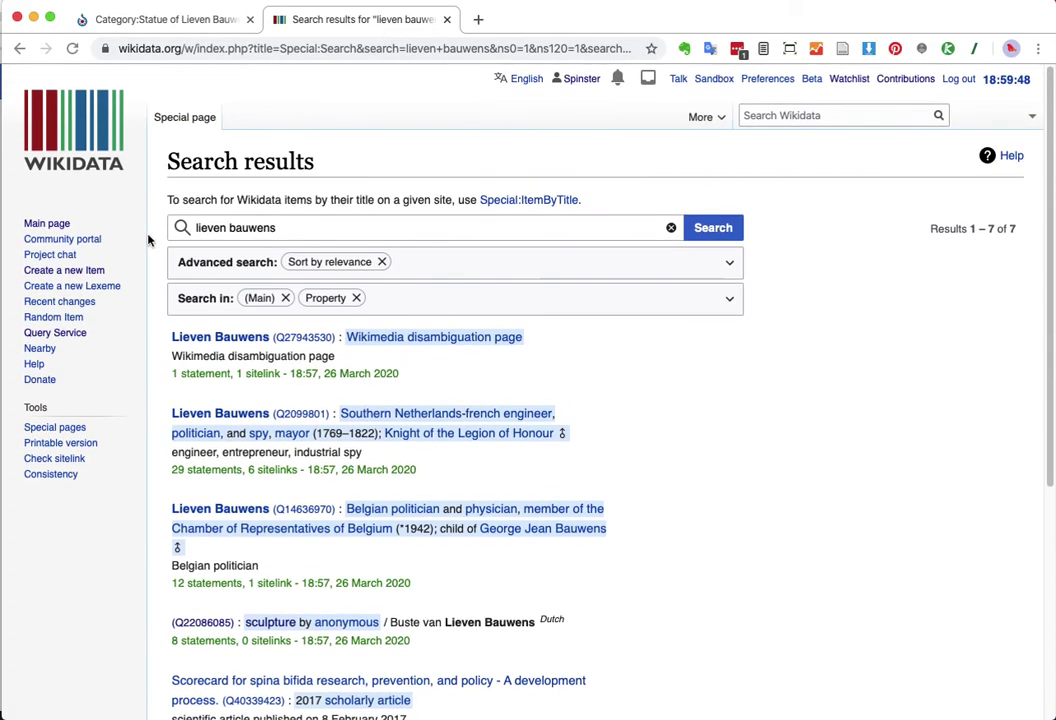
click(96, 271)
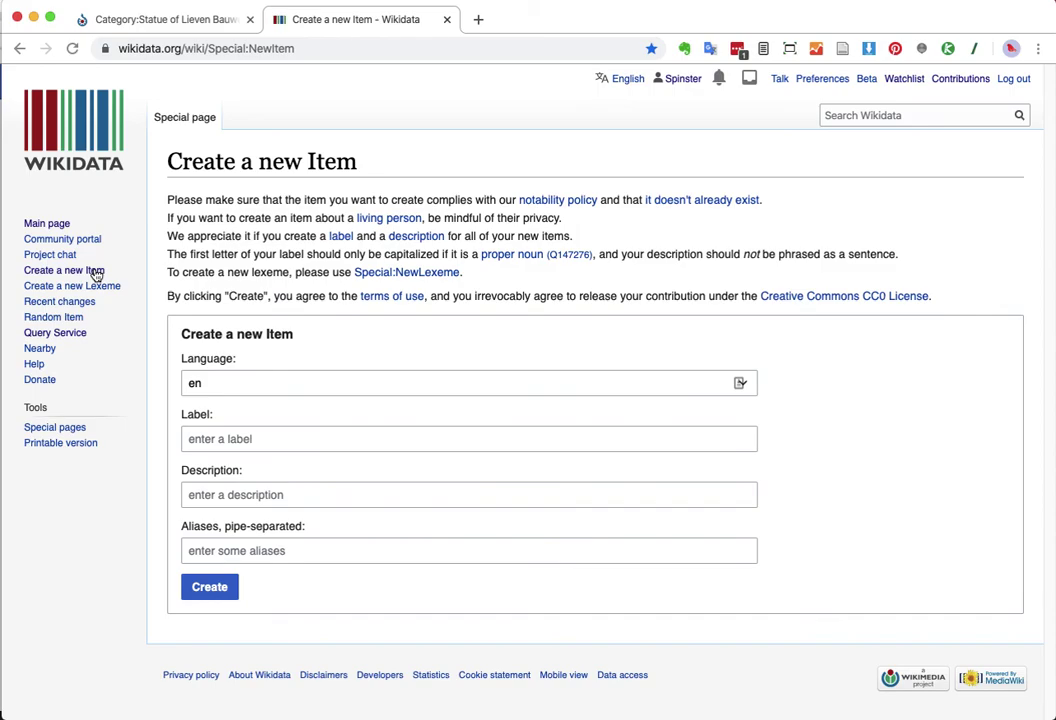
- Open the Mix'n'match tool in place of the Wikidata new item form
click(328, 52)
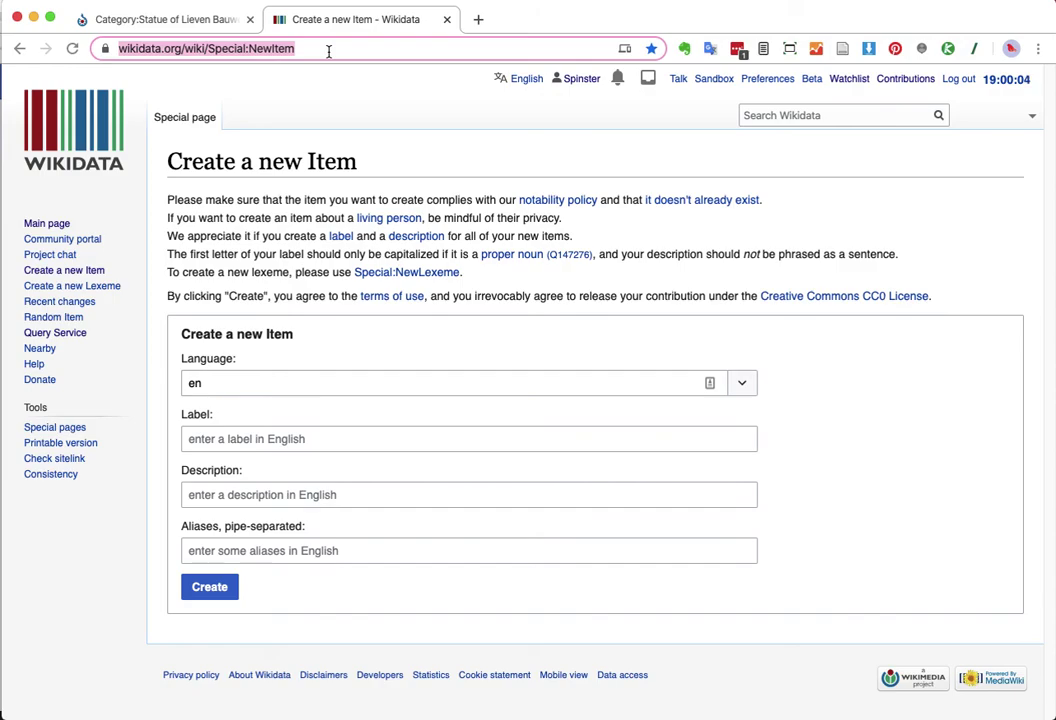
click(172, 19)
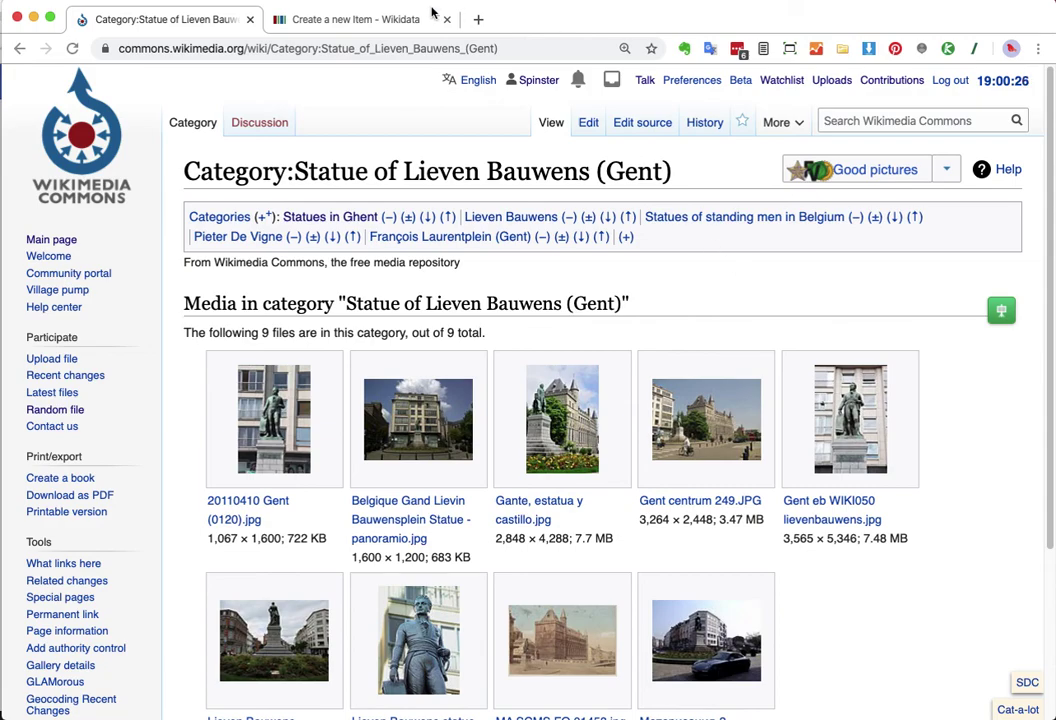
click(395, 20)
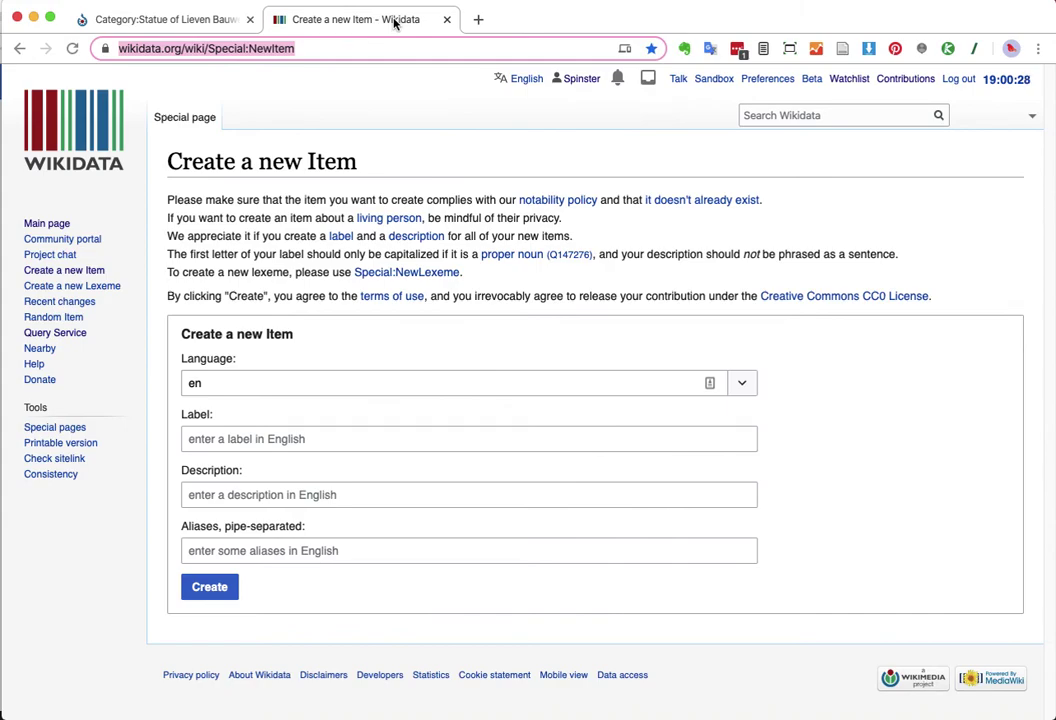
text(mix)
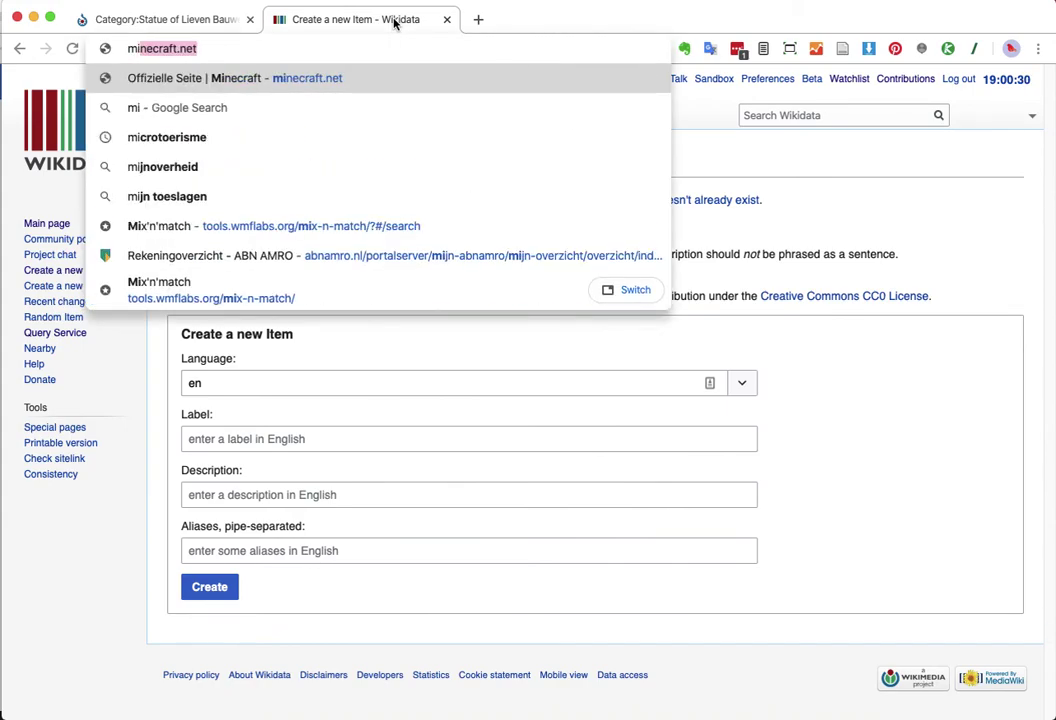
key(Down)
key(Down)
key(Down)
key(Down)
key(Down)
key(Down)
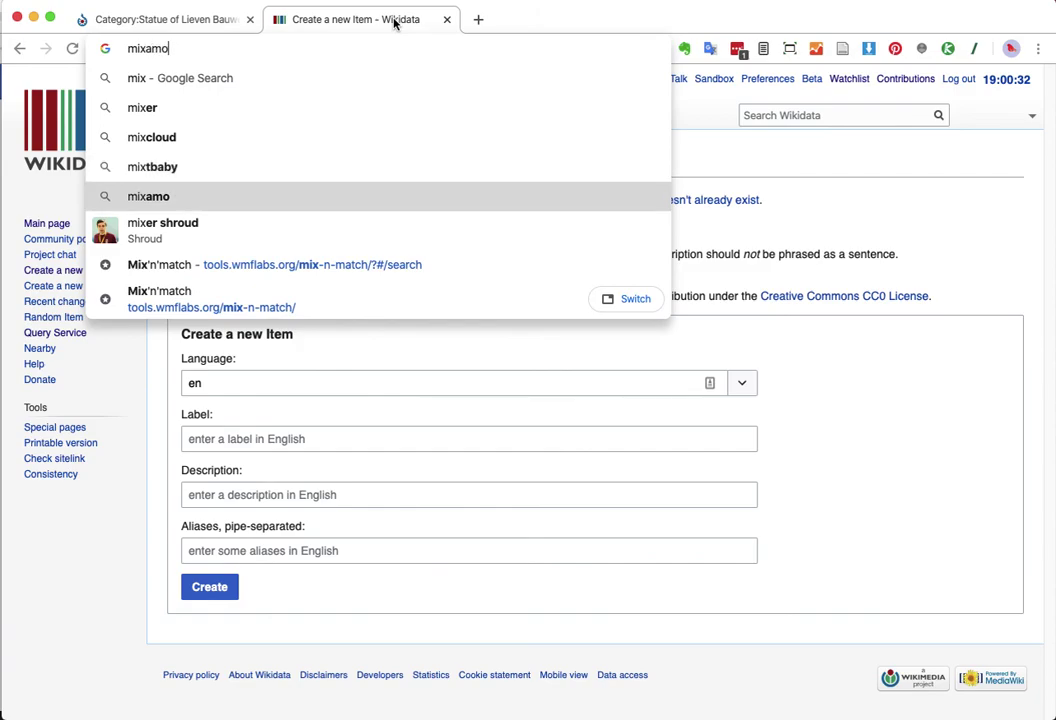
key(Down)
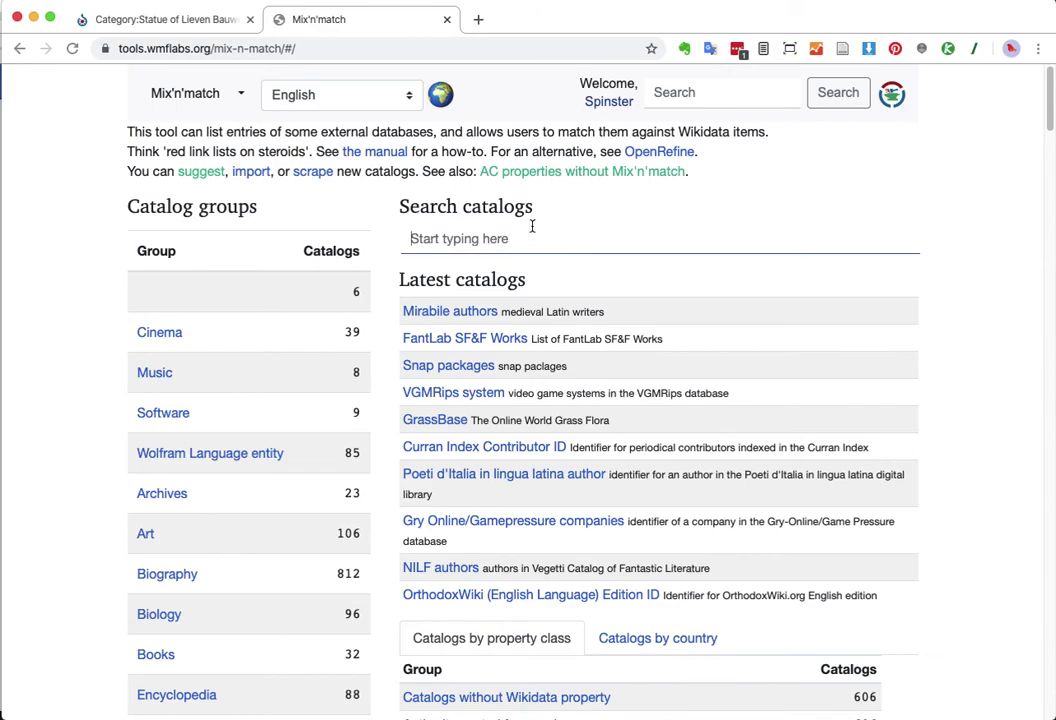
- Search all Mix'n'match entries for "lieven bauwens"
click(701, 97)
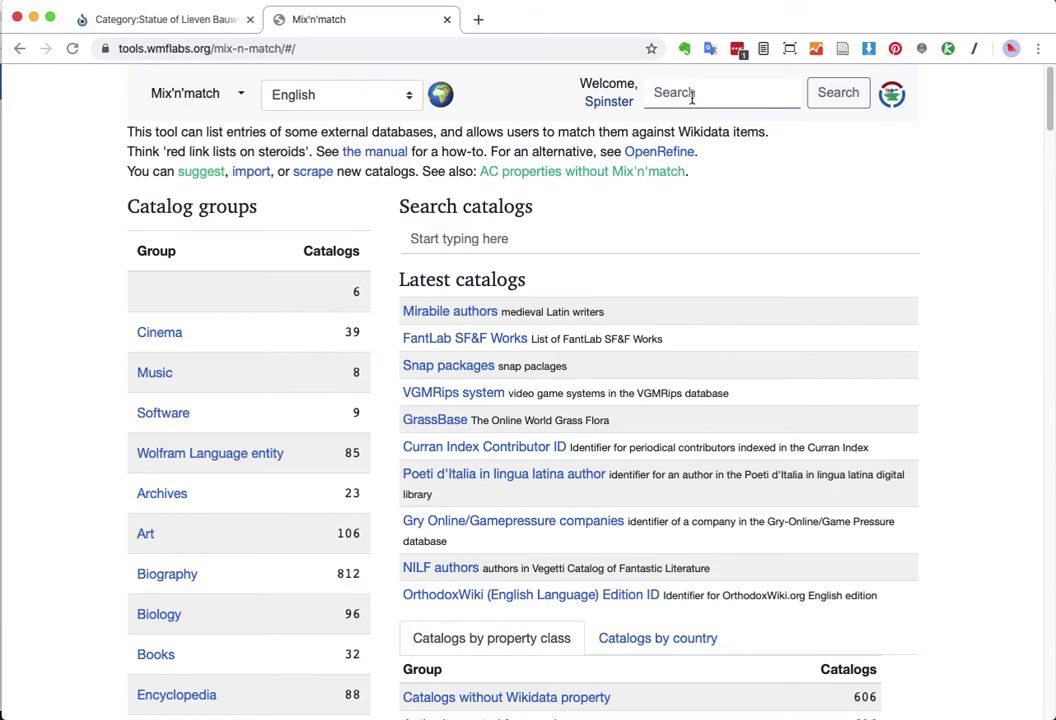
text(lieven bauwens)
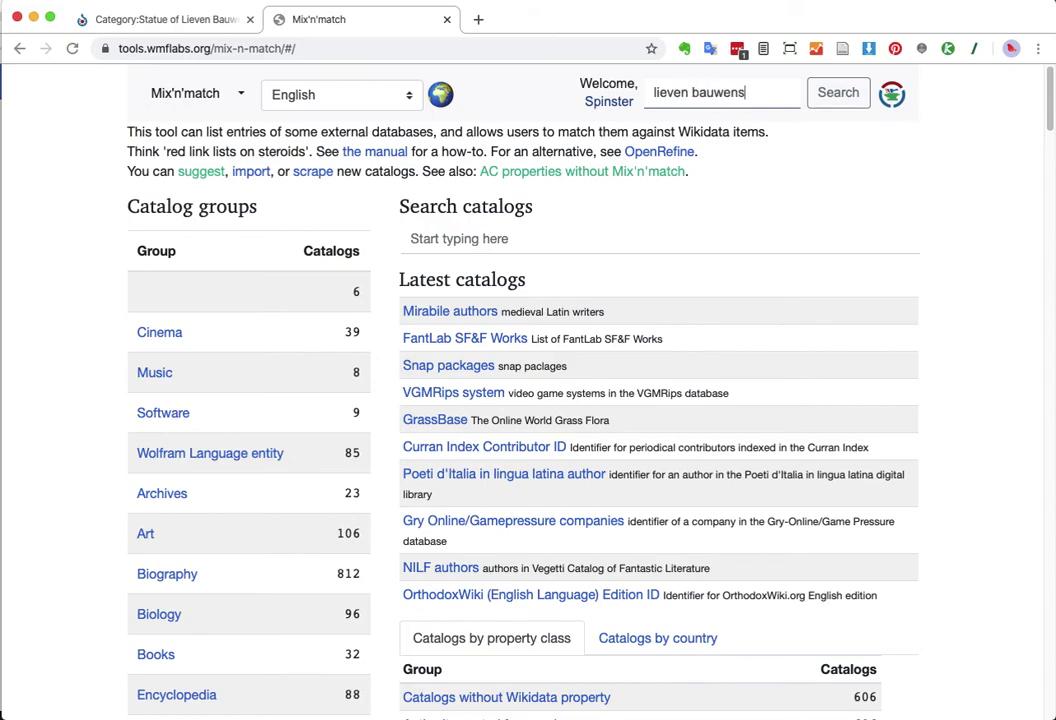
key(Return)
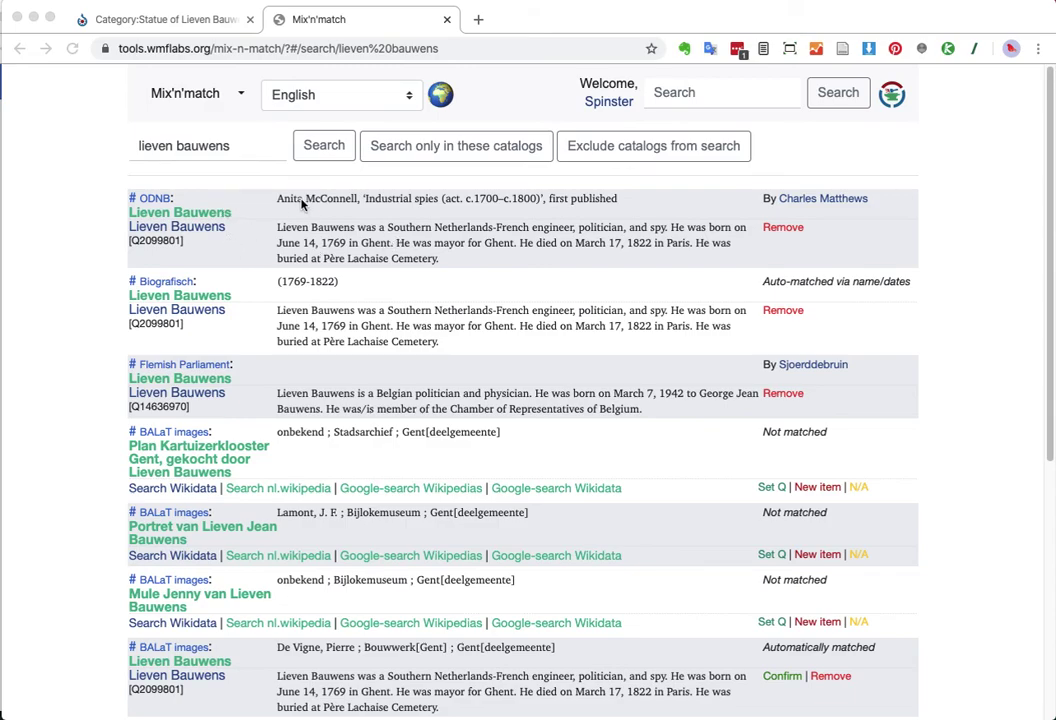
- Examine the search results for catalog entries that describe the Lieven Bauwens statue in Ghent, noting their match status
scroll(283, 236, down, 1)
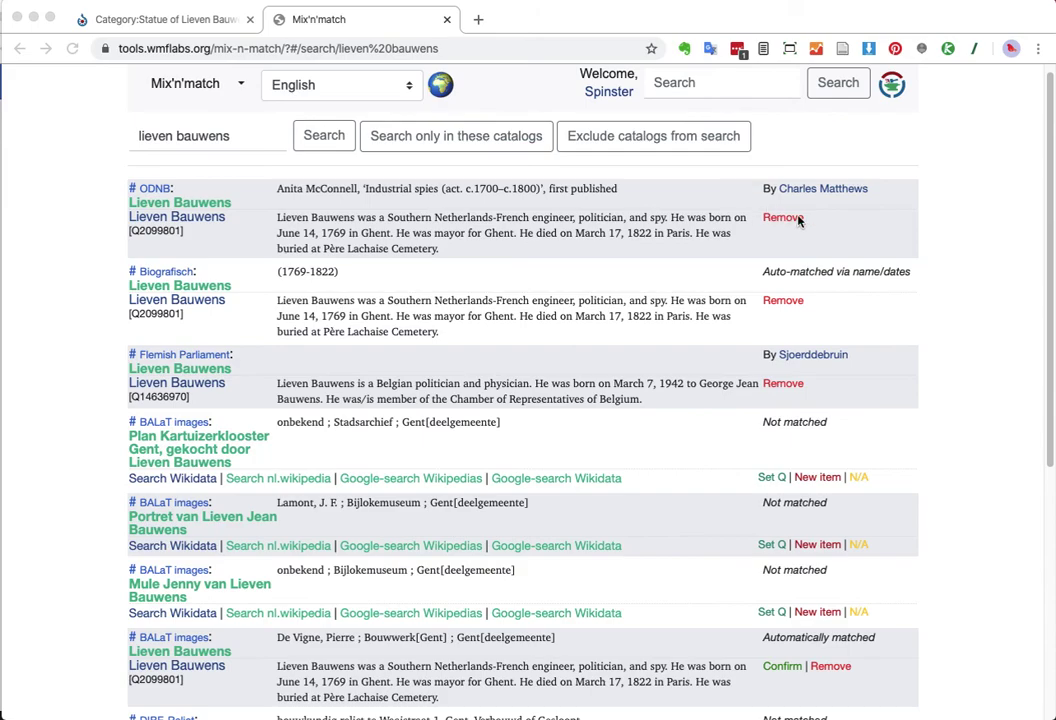
scroll(655, 243, down, 3)
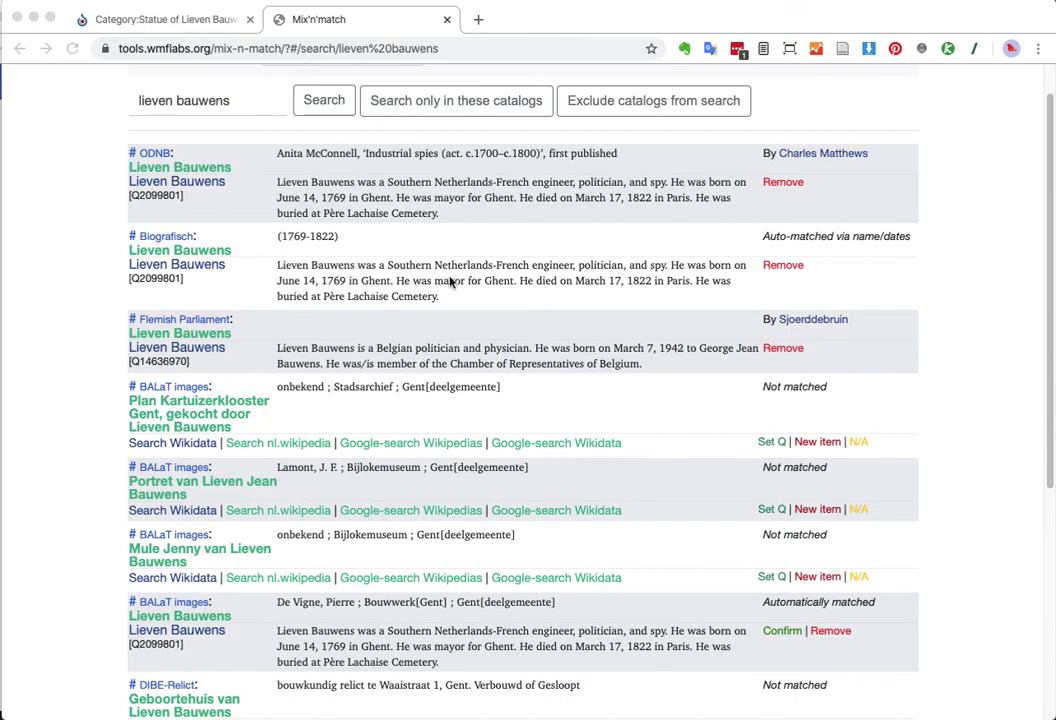
scroll(450, 280, down, 1)
scroll(510, 267, down, 2)
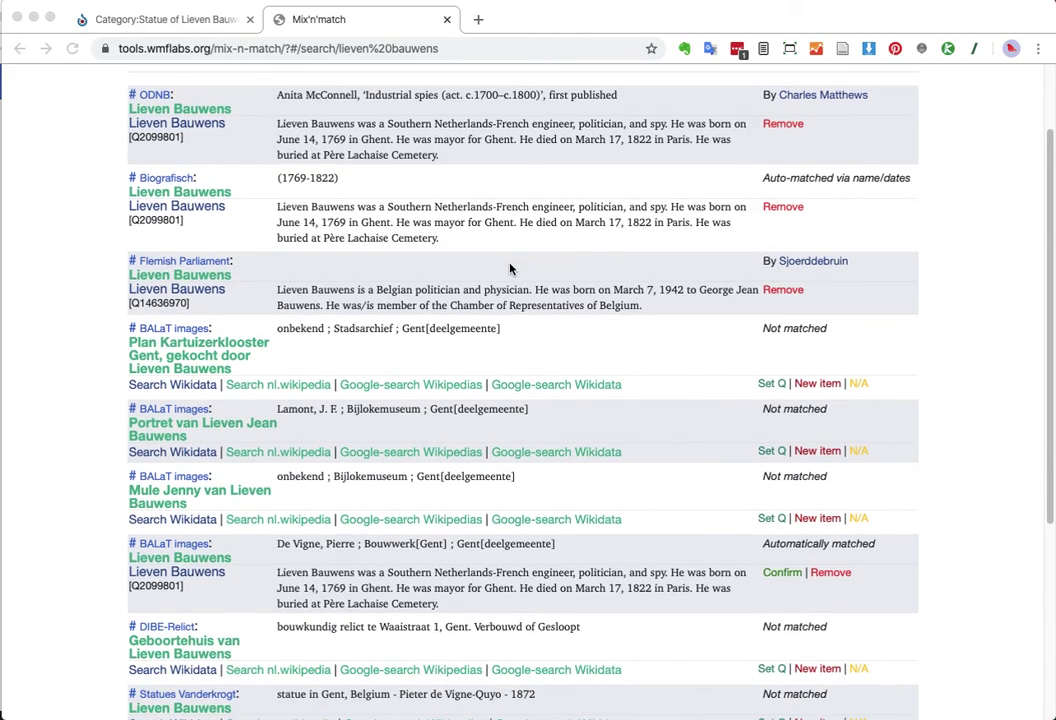
scroll(510, 268, down, 3)
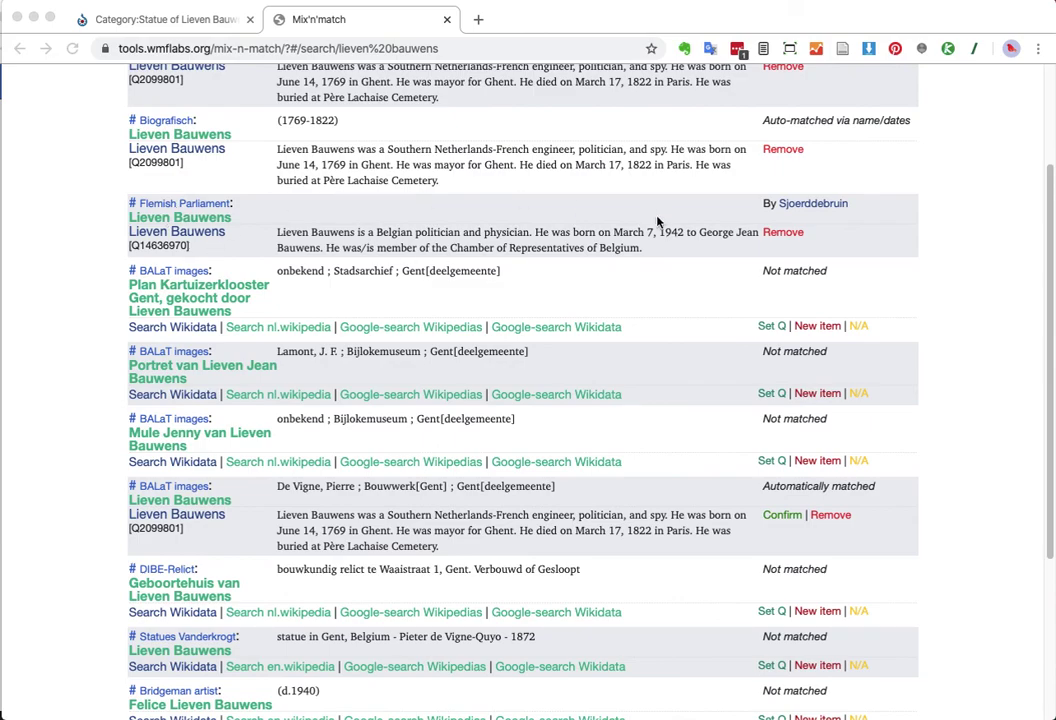
scroll(614, 274, down, 2)
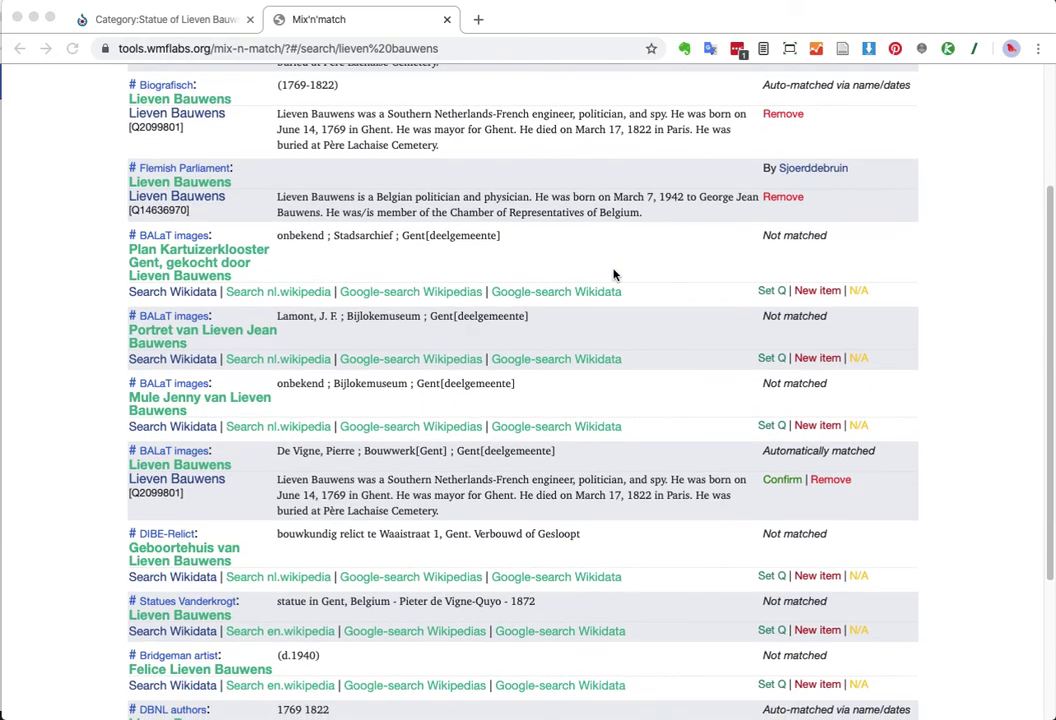
scroll(614, 274, down, 1)
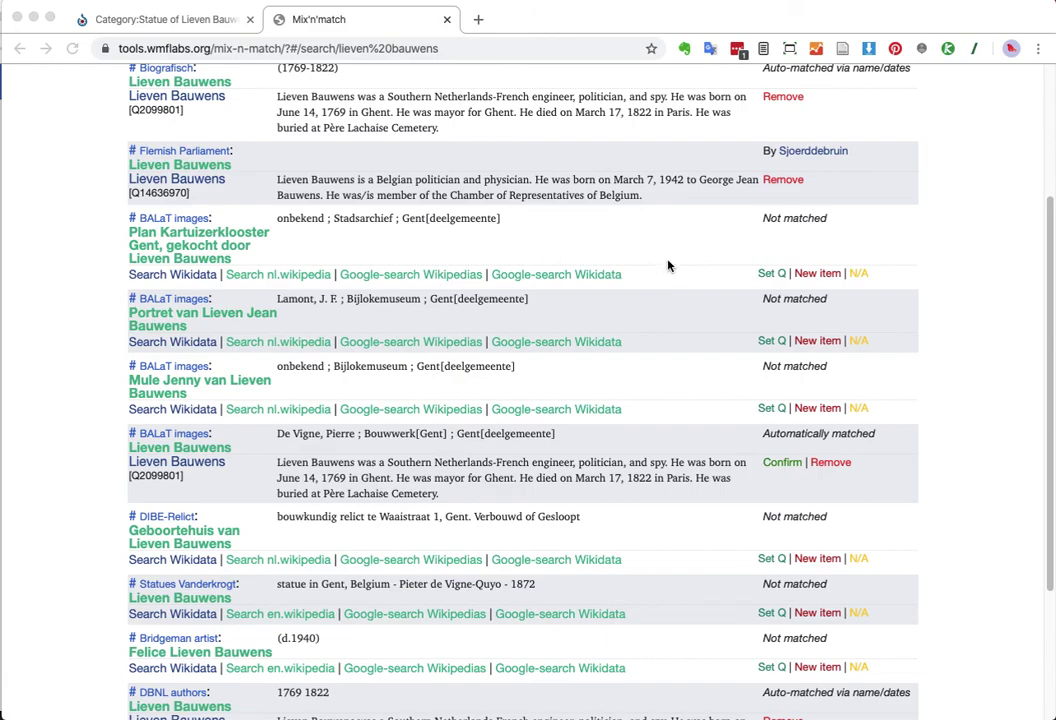
scroll(668, 265, down, 1)
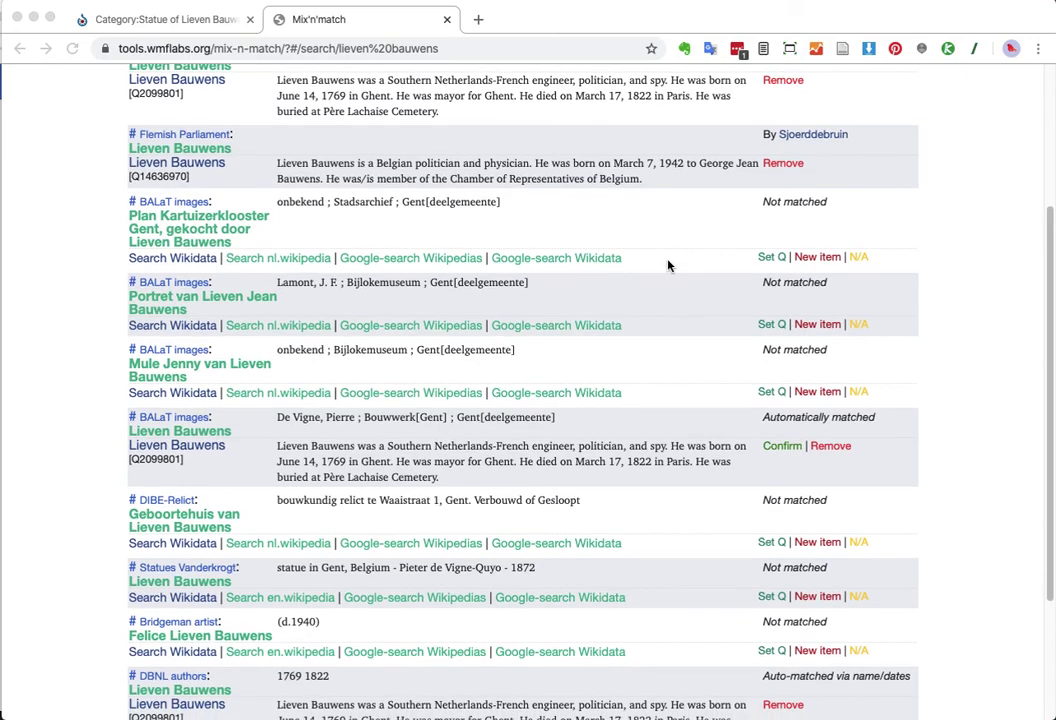
scroll(666, 242, down, 2)
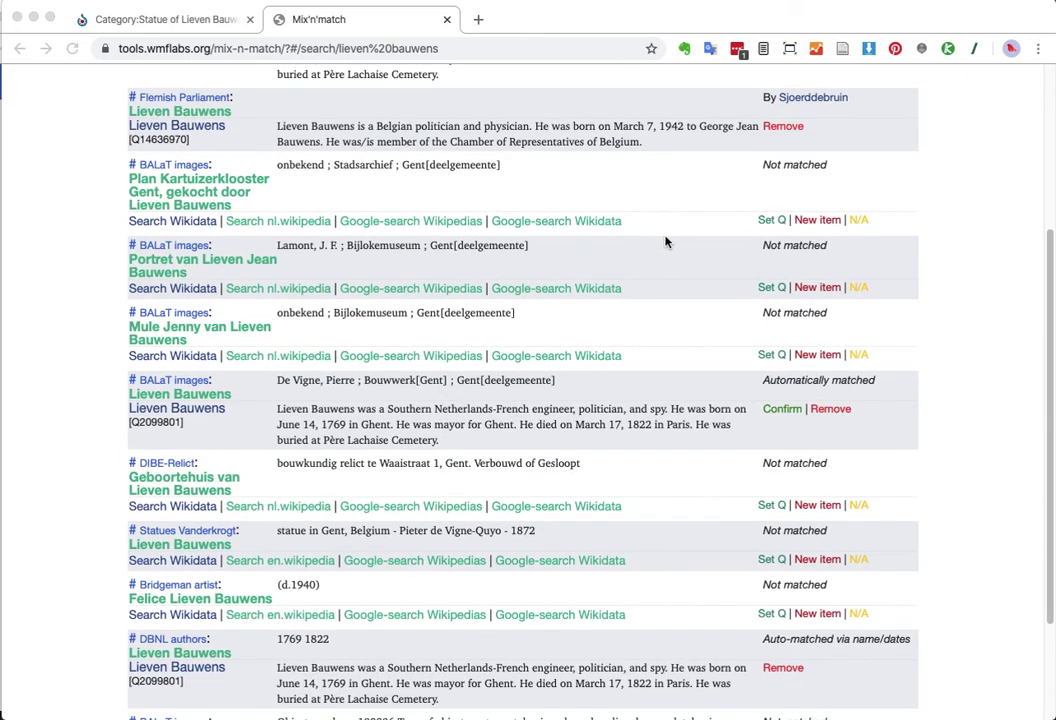
scroll(267, 204, down, 1)
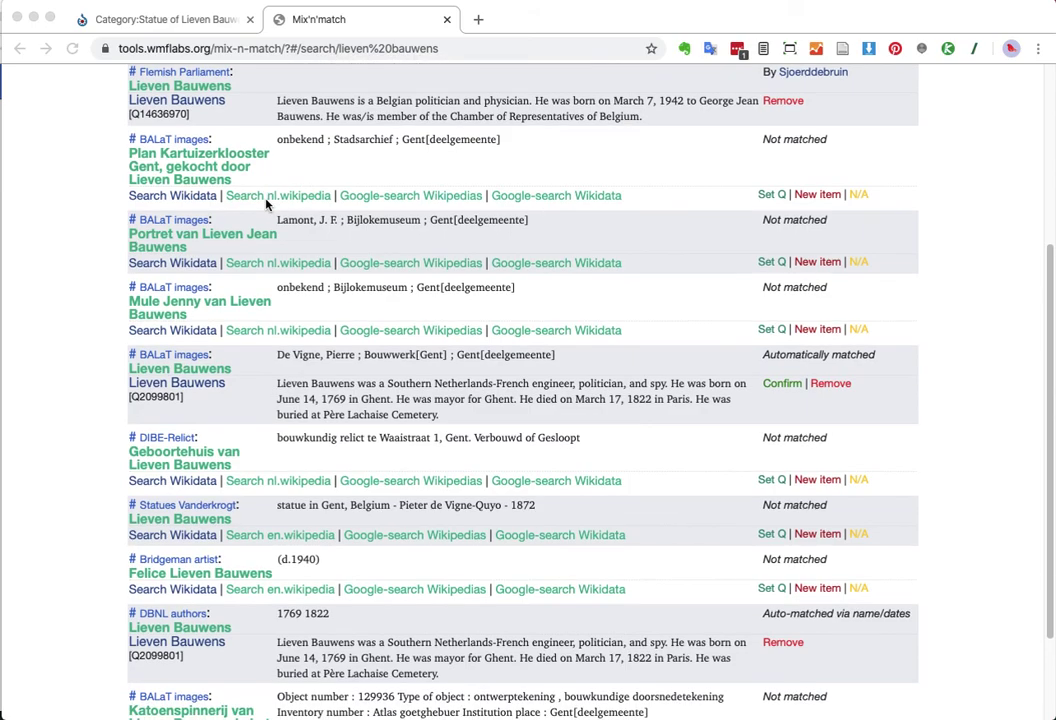
scroll(267, 204, down, 1)
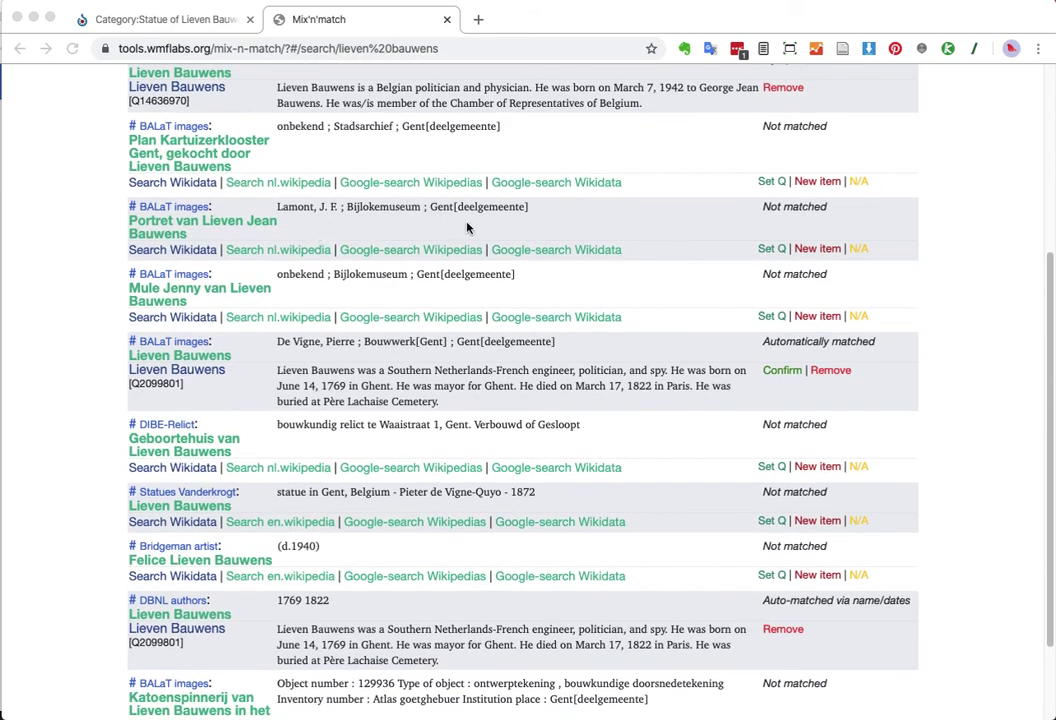
scroll(520, 256, down, 5)
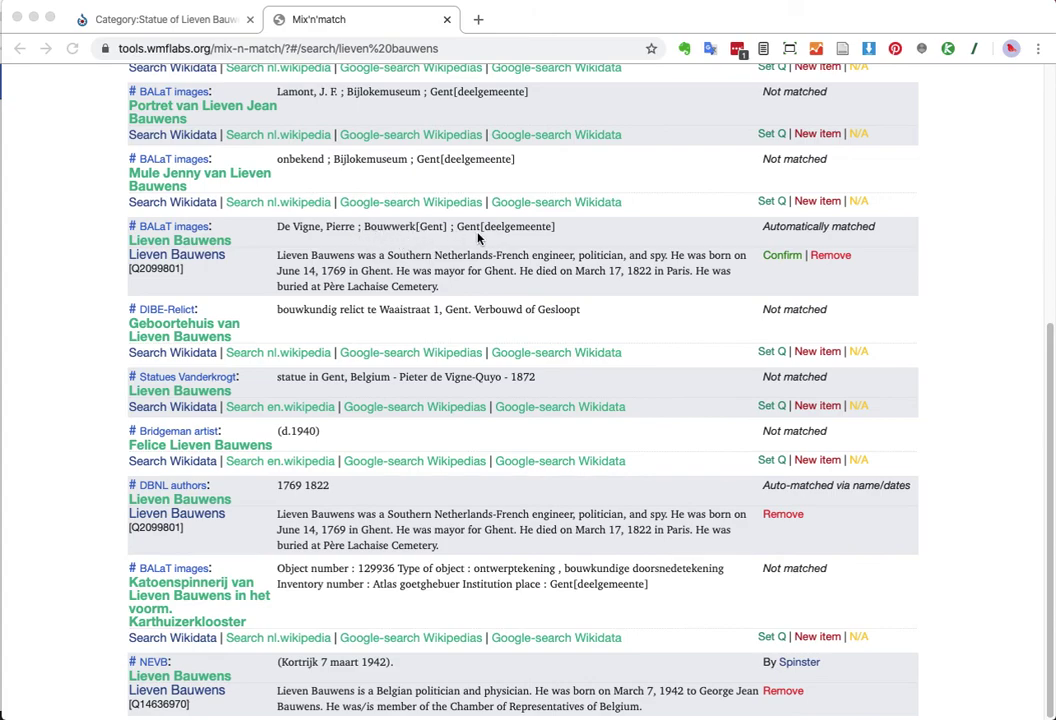
- Check the BALaT record of De Vigne's Lieven Bauwens statue and remove that entry's automatic match to the person's item Q2099801
super+click(204, 245)
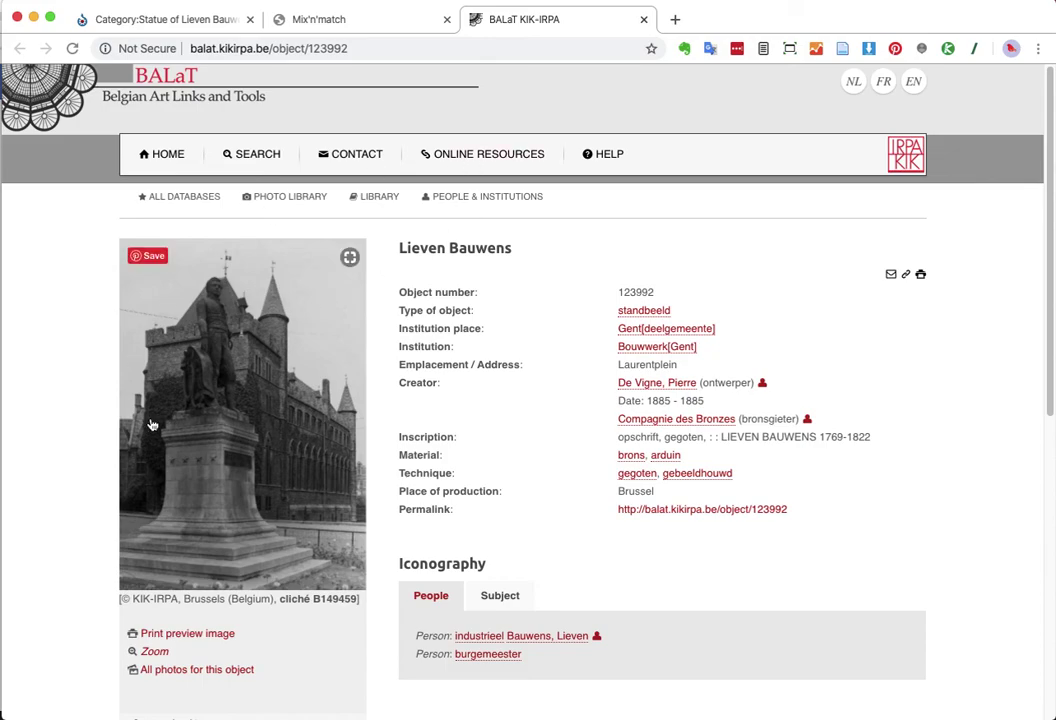
click(372, 22)
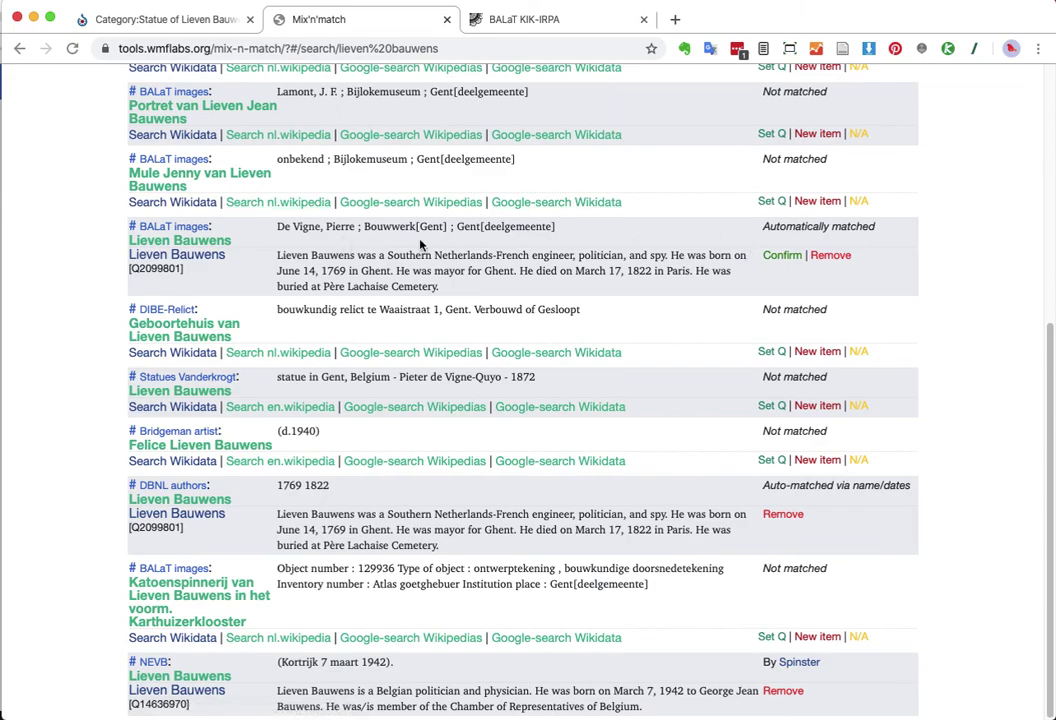
click(830, 256)
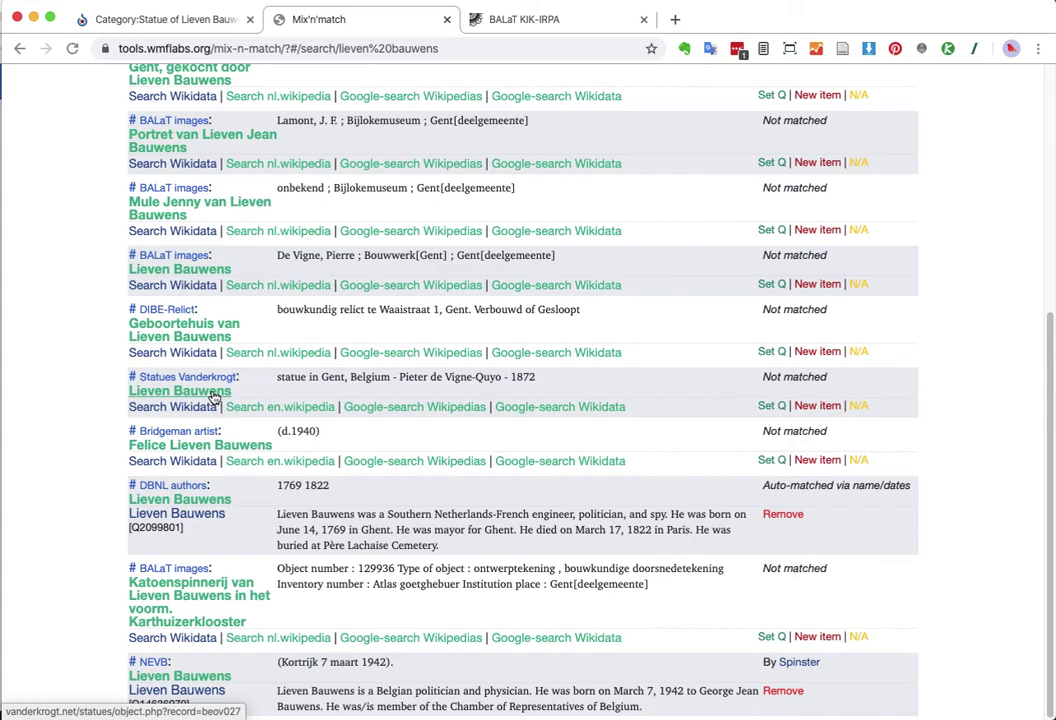
- Check the Statues Vanderkrogt record for Lieven Bauwens and create a new Wikidata item from that catalog entry
super+click(212, 396)
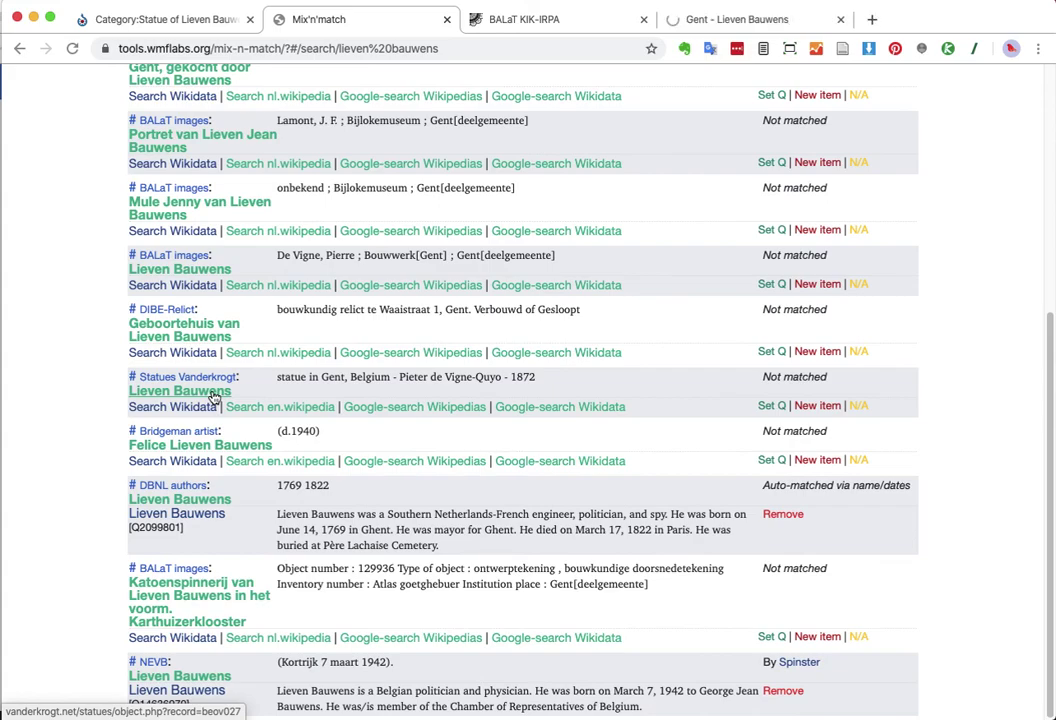
click(720, 31)
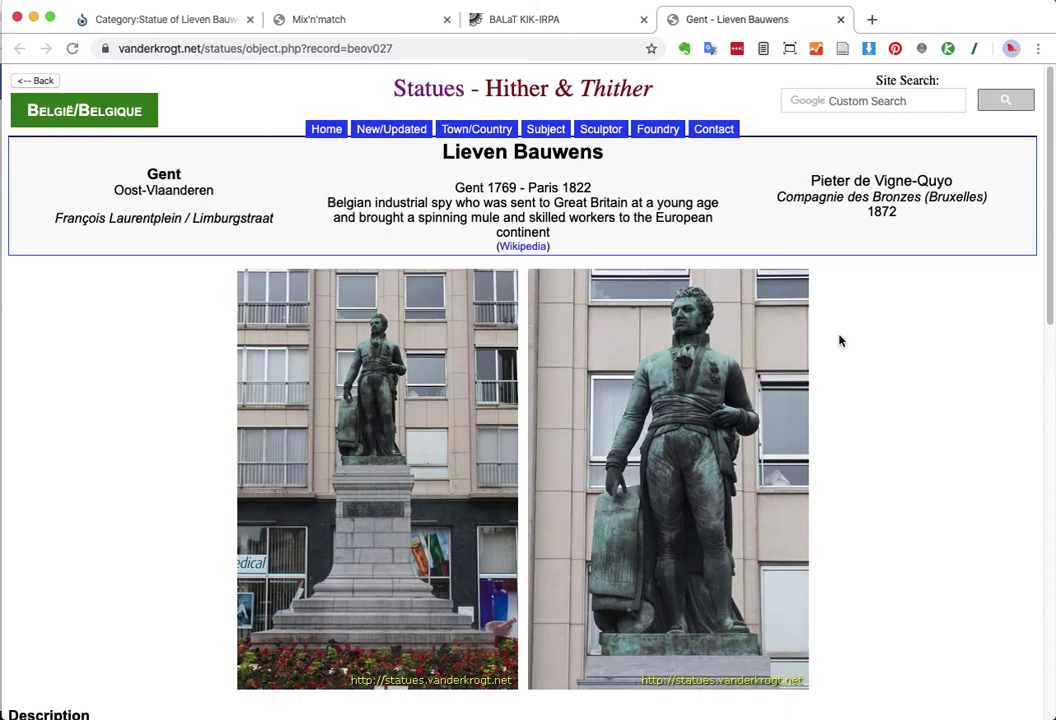
click(403, 24)
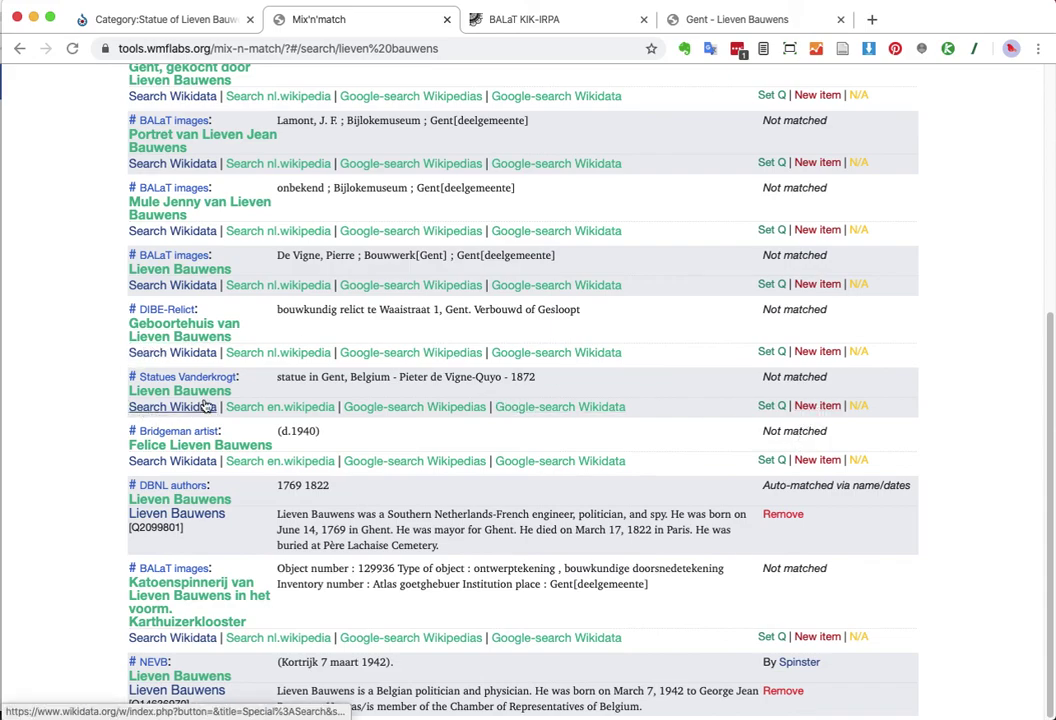
click(807, 407)
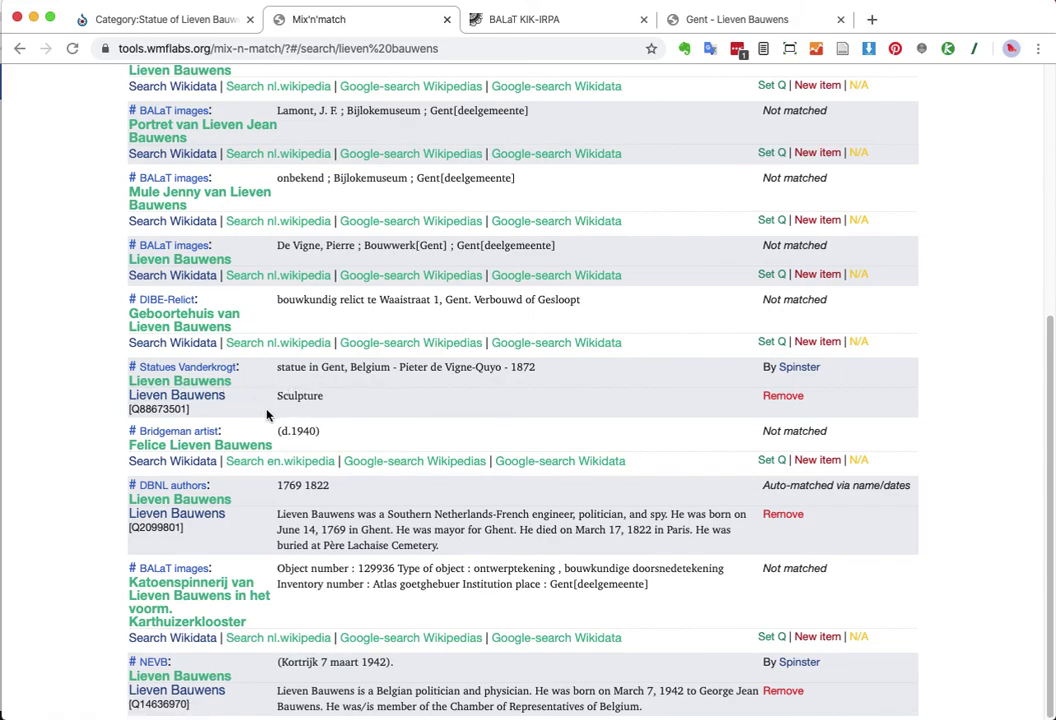
- Open the new Lieven Bauwens sculpture item on Wikidata and review its labels, statements and coordinate location map
super+click(177, 395)
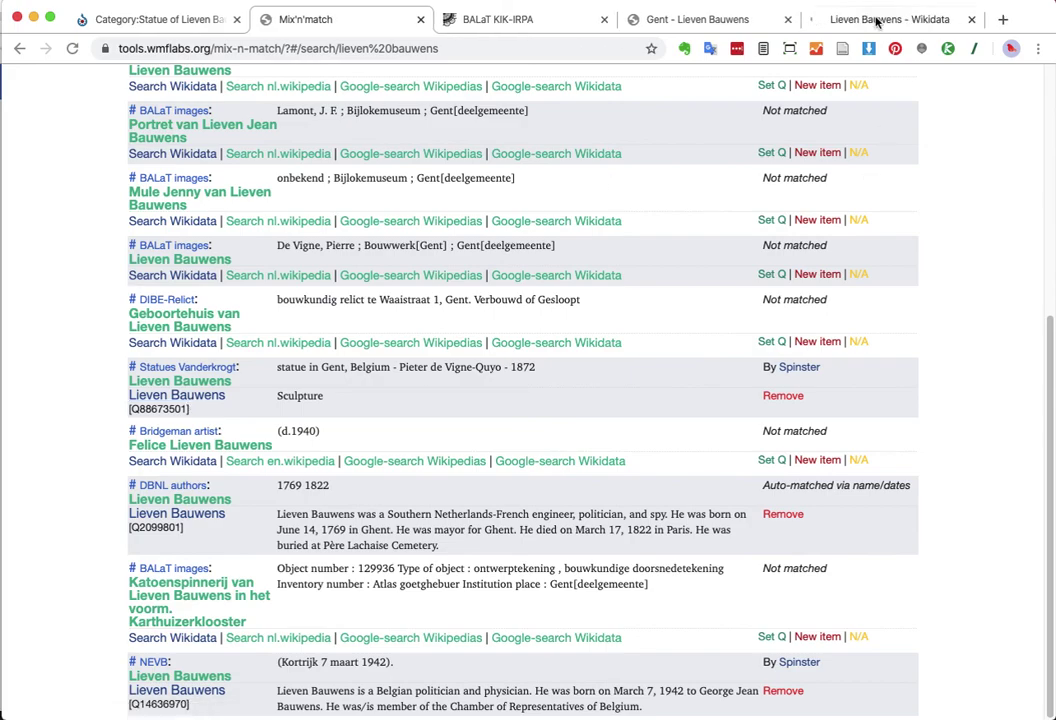
click(868, 22)
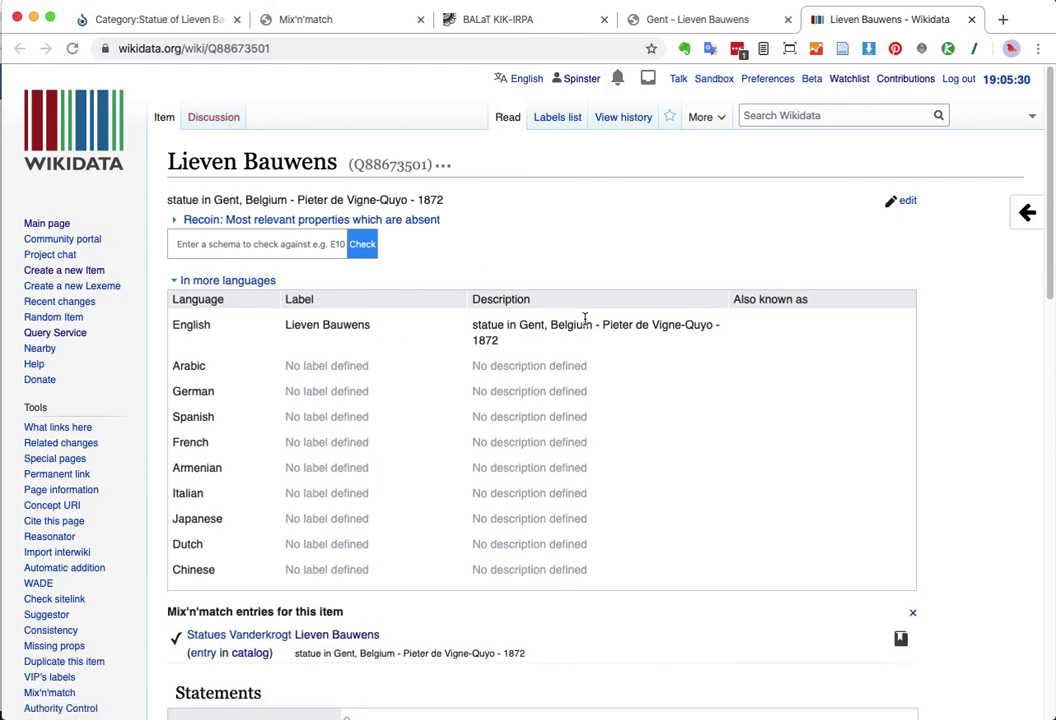
scroll(650, 291, down, 1)
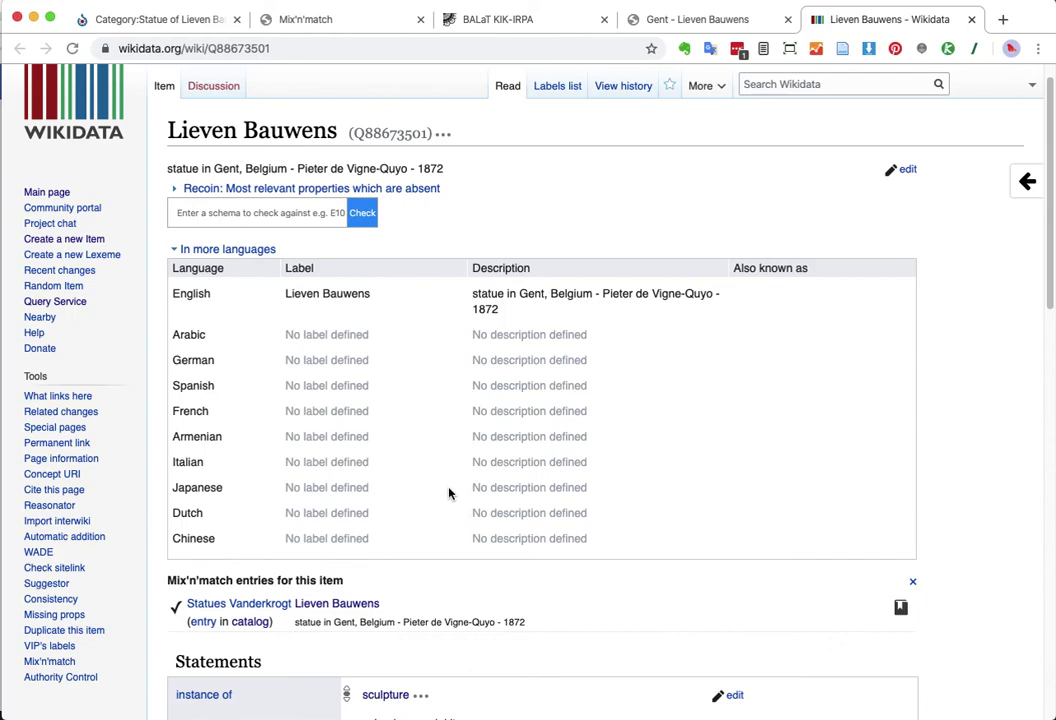
scroll(565, 375, down, 5)
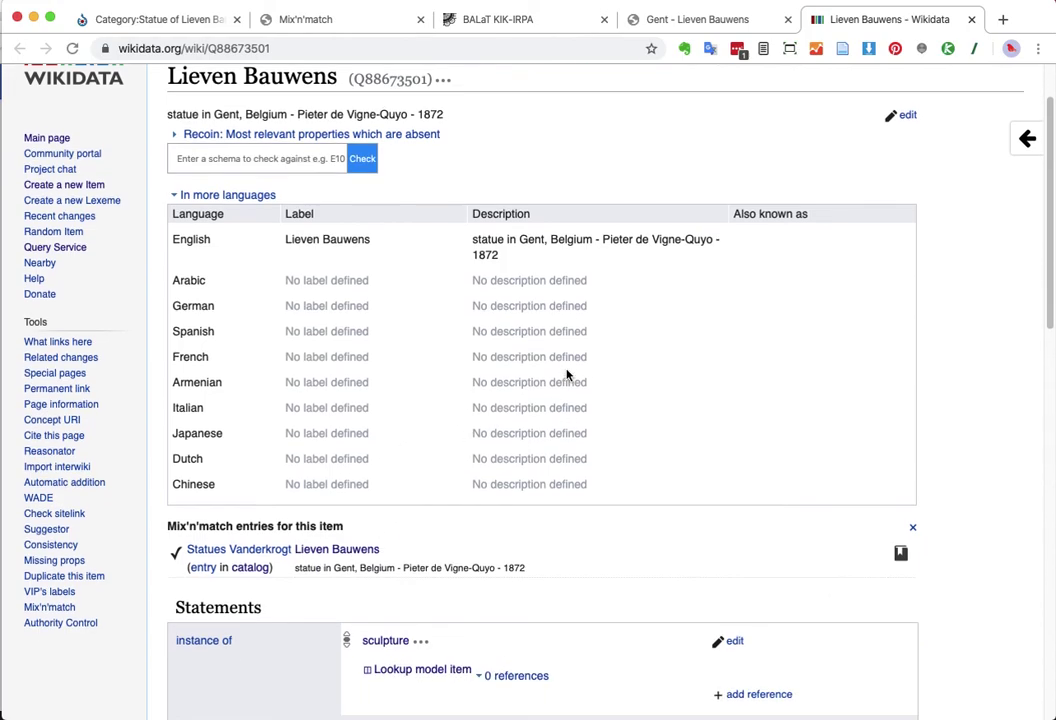
scroll(566, 375, down, 4)
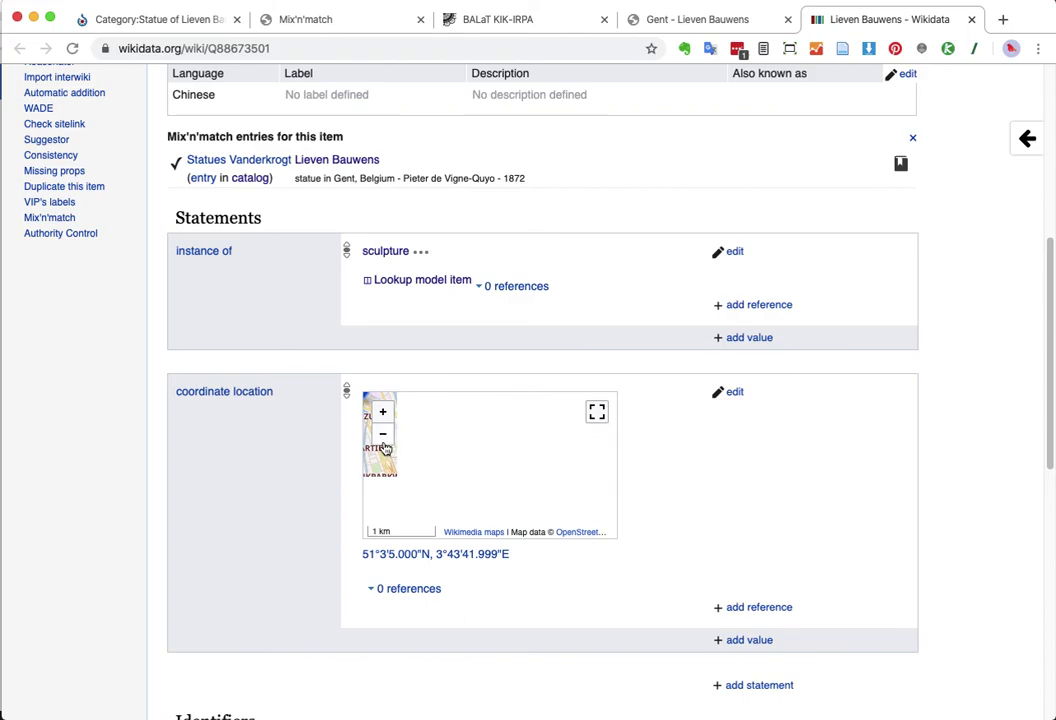
click(382, 435)
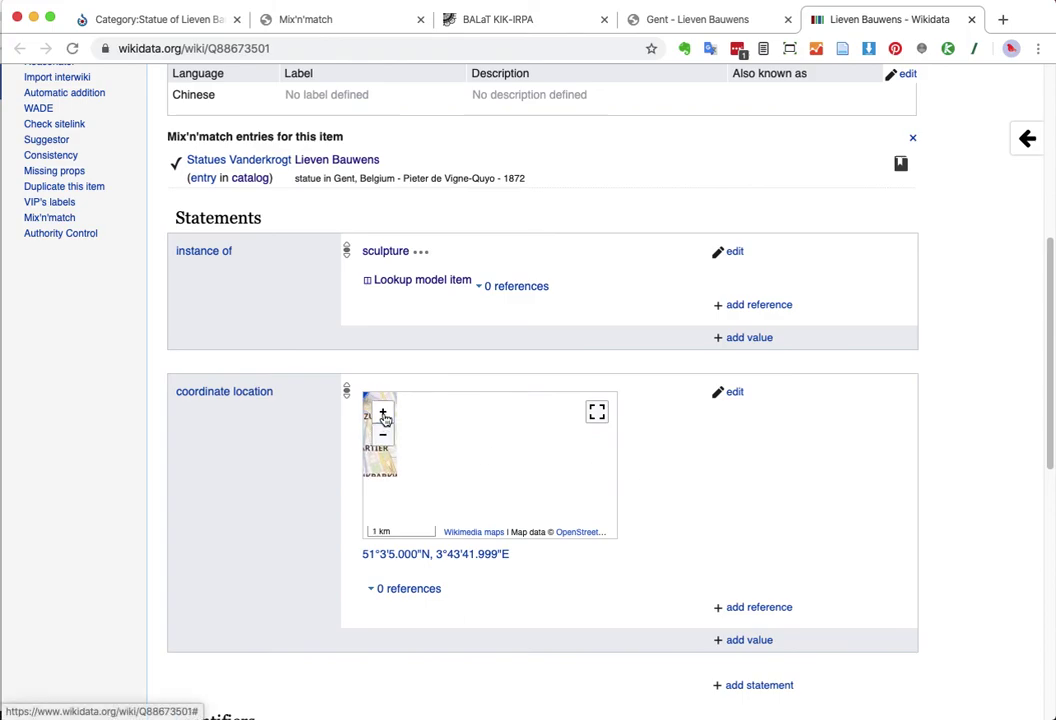
- Zoom in and pan the coordinate location map to the statue's marker in Ghent, and review the item's statements and identifiers
click(383, 414)
click(383, 414)
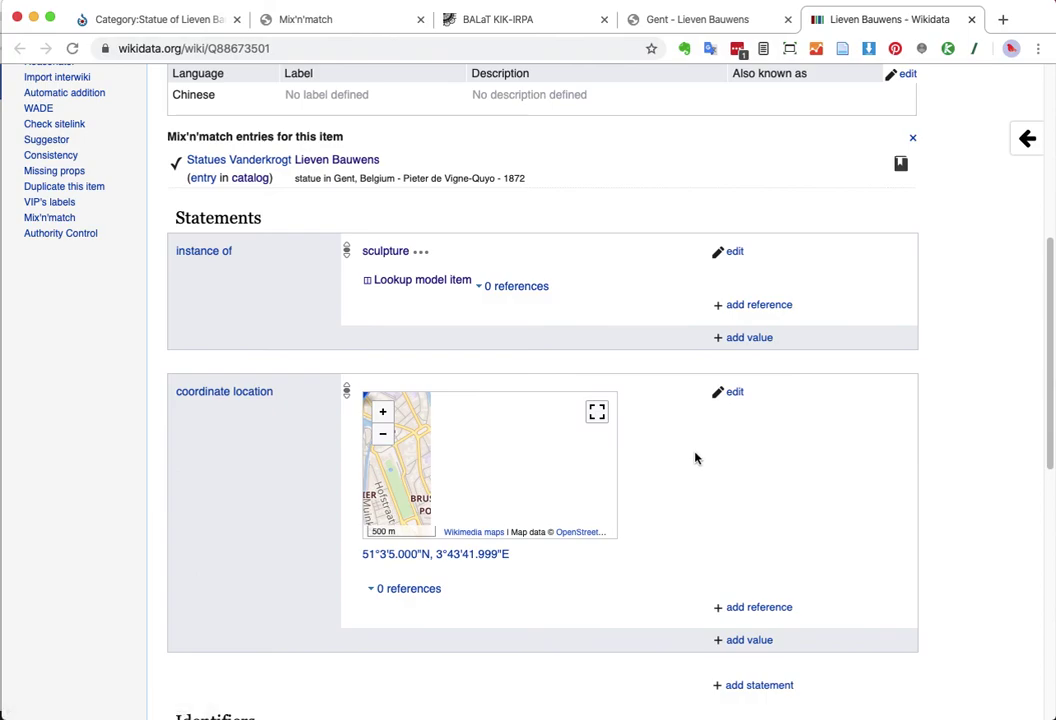
drag(415, 467, 535, 514)
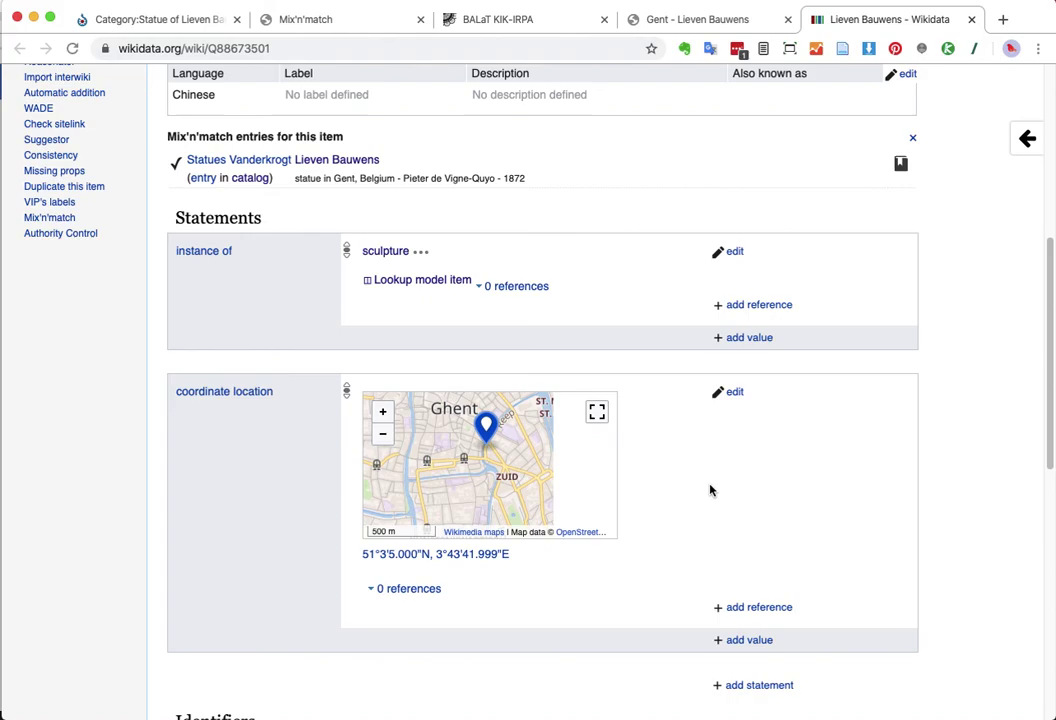
scroll(711, 490, down, 5)
scroll(711, 490, up, 3)
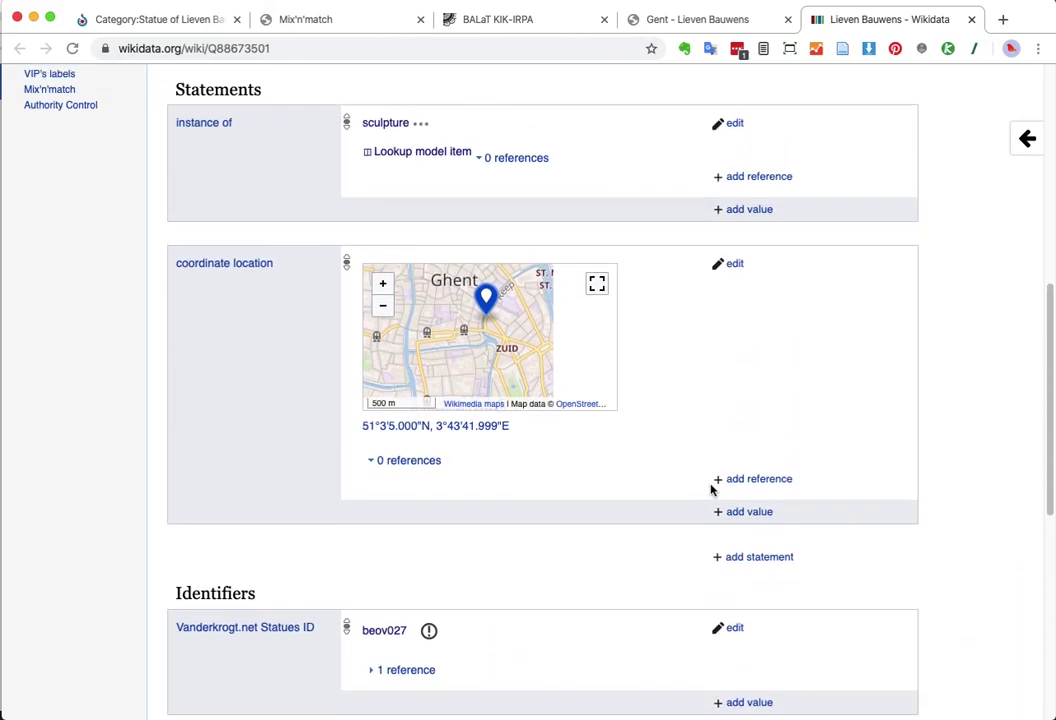
scroll(712, 488, up, 3)
scroll(712, 485, down, 3)
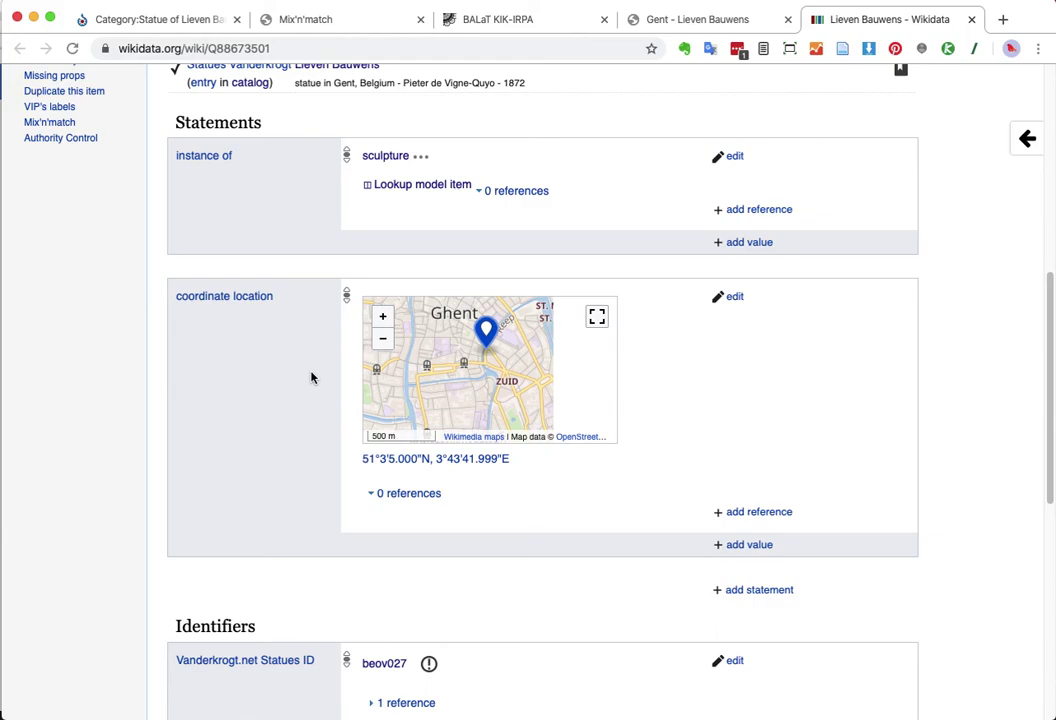
scroll(311, 377, down, 2)
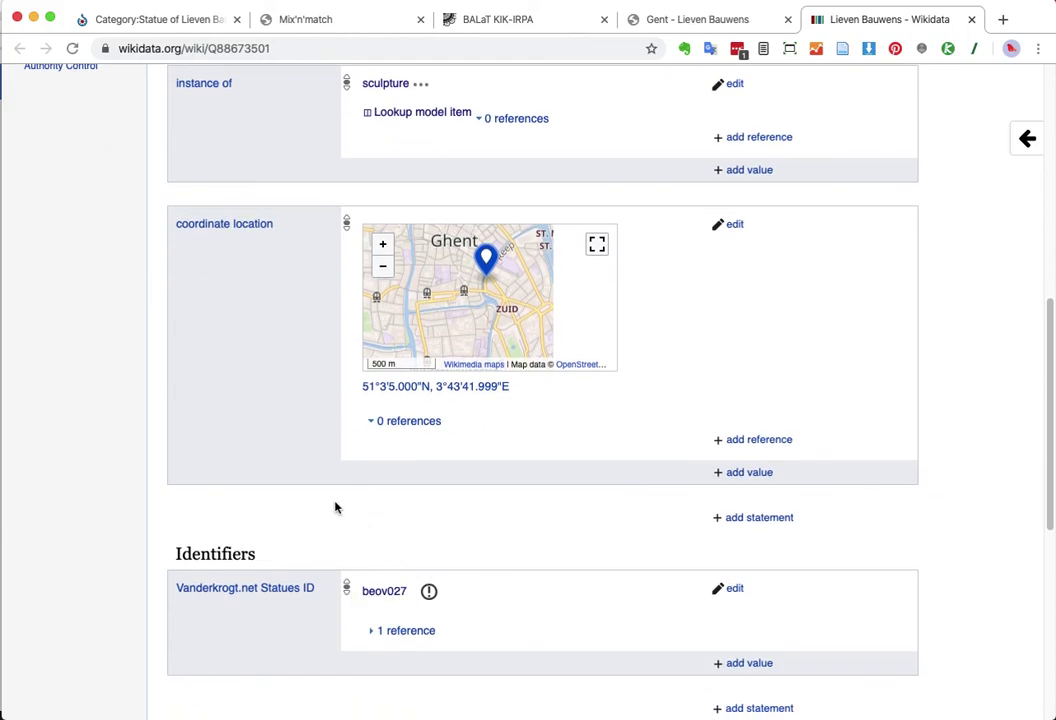
- Copy the new sculpture item's Q number and match De Vigne's BALaT images entry for Lieven Bauwens in Mix'n'match to Q88673501
double_click(240, 49)
key(super+c)
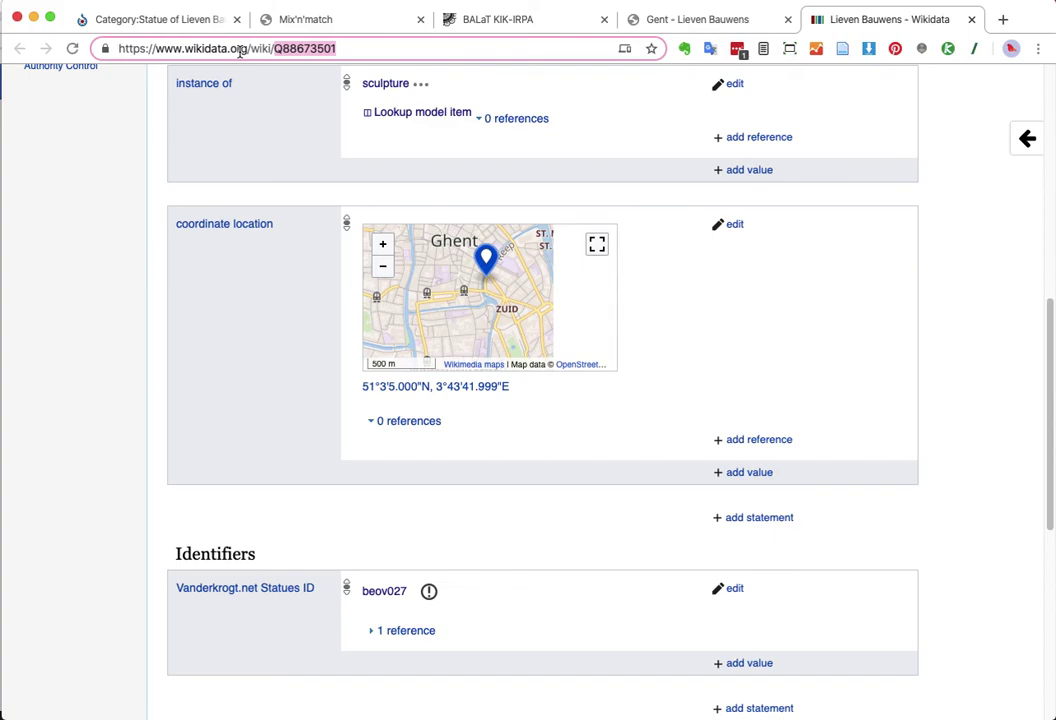
click(292, 20)
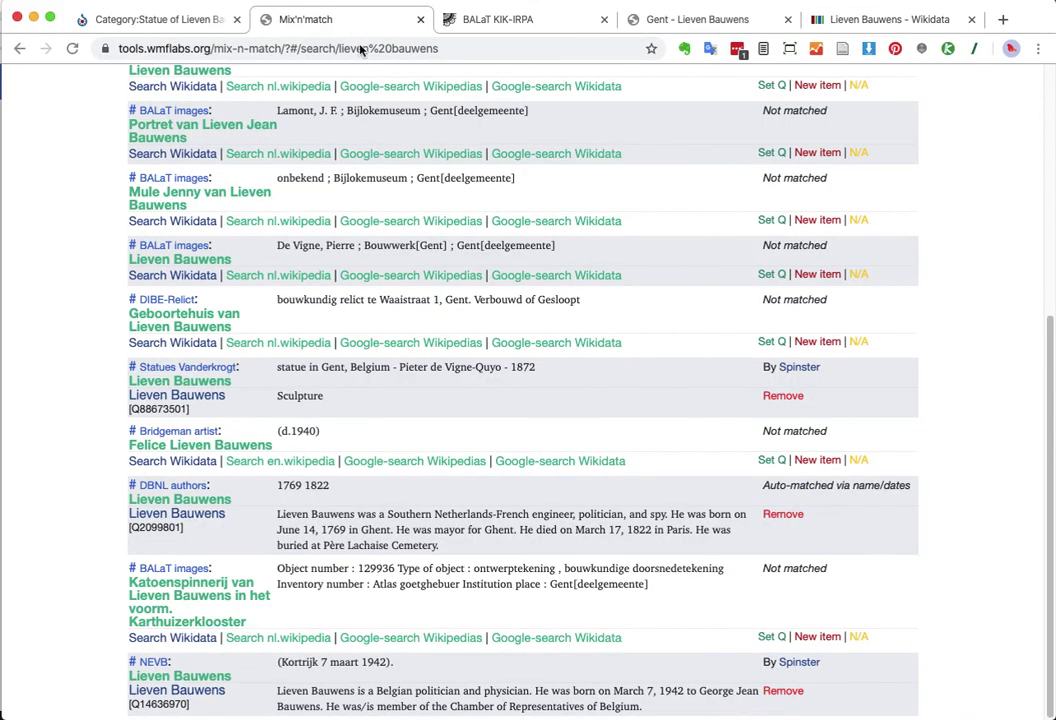
scroll(551, 240, up, 5)
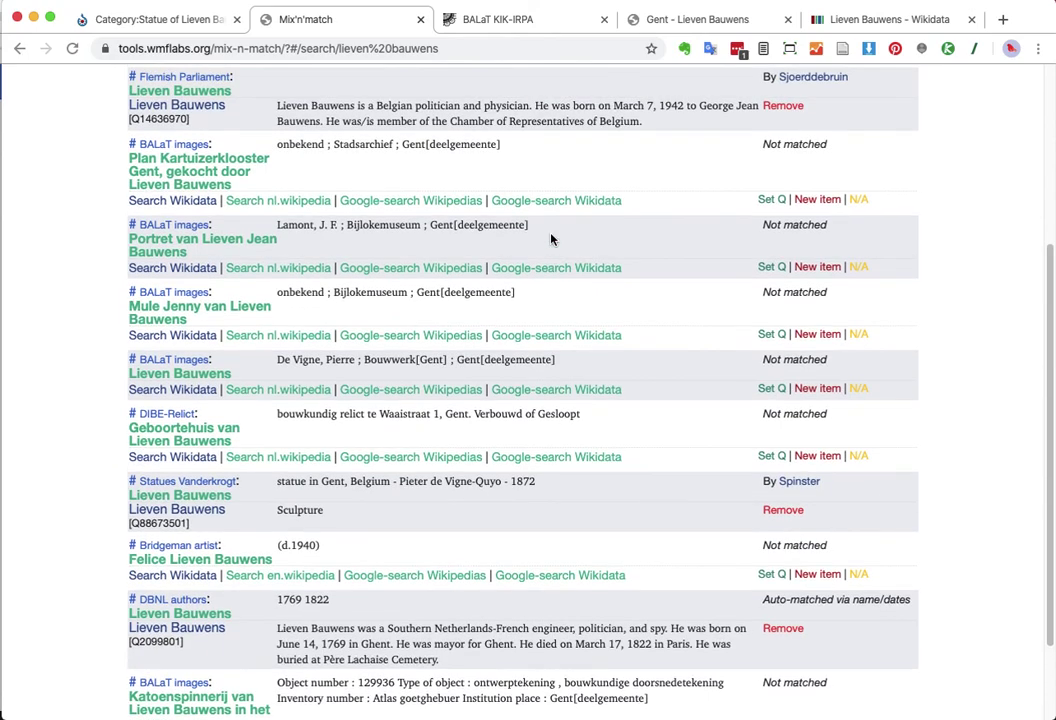
scroll(551, 240, up, 2)
scroll(551, 240, down, 5)
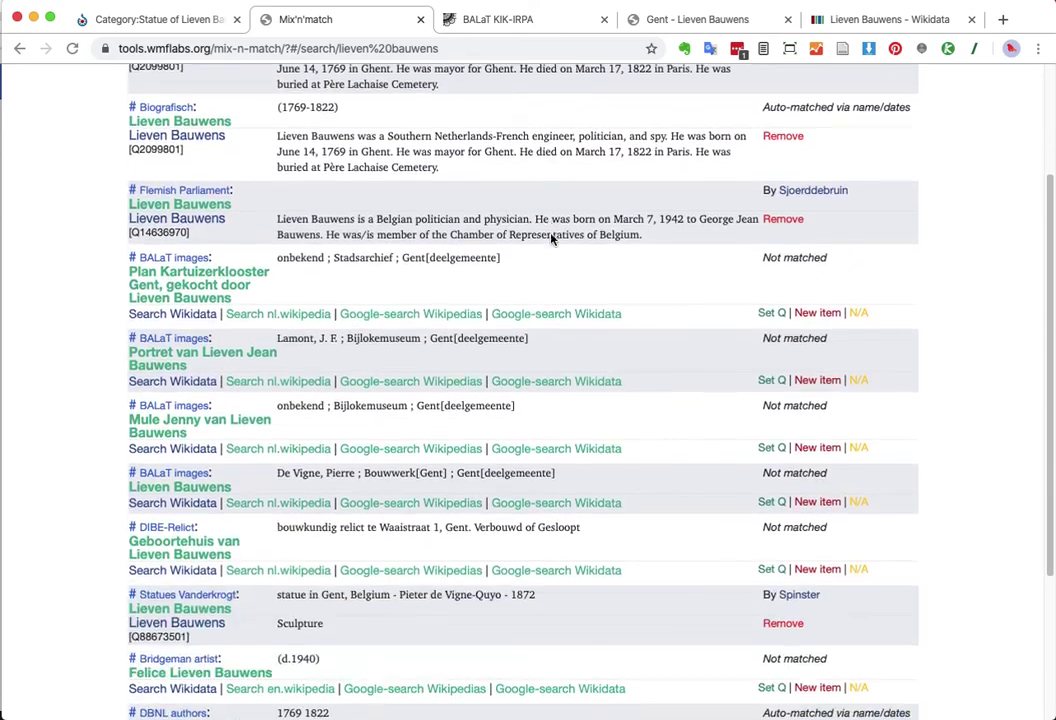
scroll(551, 238, down, 1)
scroll(551, 240, down, 2)
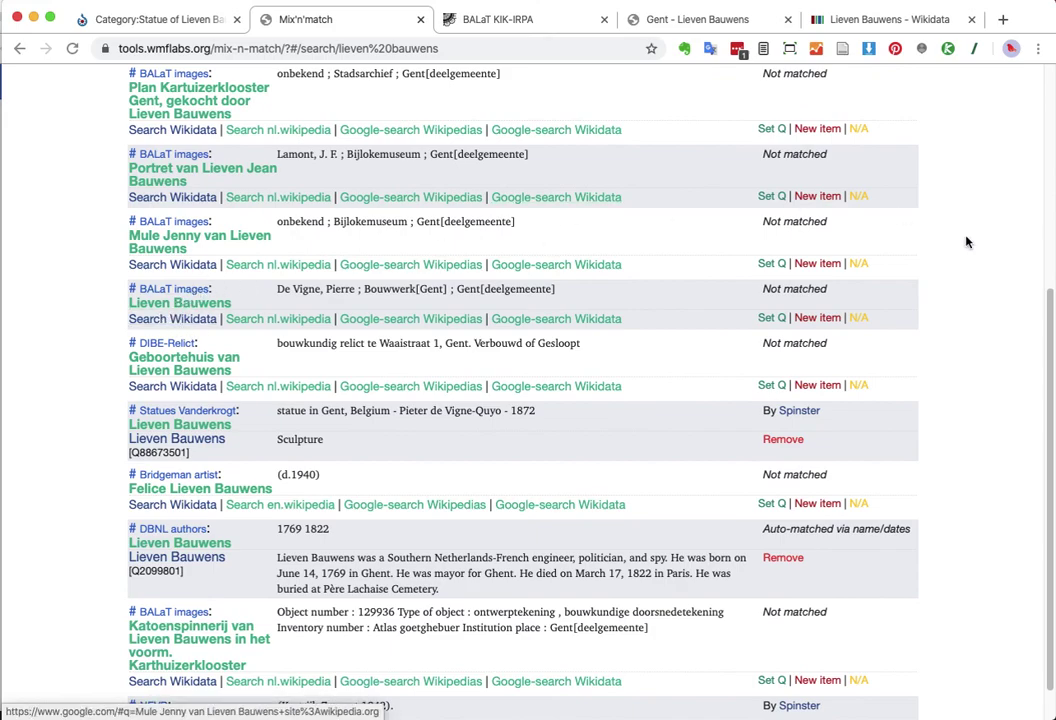
click(771, 318)
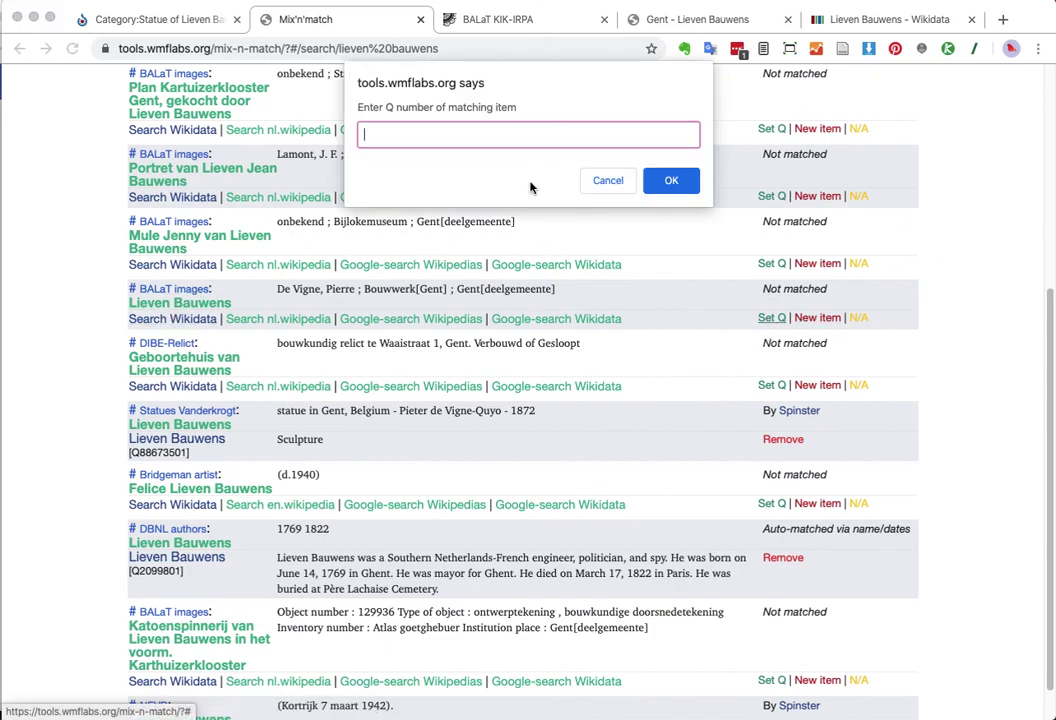
key(super+v)
click(673, 180)
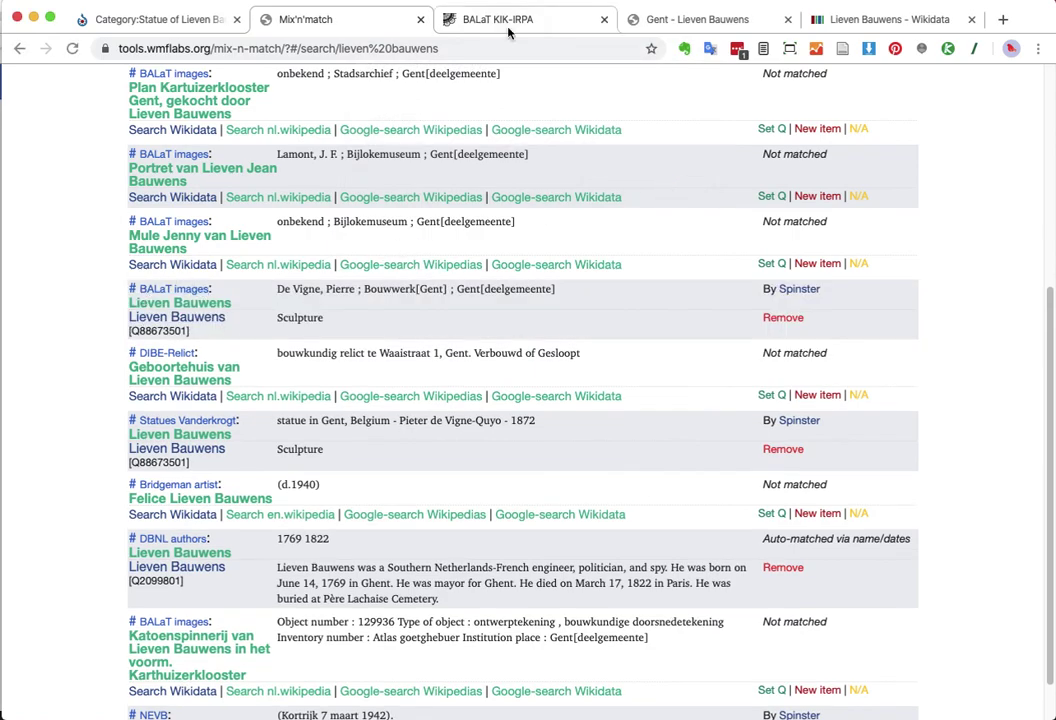
- Reload the sculpture's Wikidata item and check its identifiers and linked Mix'n'match entries for the BALaT match
click(940, 14)
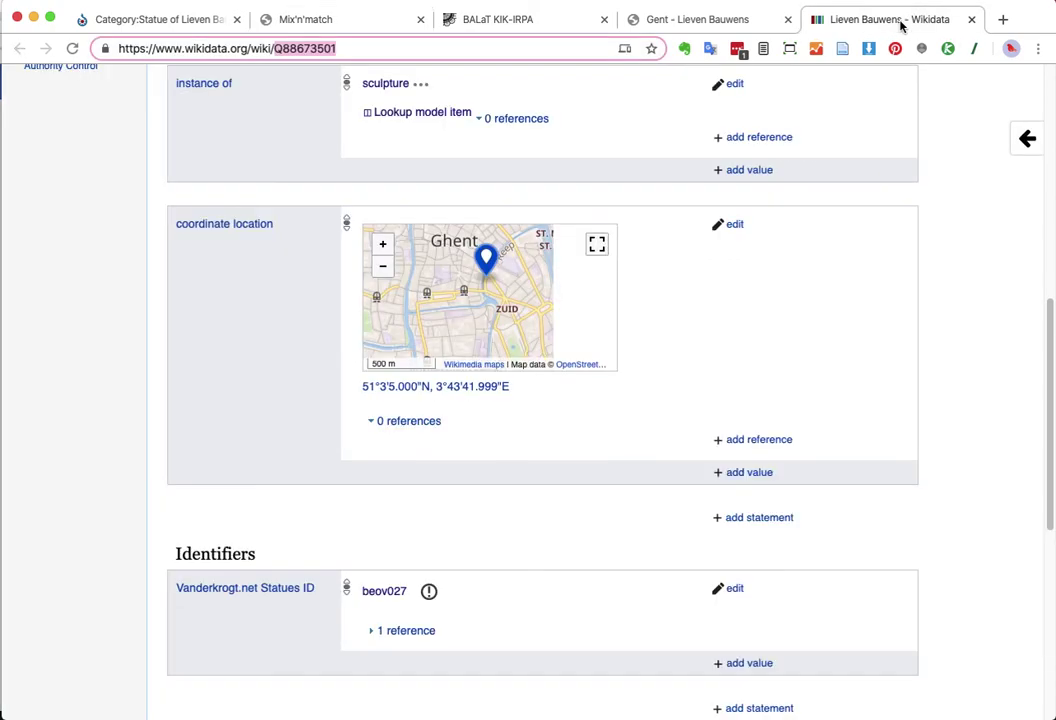
key(Return)
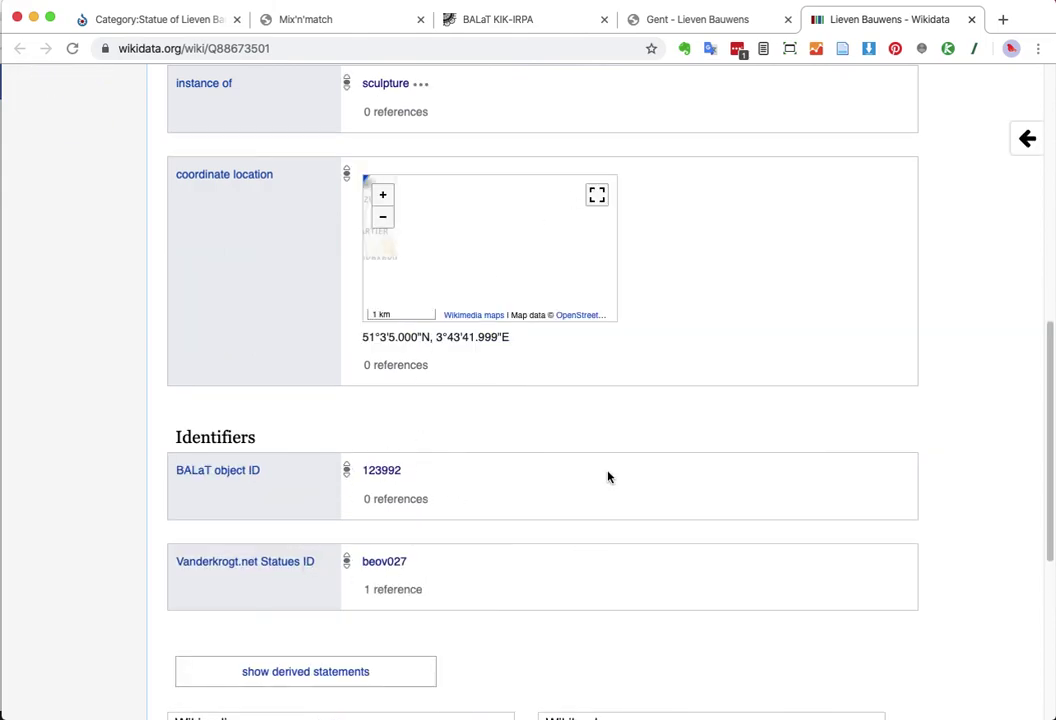
scroll(607, 477, down, 3)
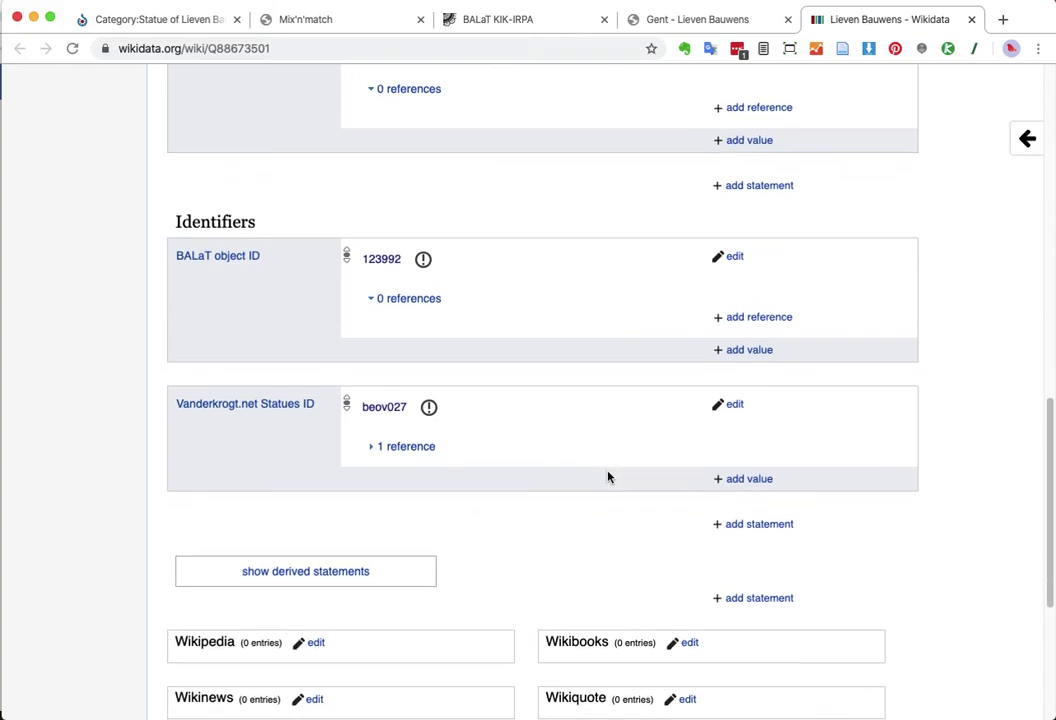
scroll(607, 477, up, 3)
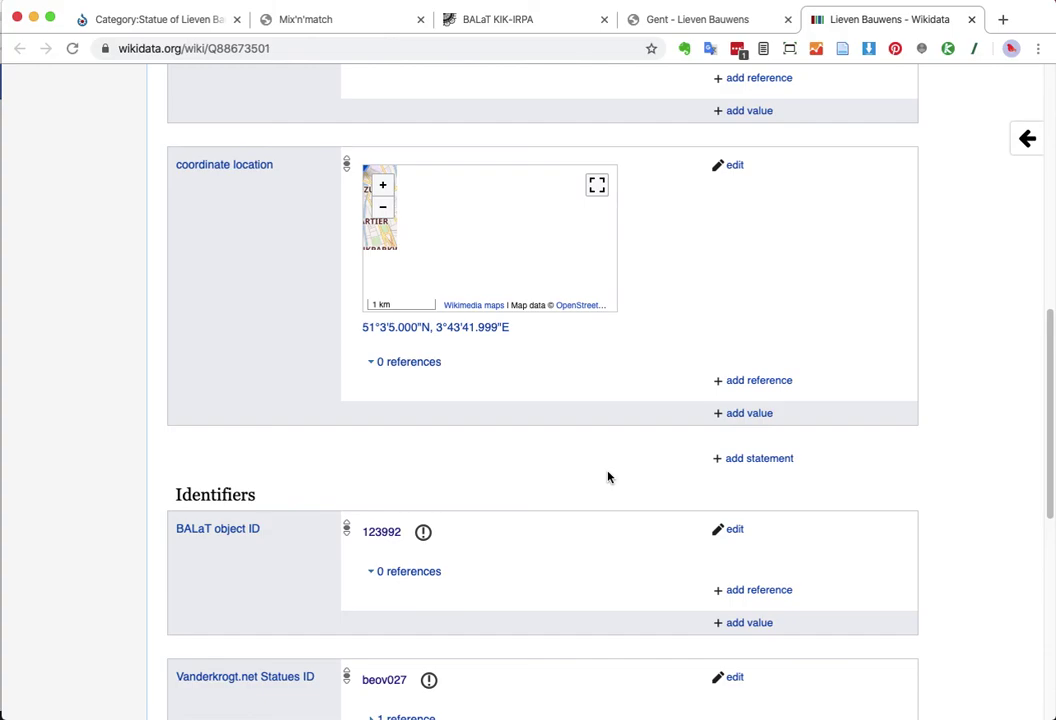
scroll(607, 477, up, 3)
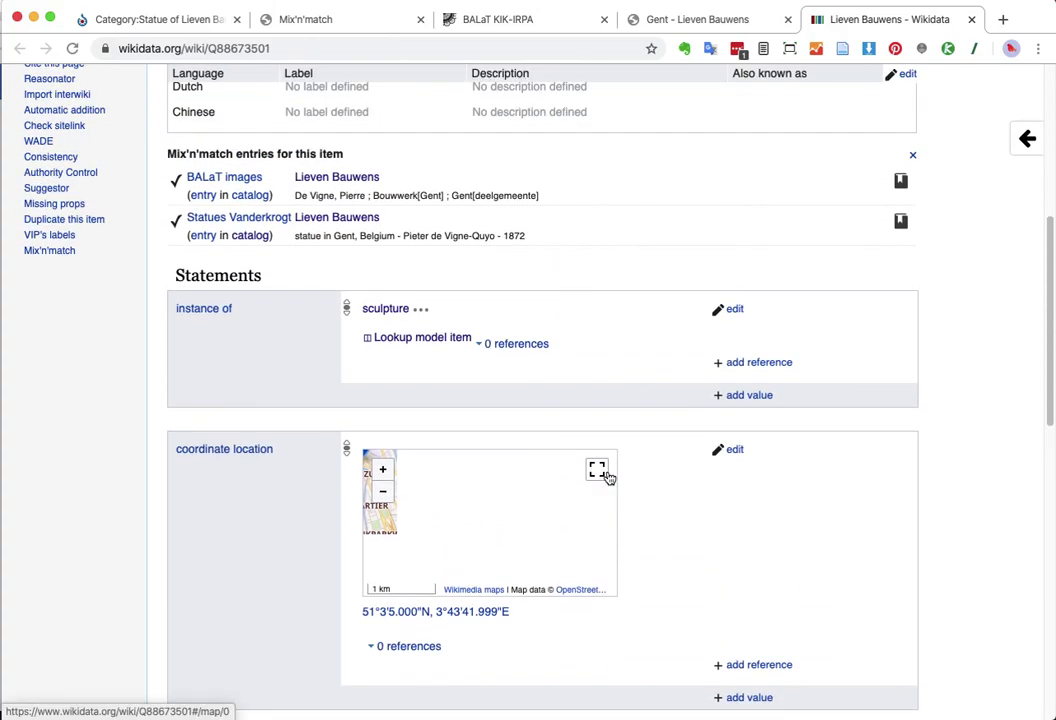
scroll(606, 474, down, 5)
scroll(672, 500, down, 3)
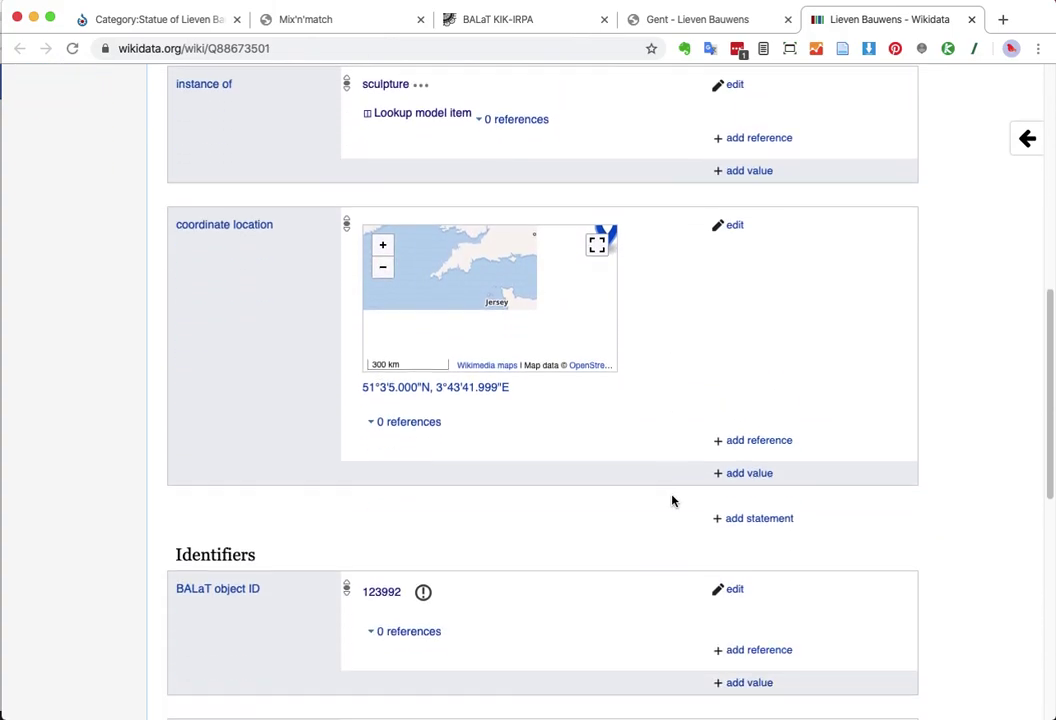
scroll(672, 500, up, 5)
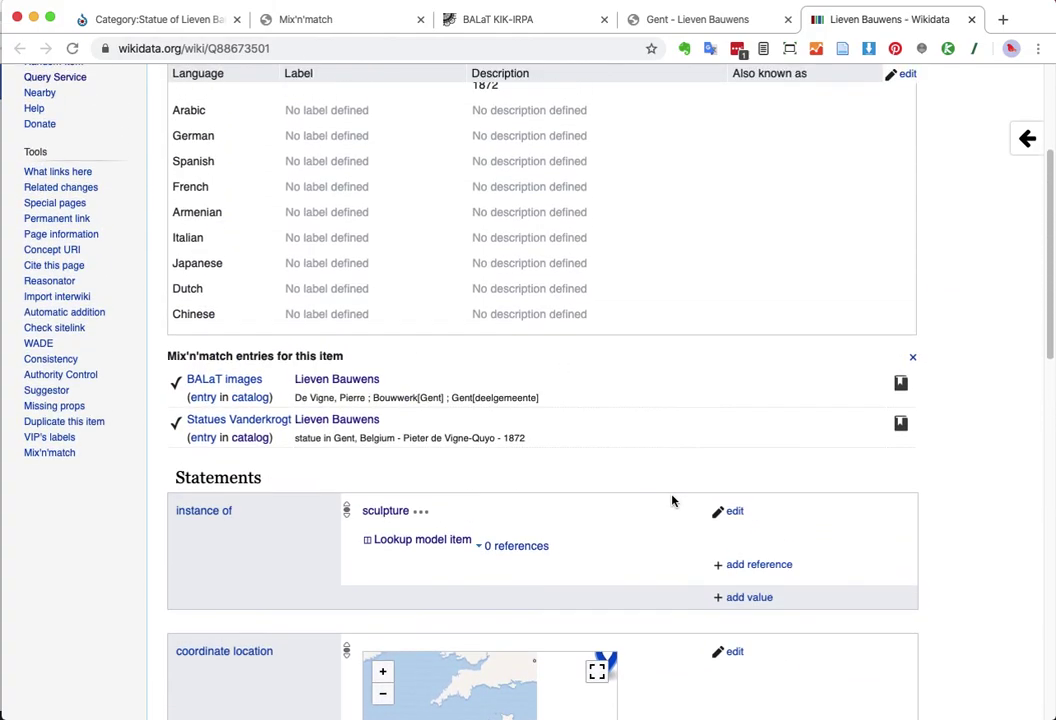
scroll(672, 500, down, 2)
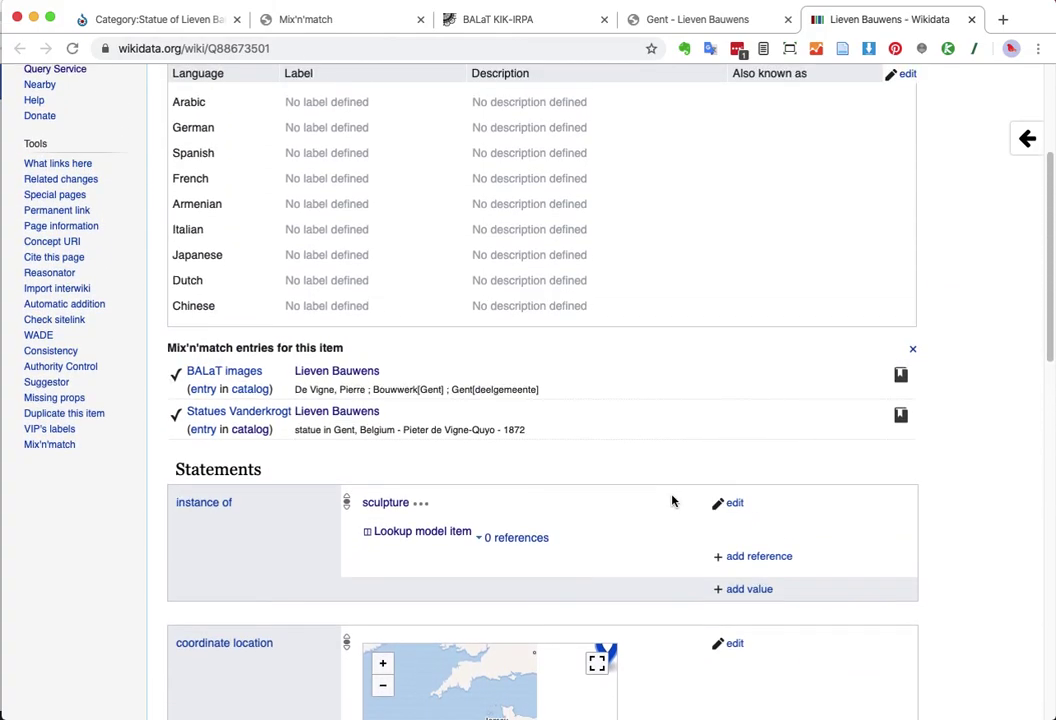
scroll(672, 500, down, 1)
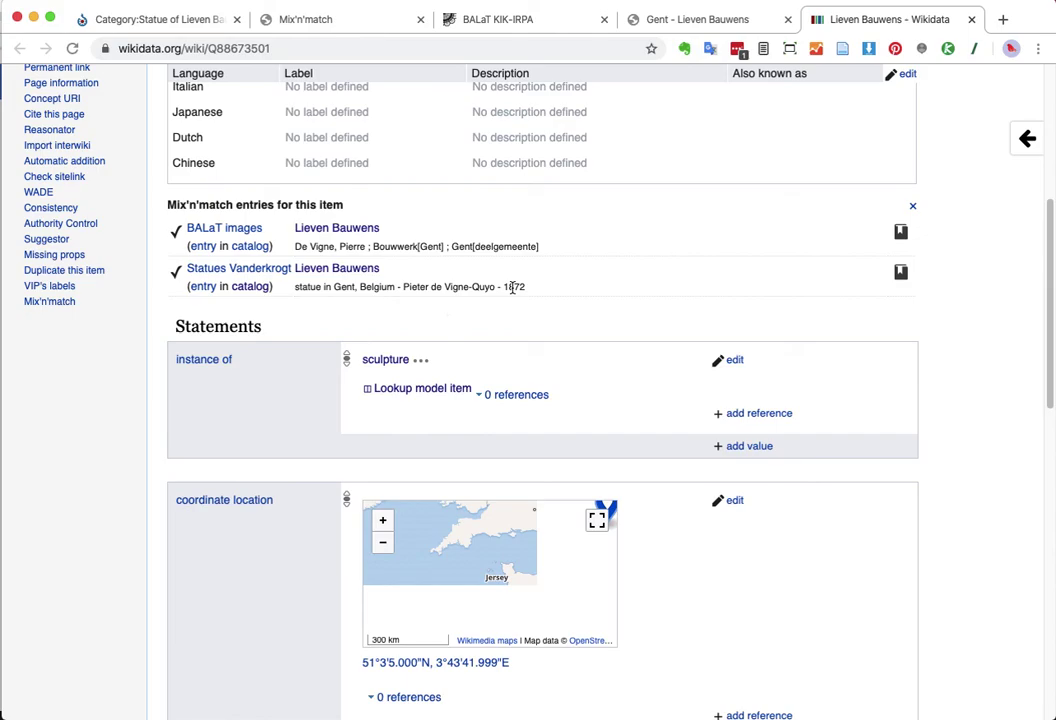
- Examine the BALaT record of the Lieven Bauwens statue for its location, creators, date, inscription, materials and depicted people
click(526, 28)
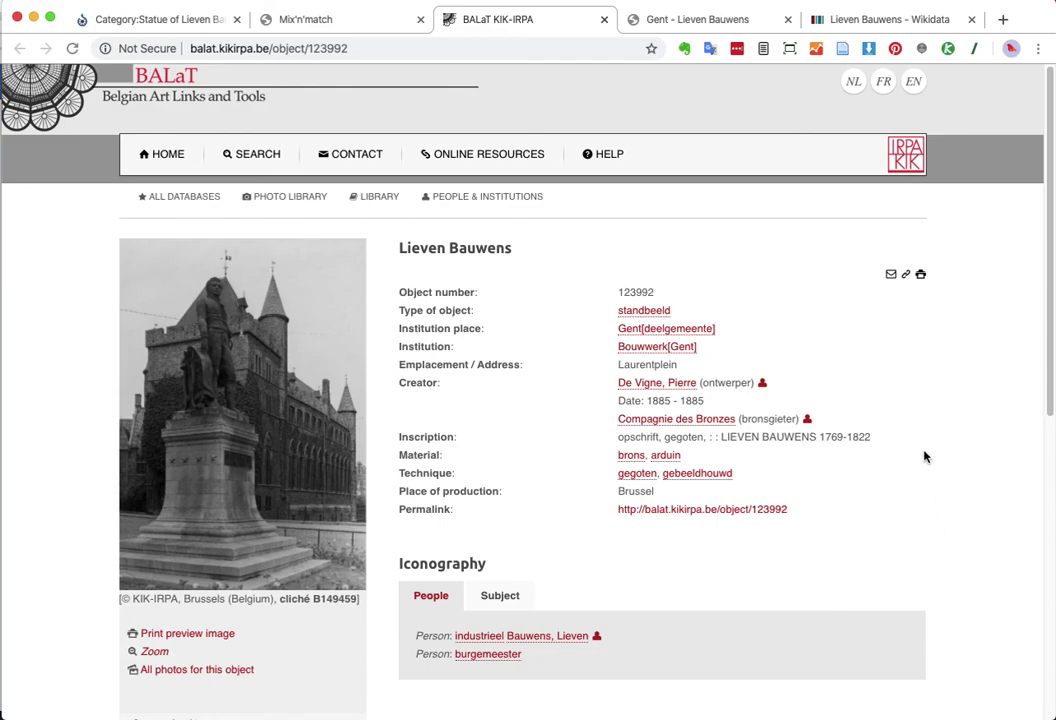
scroll(927, 440, down, 2)
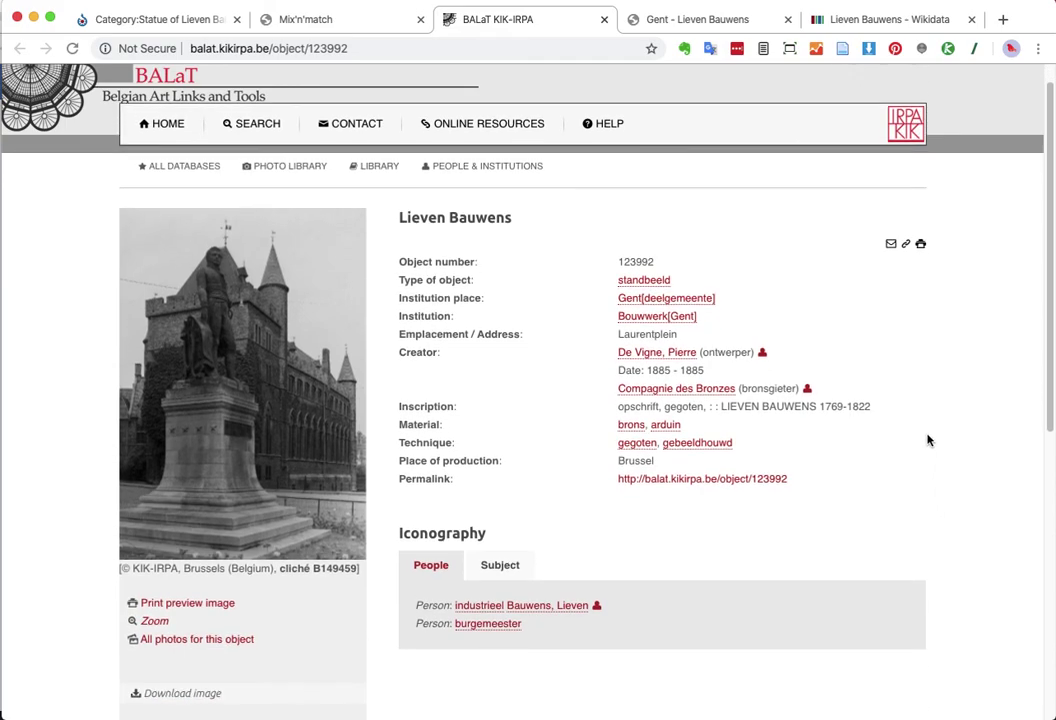
scroll(927, 440, up, 1)
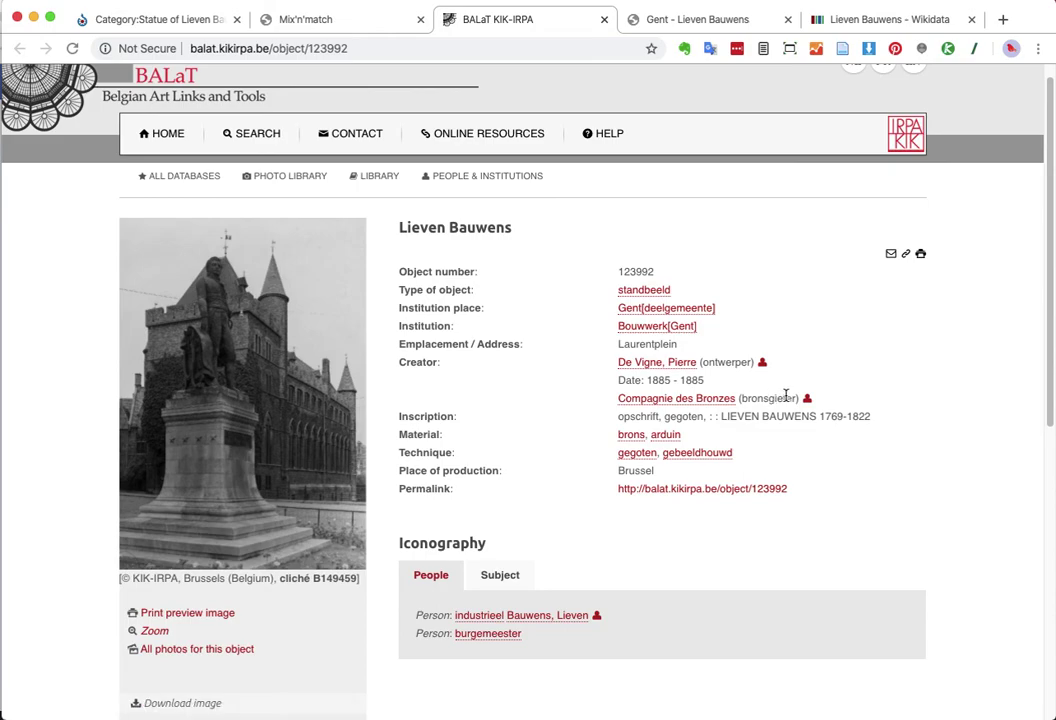
scroll(786, 395, down, 2)
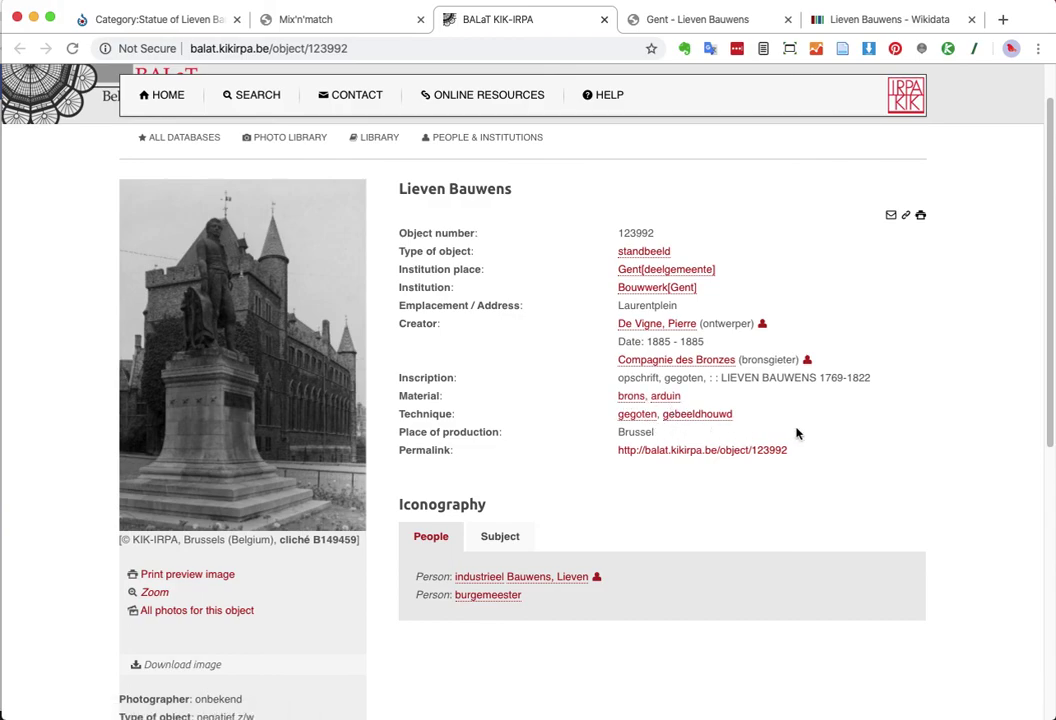
scroll(797, 433, down, 1)
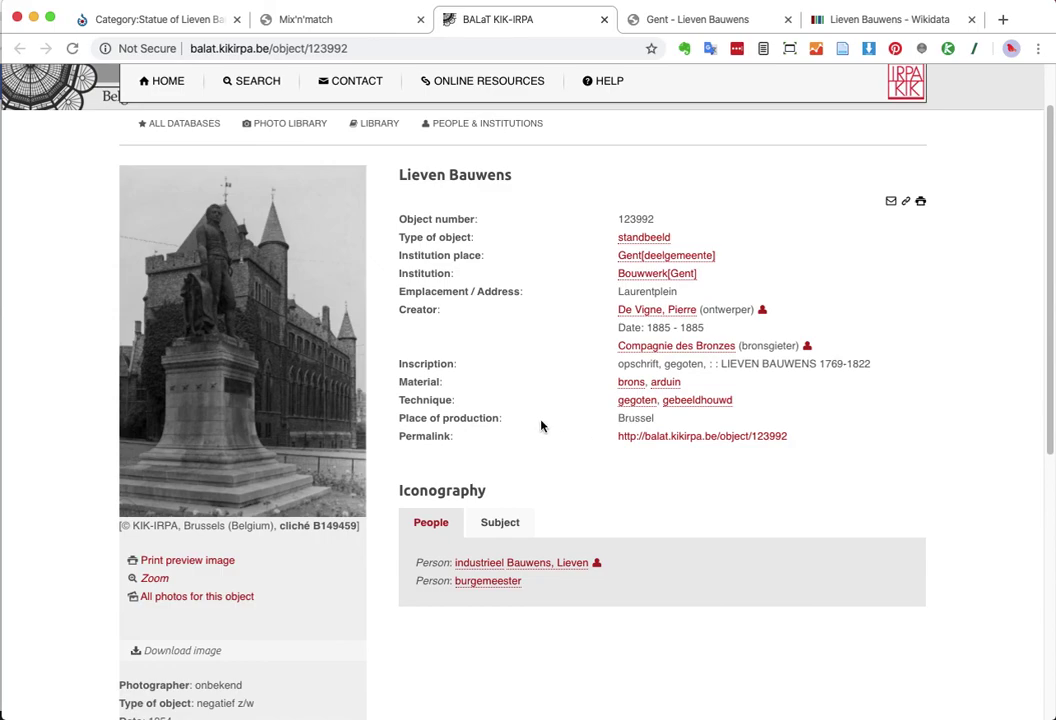
scroll(541, 426, down, 1)
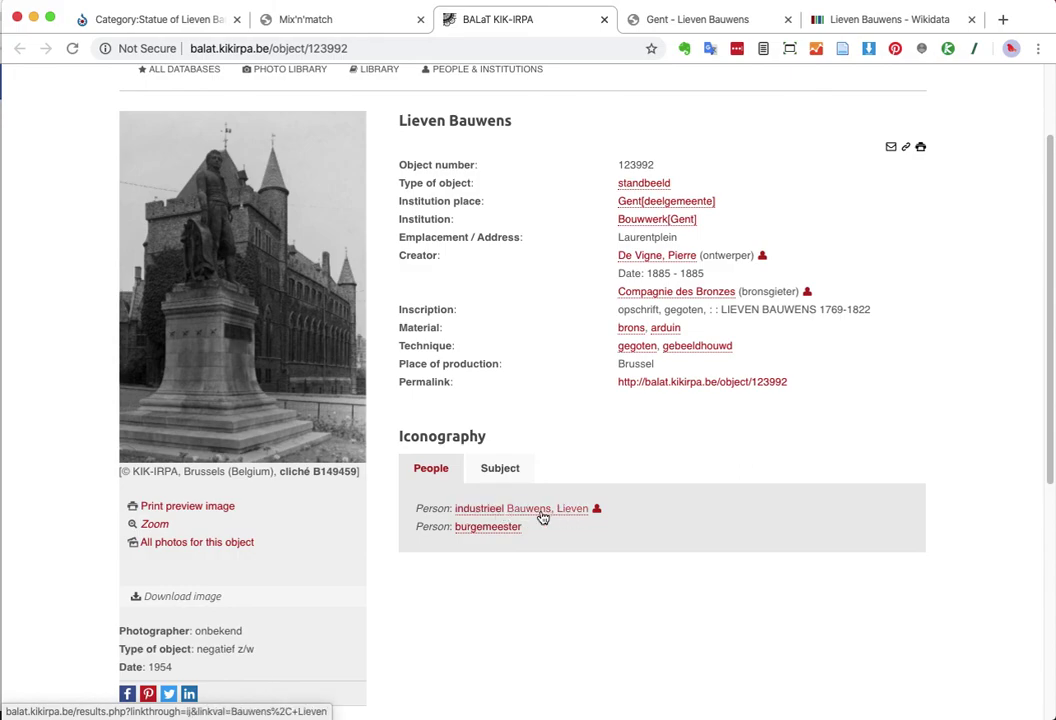
scroll(676, 512, up, 1)
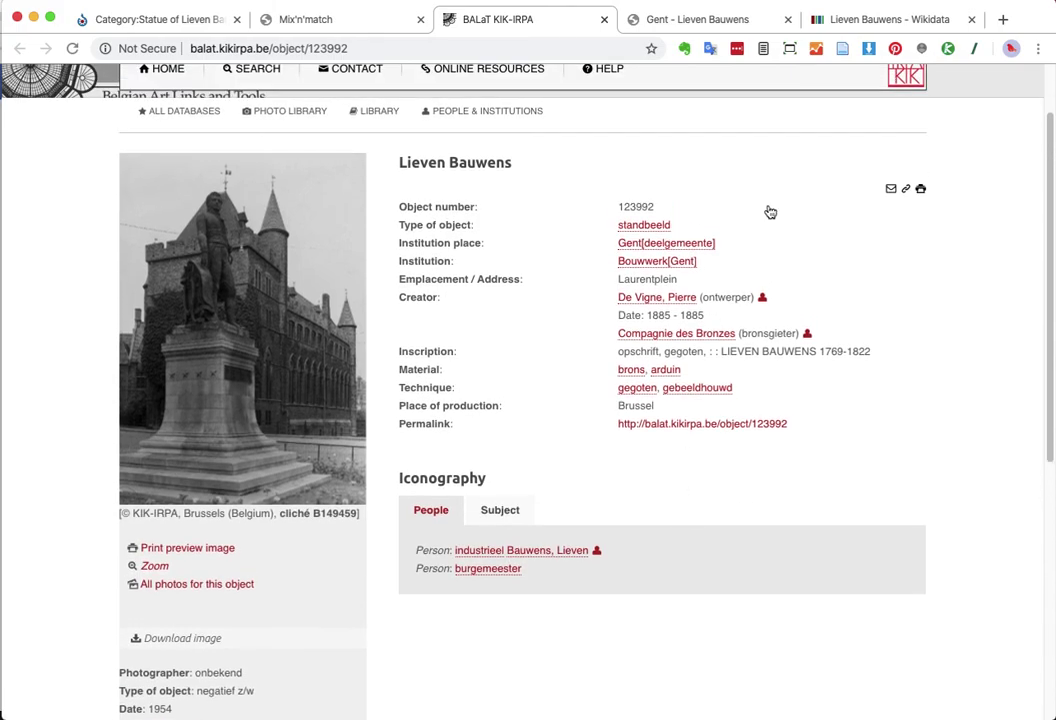
- Return to the sculpture's Wikidata item and start a new statement with the property "located in the administrative territorial entity"
click(880, 30)
scroll(716, 234, down, 3)
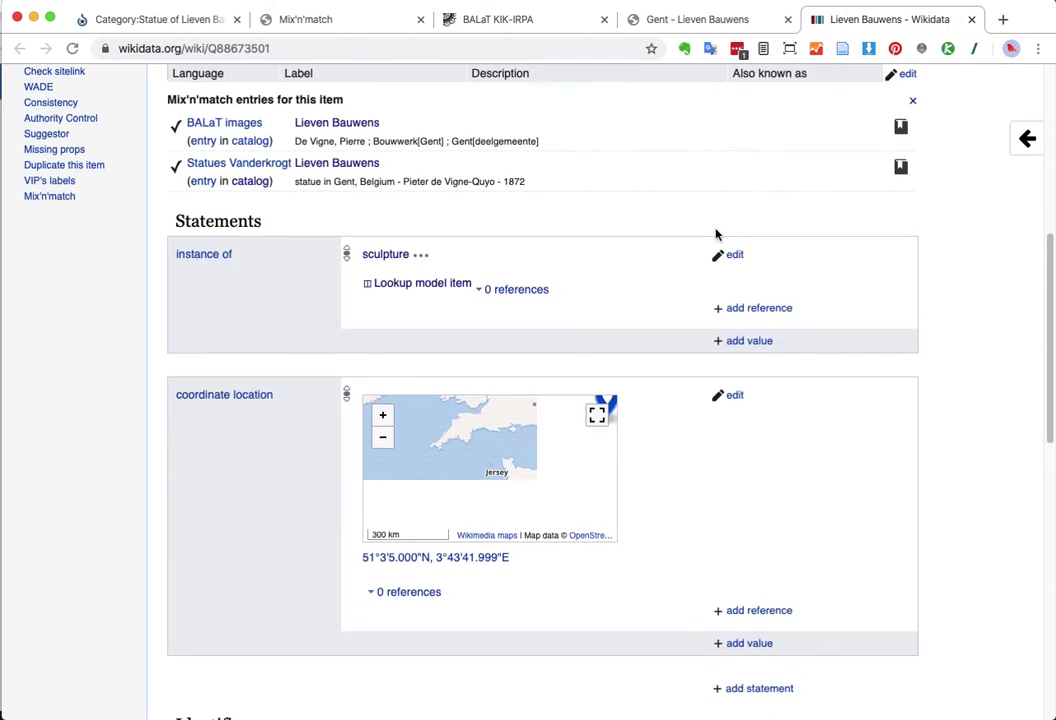
scroll(716, 234, down, 4)
scroll(716, 234, up, 3)
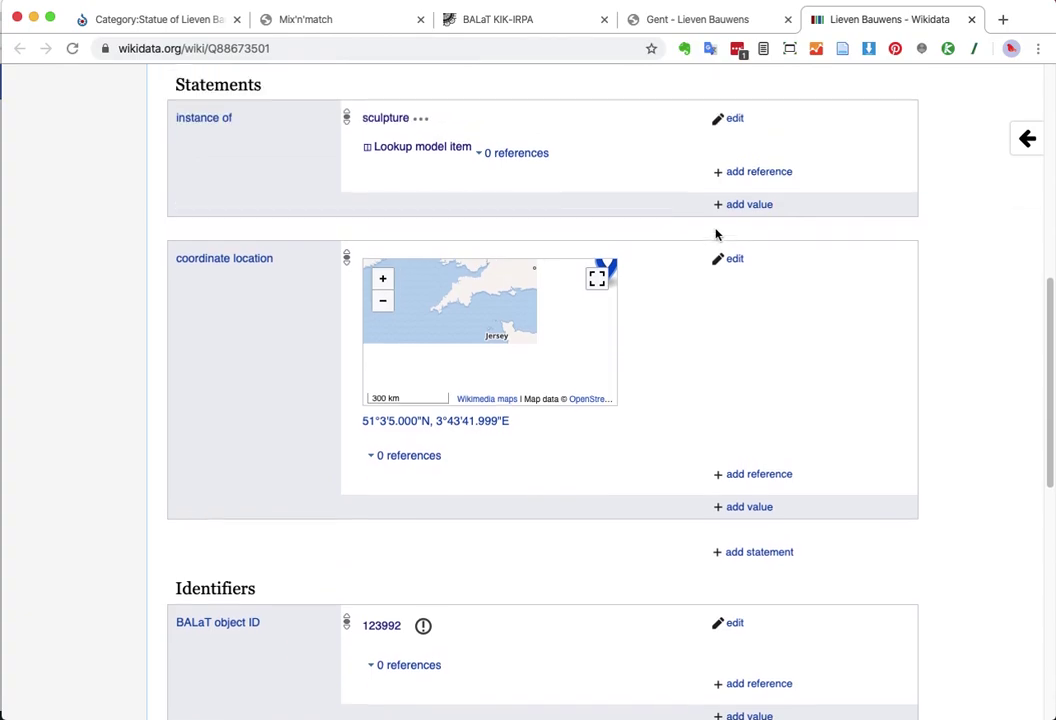
scroll(716, 234, down, 4)
scroll(716, 234, down, 1)
click(757, 316)
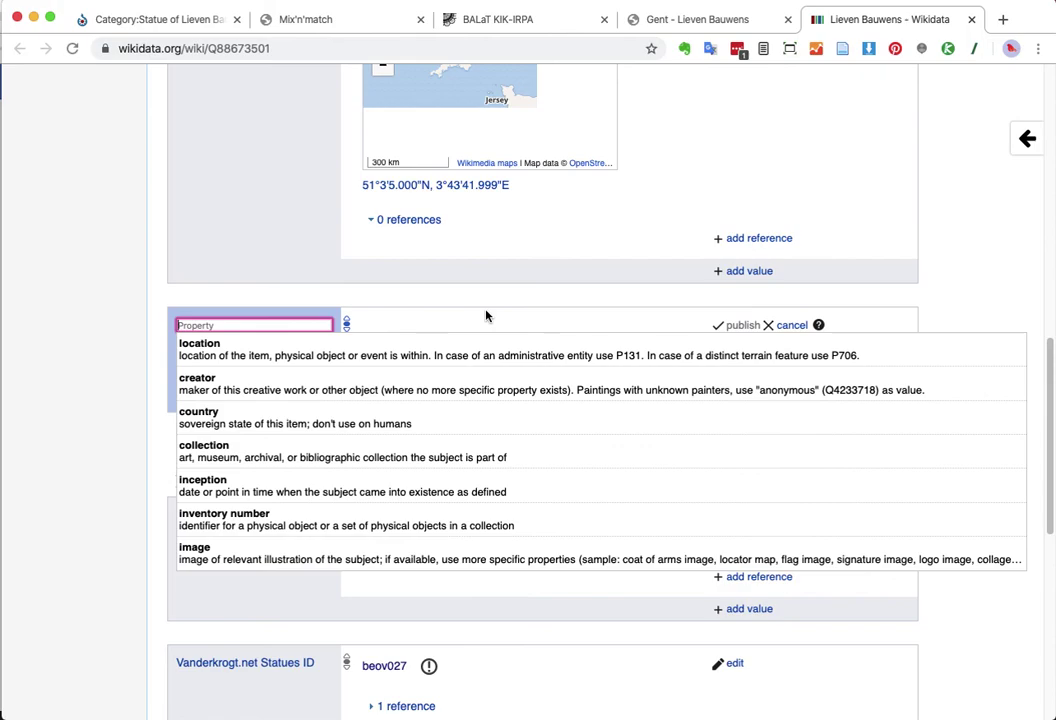
text(locate)
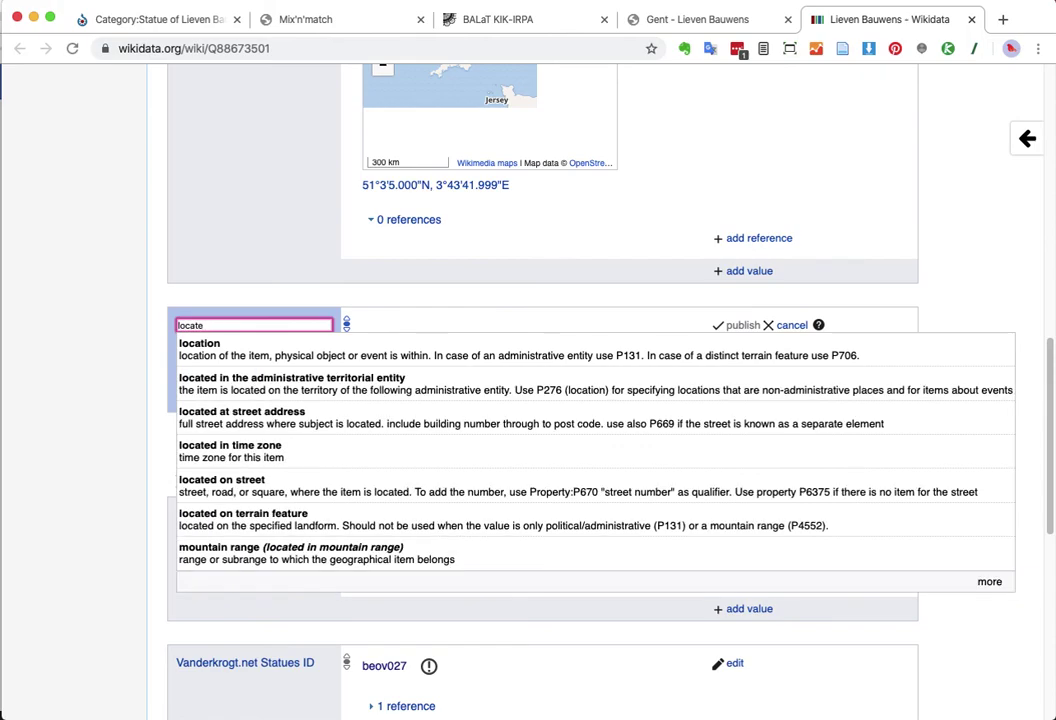
text(d)
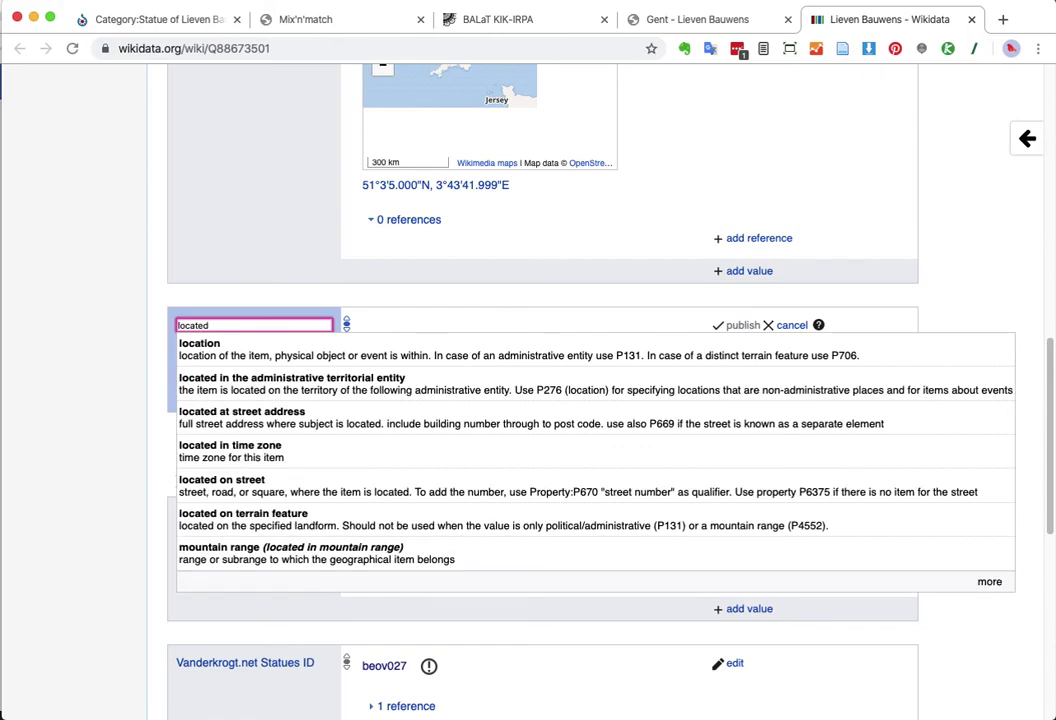
click(333, 386)
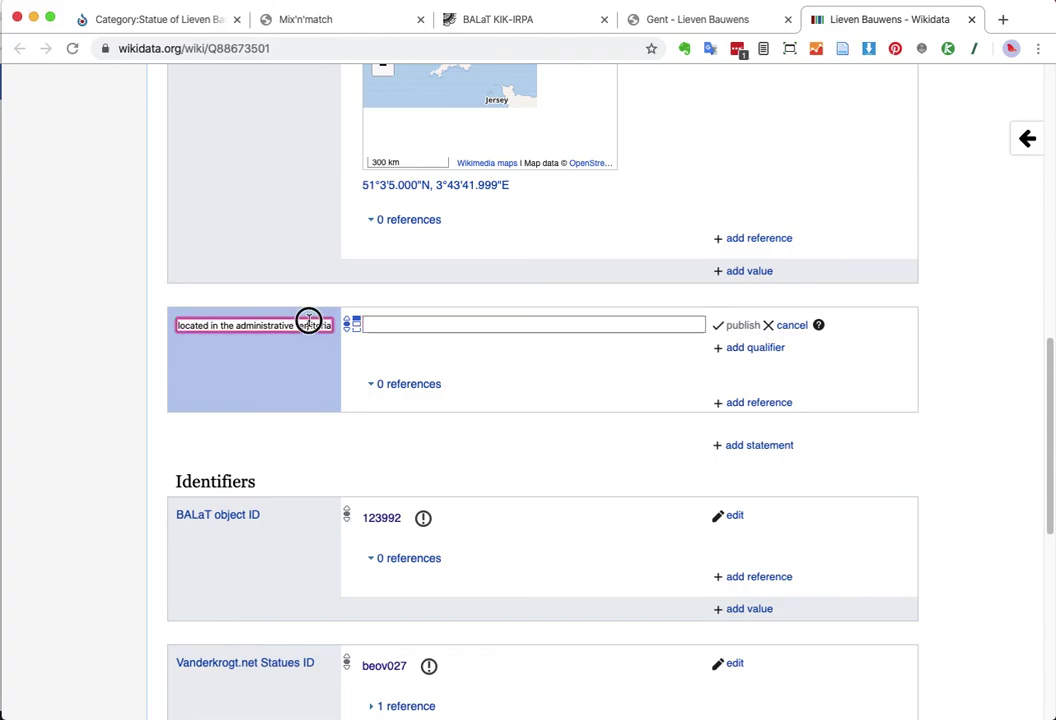
- Set the administrative territorial entity value to Ghent, the city in East Flanders, Belgium
drag(309, 325, 368, 324)
click(413, 320)
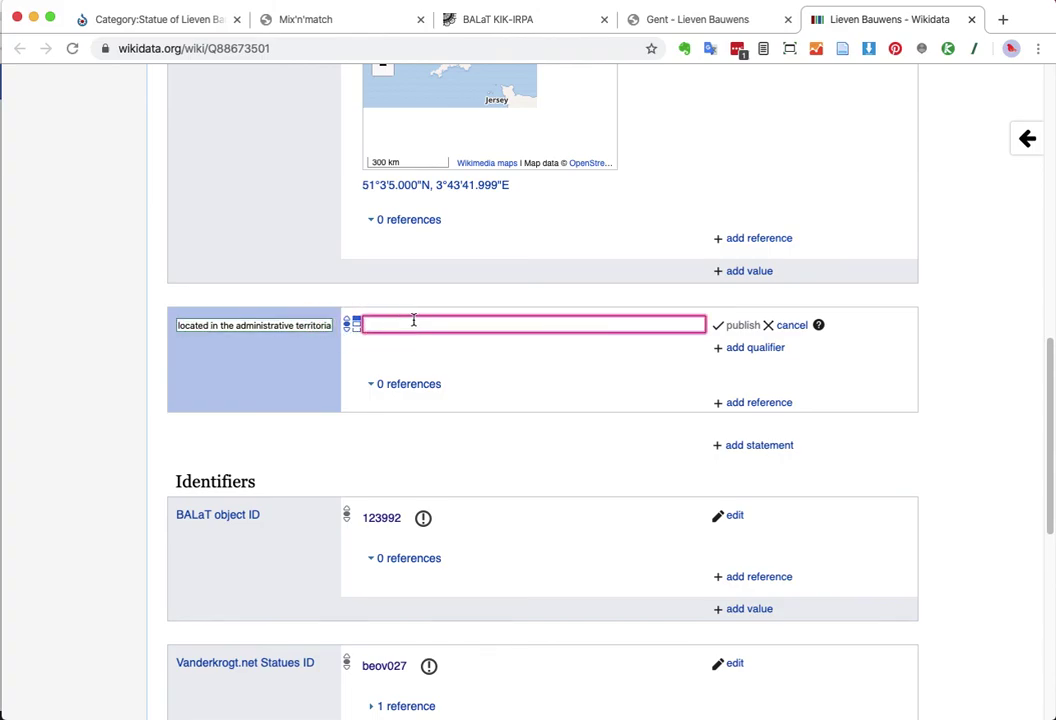
text(ghent)
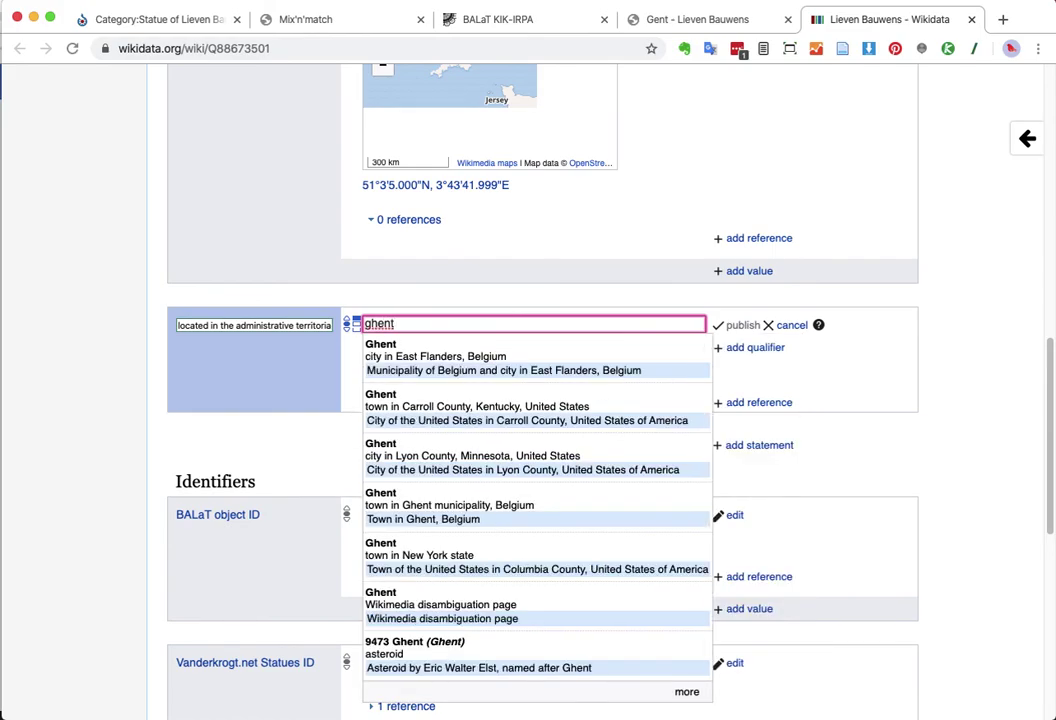
click(450, 355)
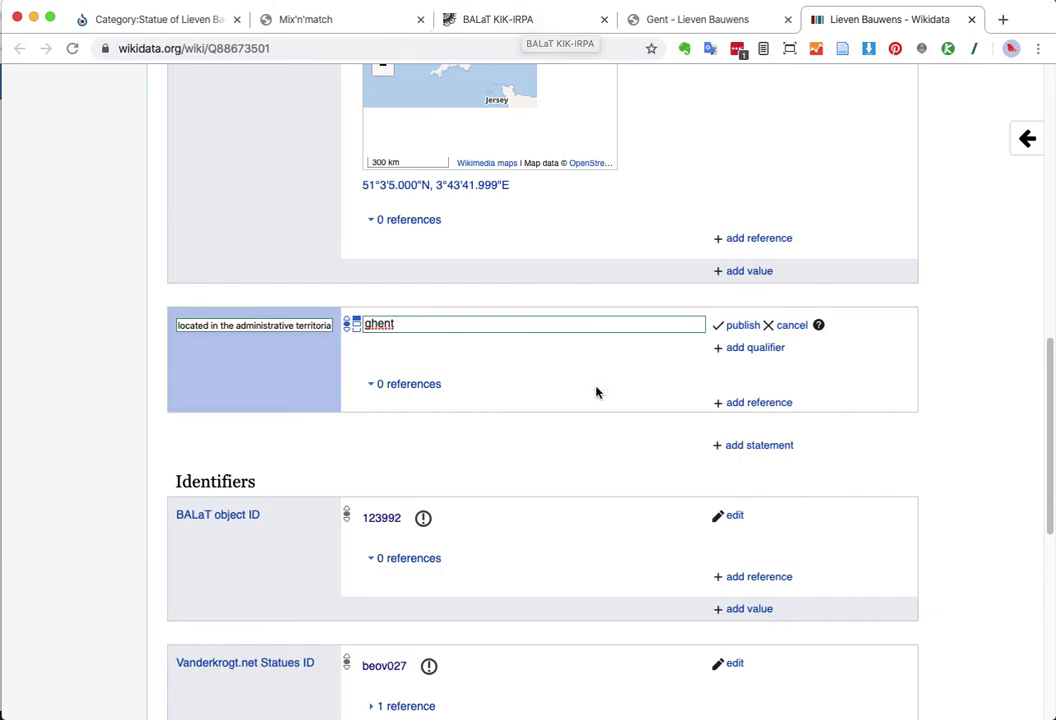
- Copy the item's BALaT object ID and give the Ghent statement a "stated in" reference to BALaT, the art historical database in Belgium
scroll(595, 391, down, 2)
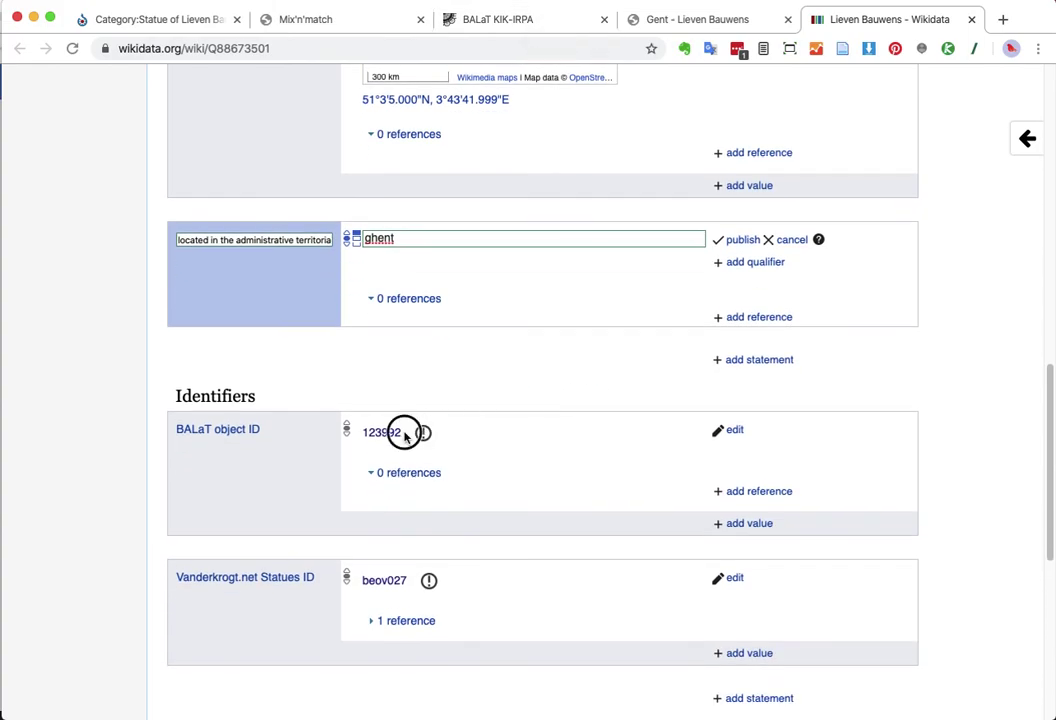
drag(390, 432, 400, 432)
key(super+c)
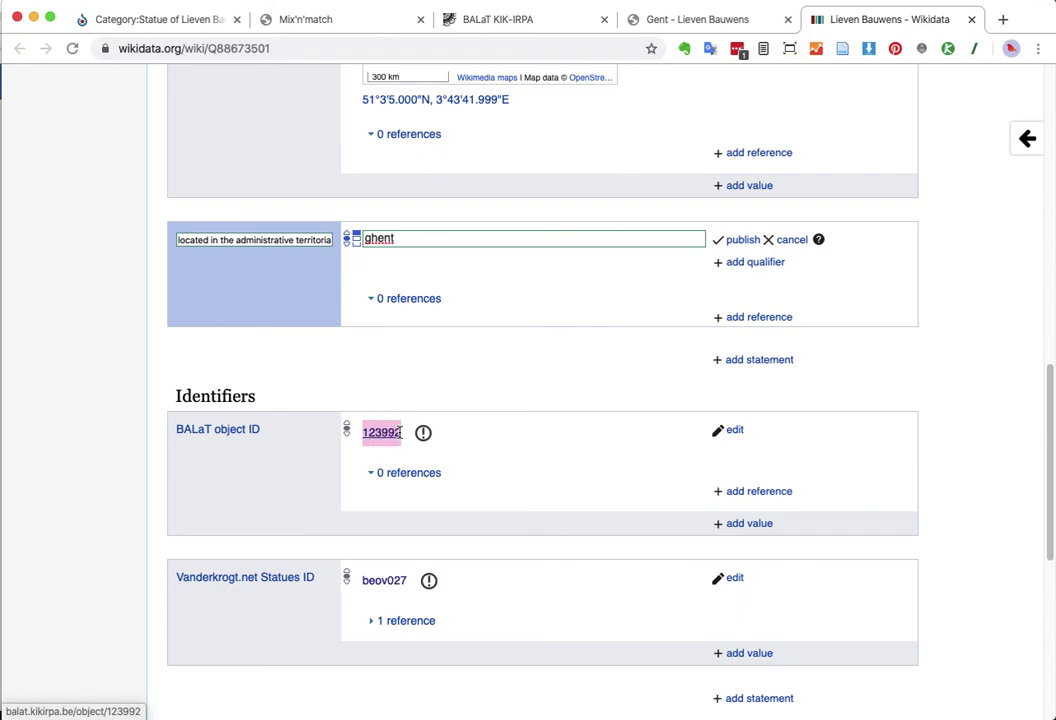
click(724, 318)
text(s)
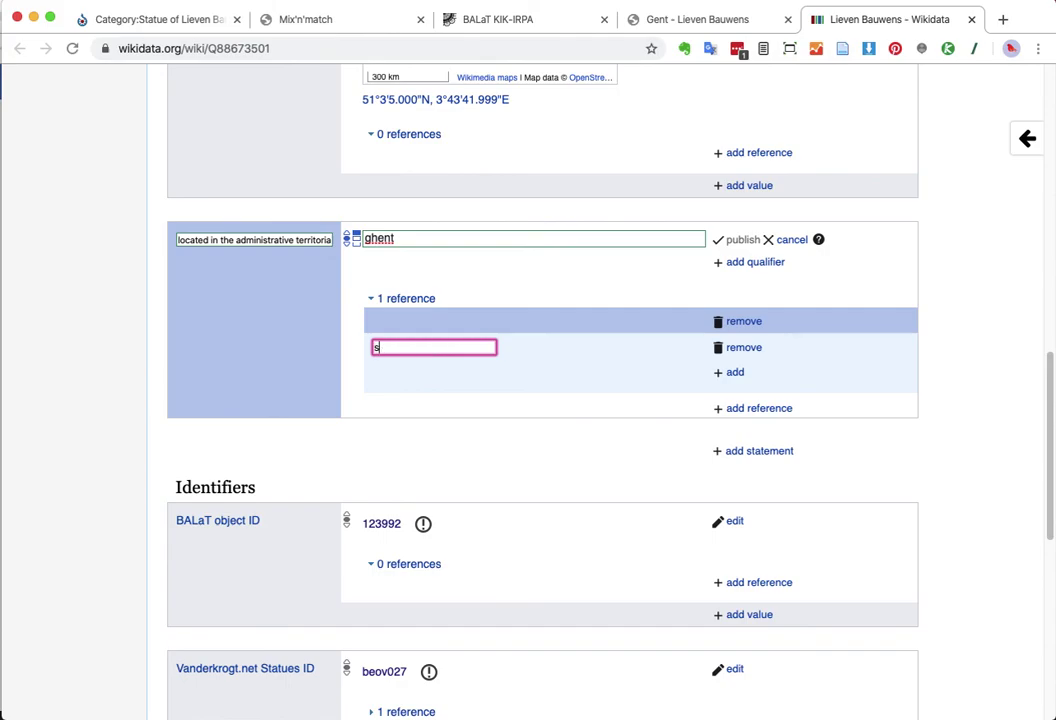
text(ta)
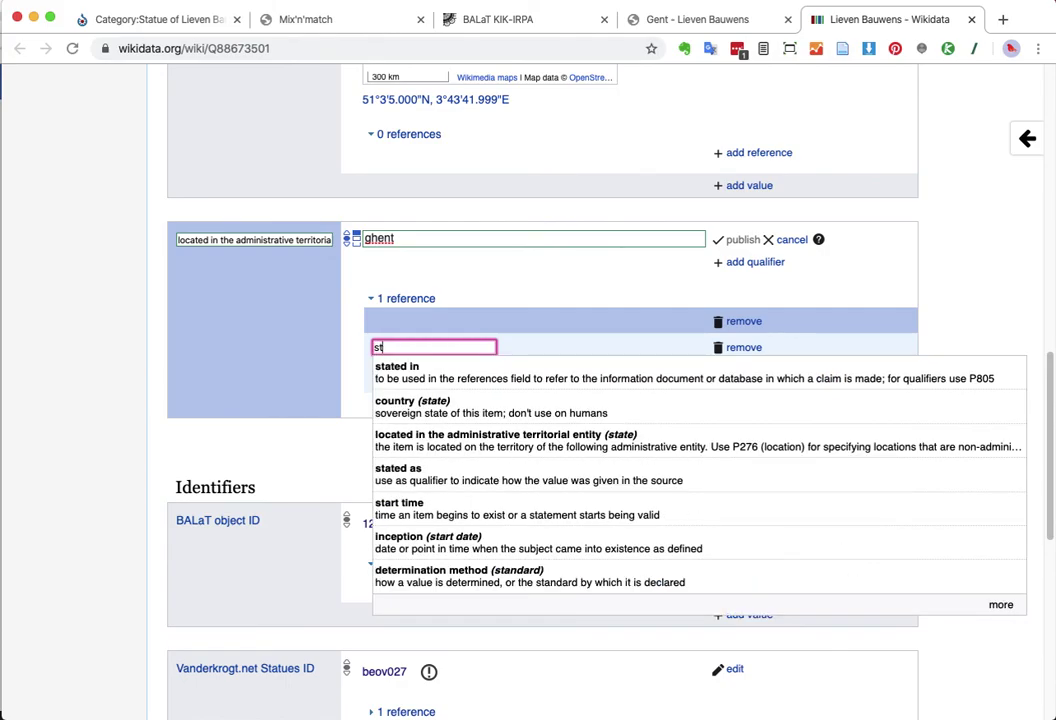
click(440, 370)
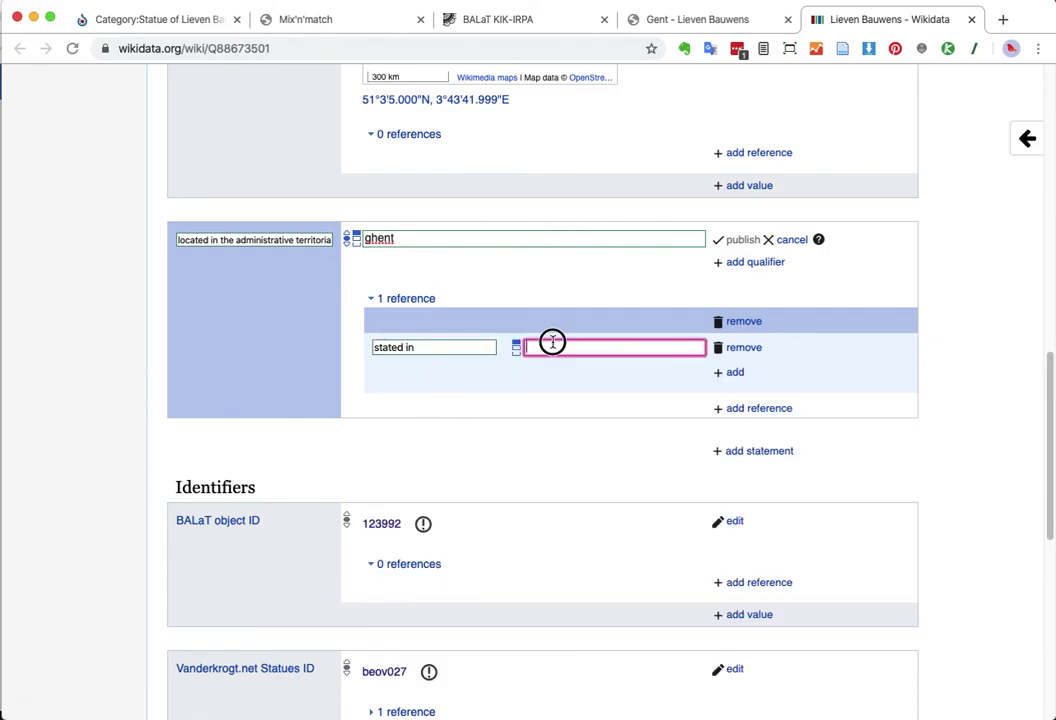
text(balat)
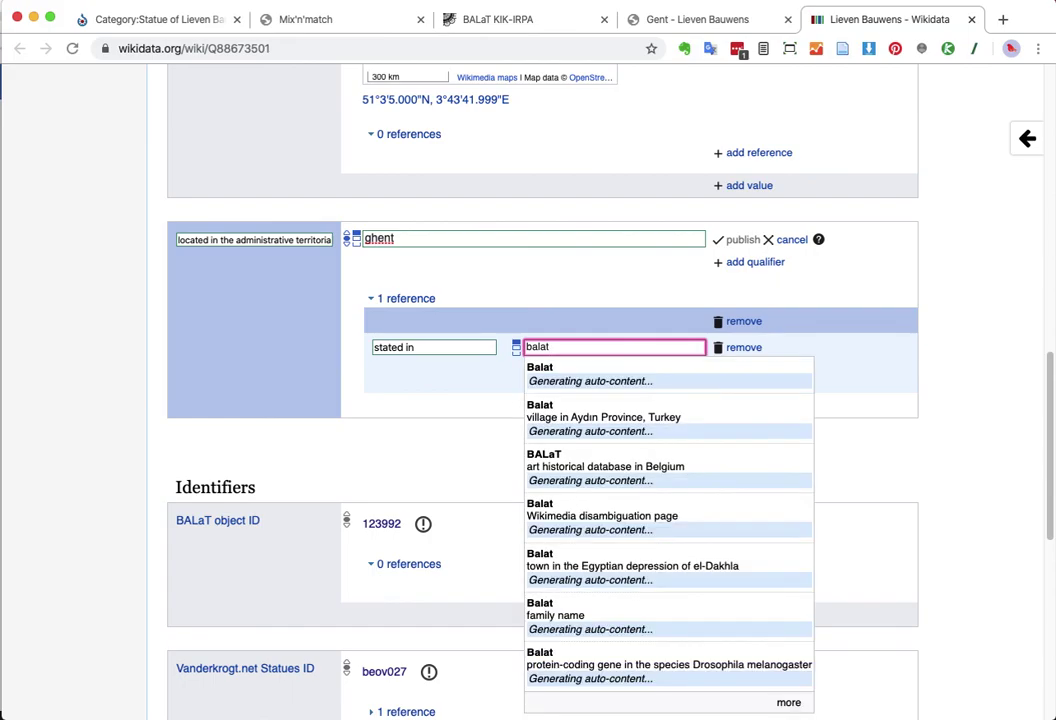
click(619, 467)
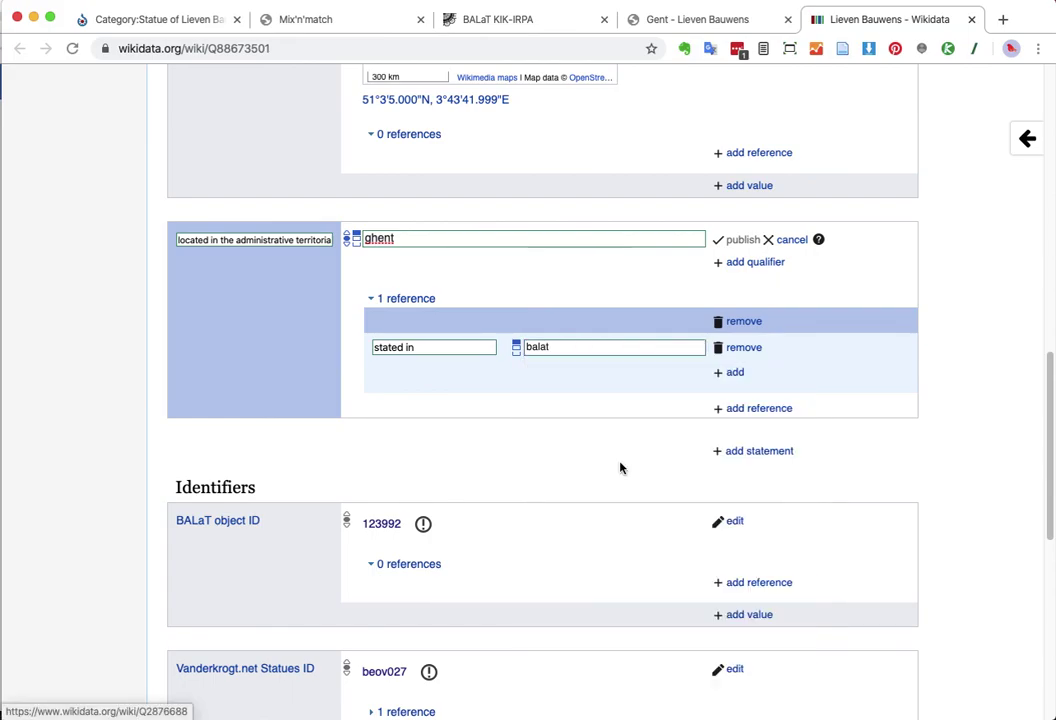
- Add the copied BALaT object ID 123992 to the Ghent statement's reference
click(735, 372)
scroll(409, 375, down, 1)
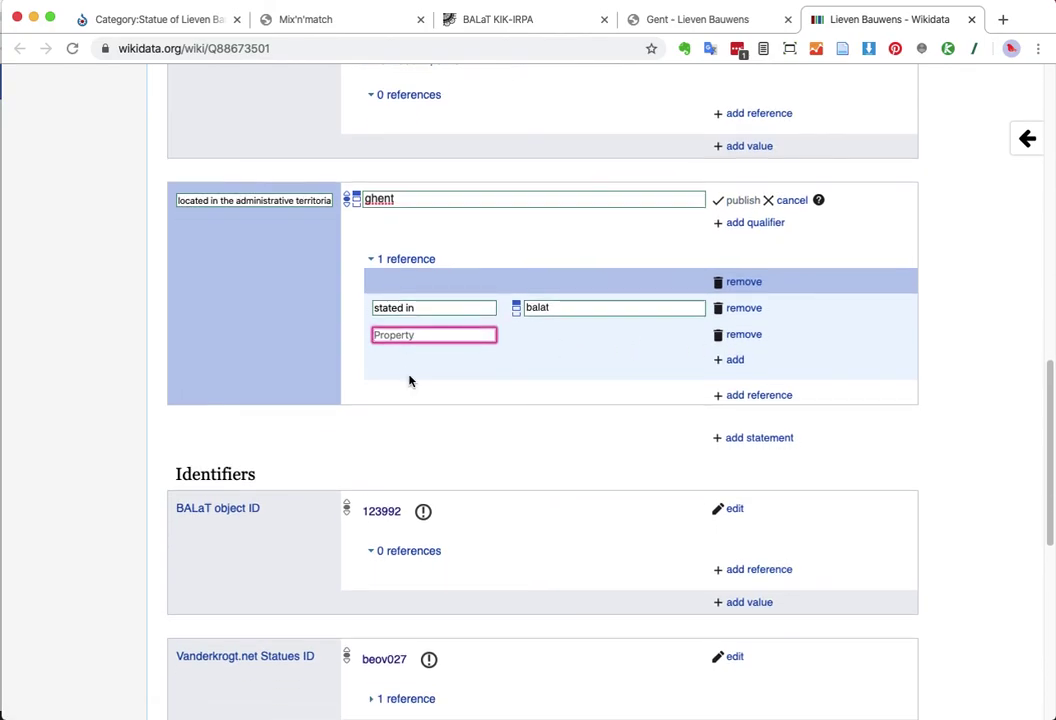
text(balat)
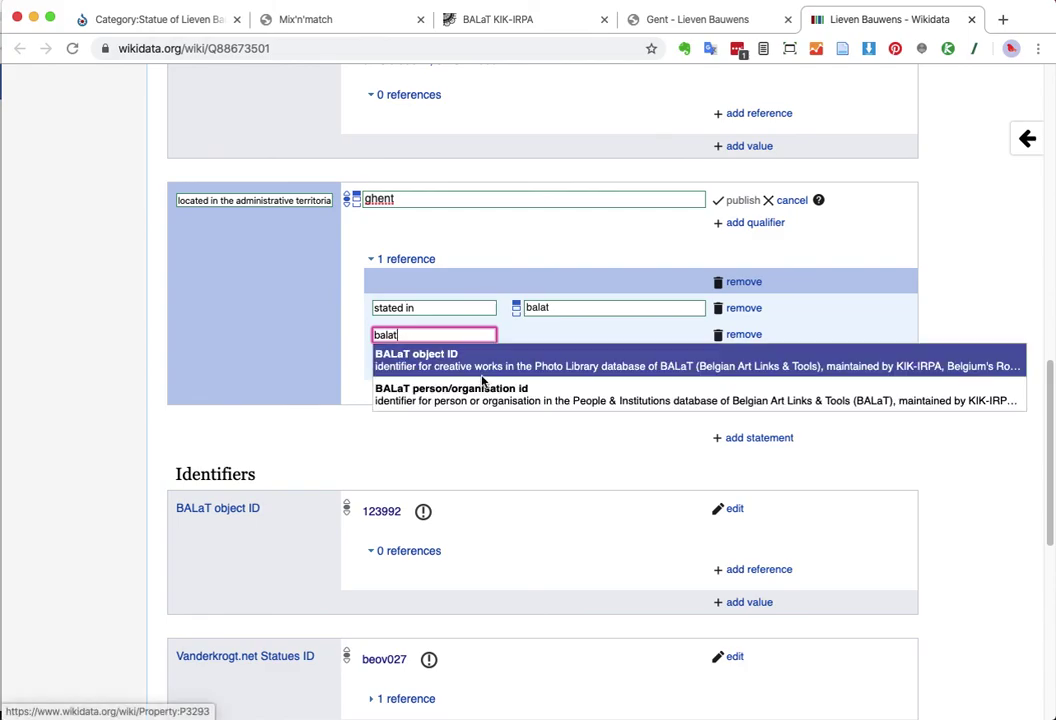
click(479, 368)
key(super+v)
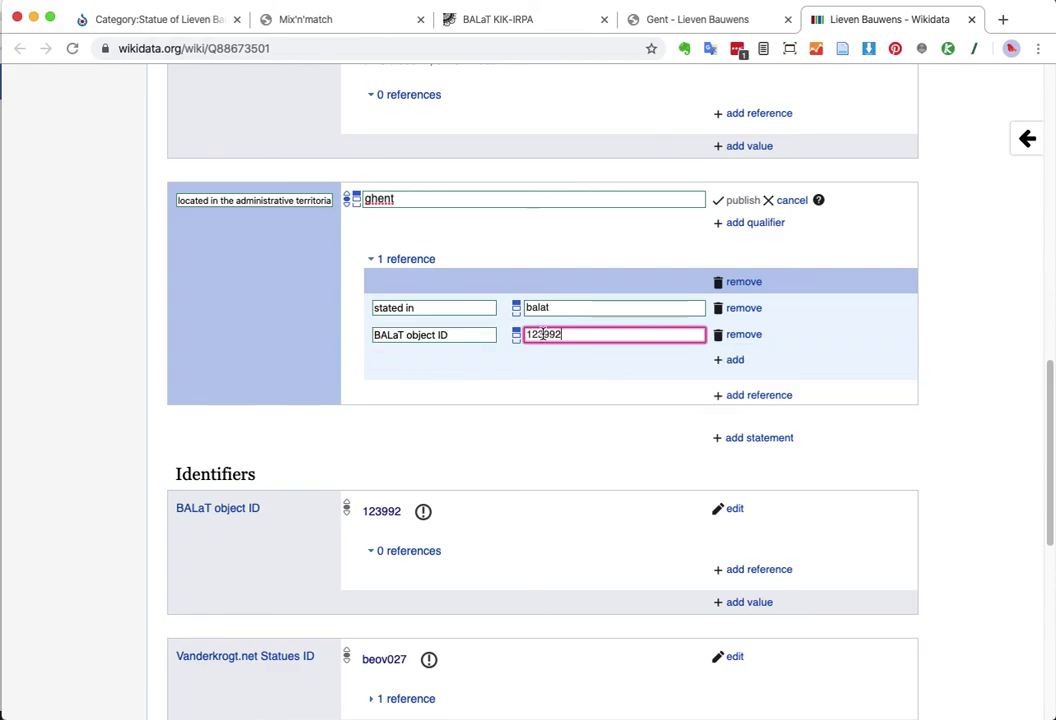
- Add the retrieved date 2020-03-26 to the reference and publish the Ghent statement
click(736, 361)
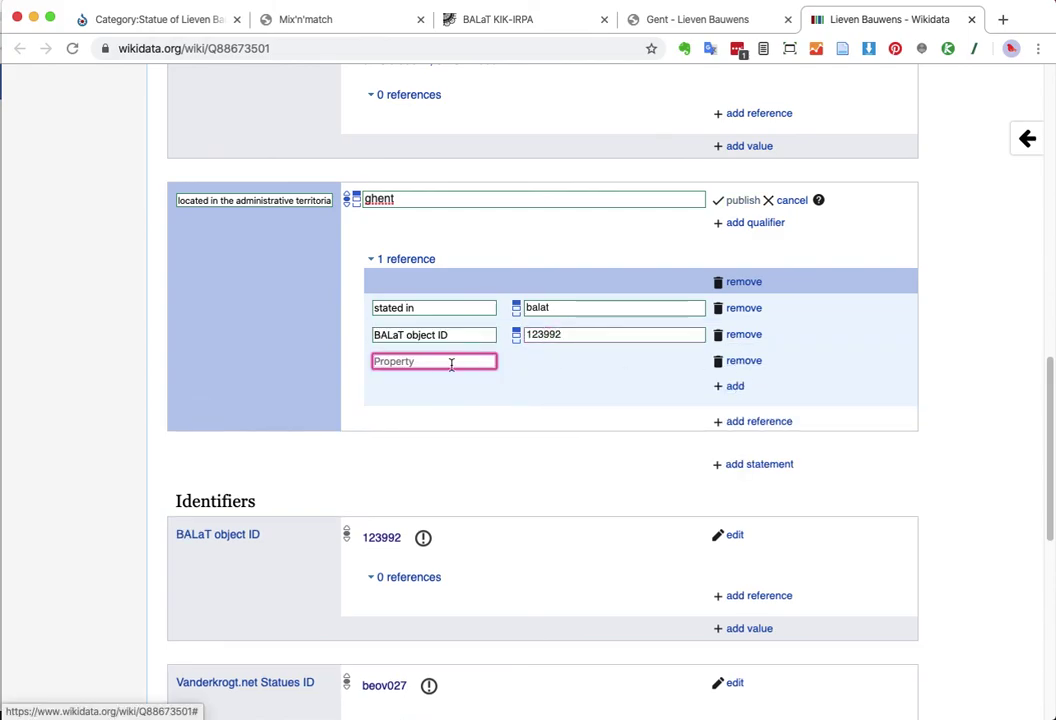
text(retr)
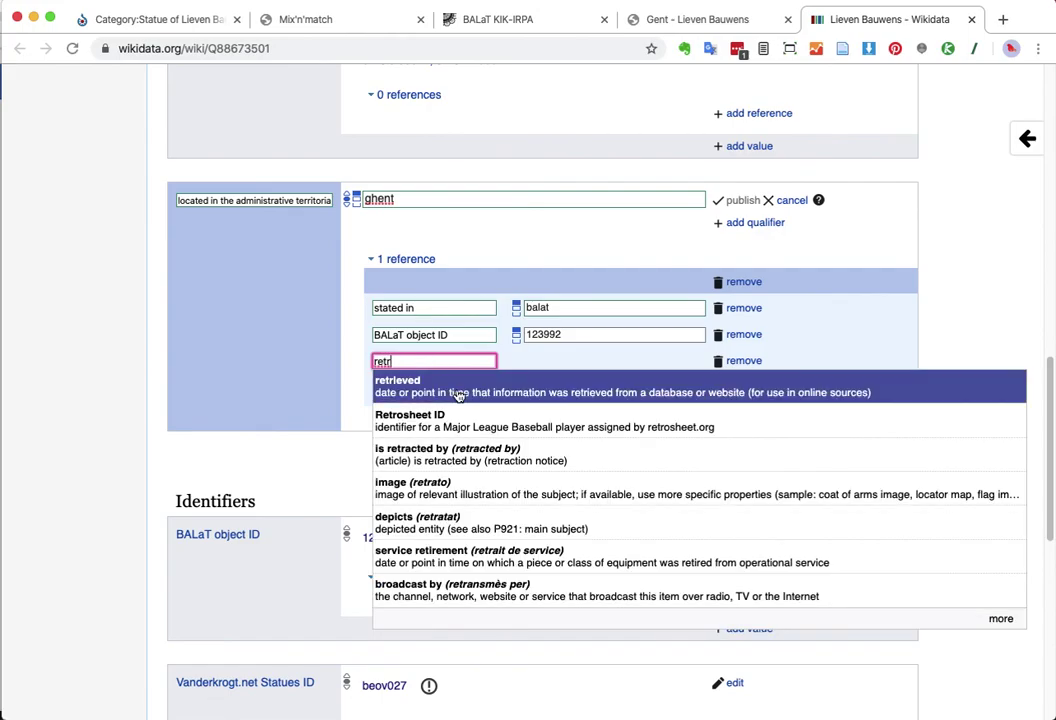
click(458, 385)
click(610, 367)
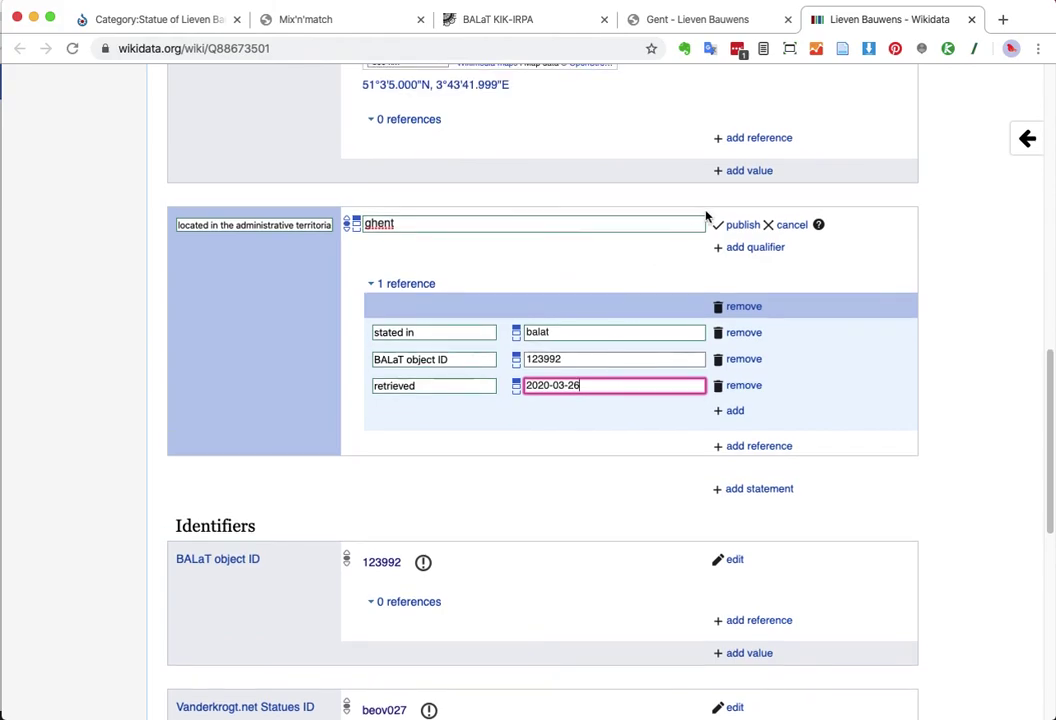
click(737, 227)
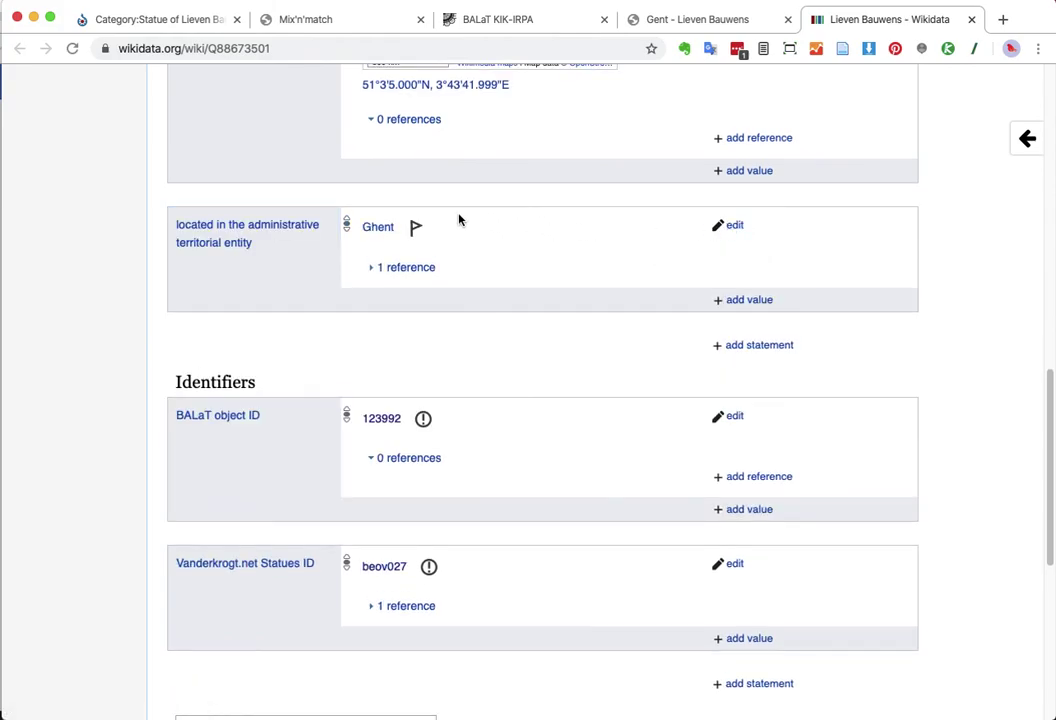
- Check the constraint suggestion on the Ghent statement, and add and publish a country statement with the value Belgium
click(416, 229)
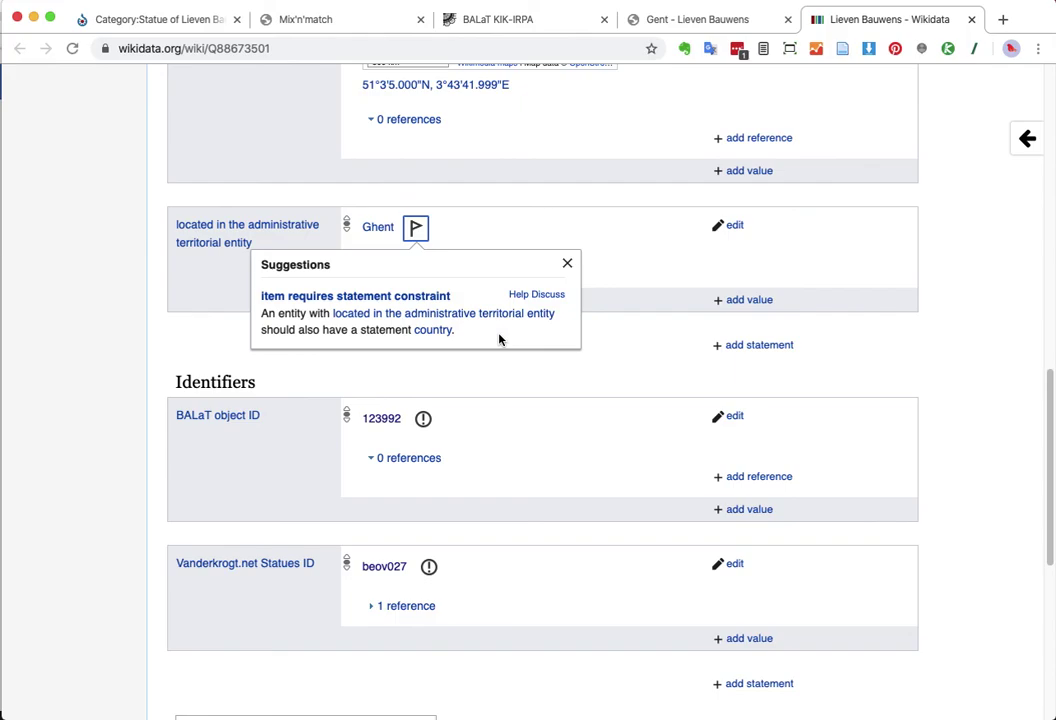
click(762, 345)
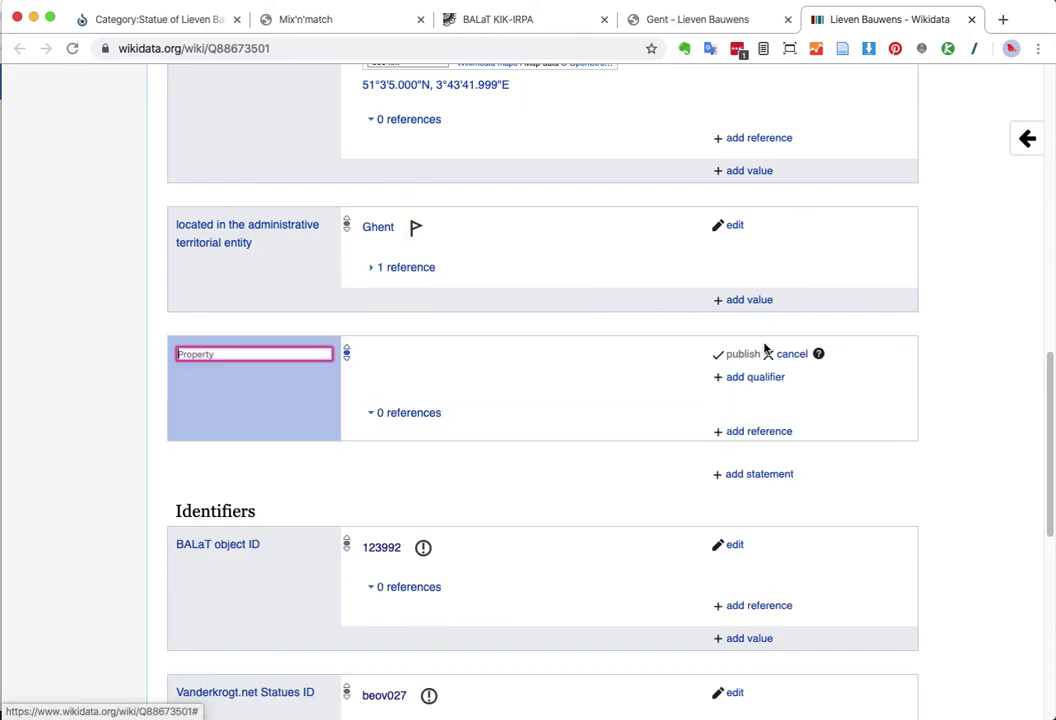
click(509, 354)
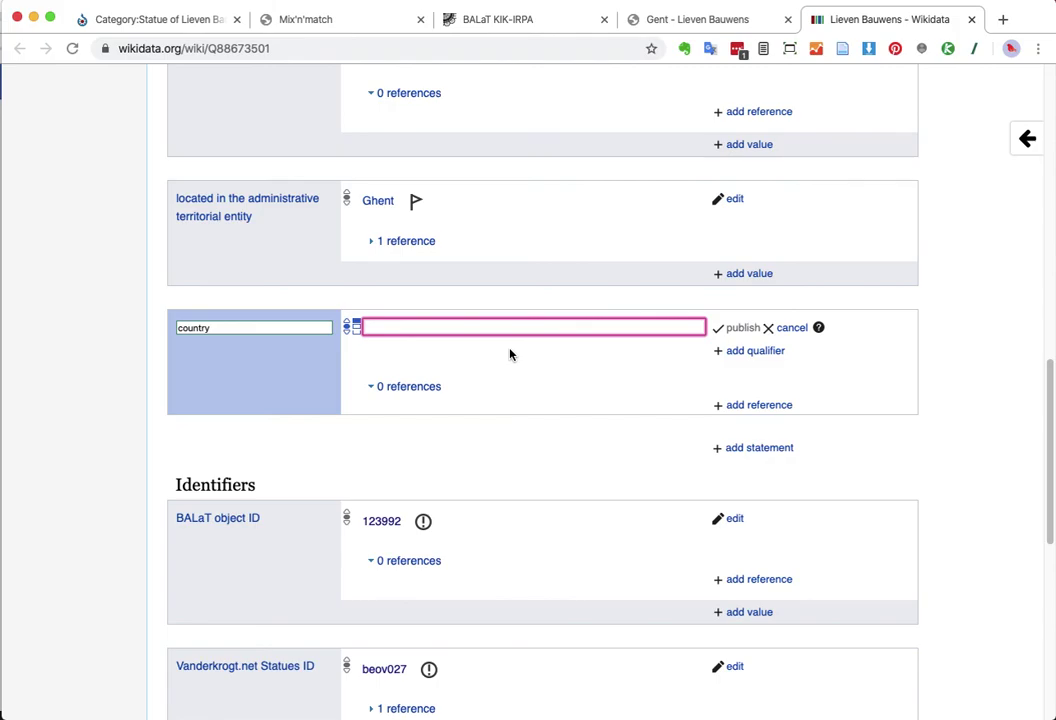
text(bel)
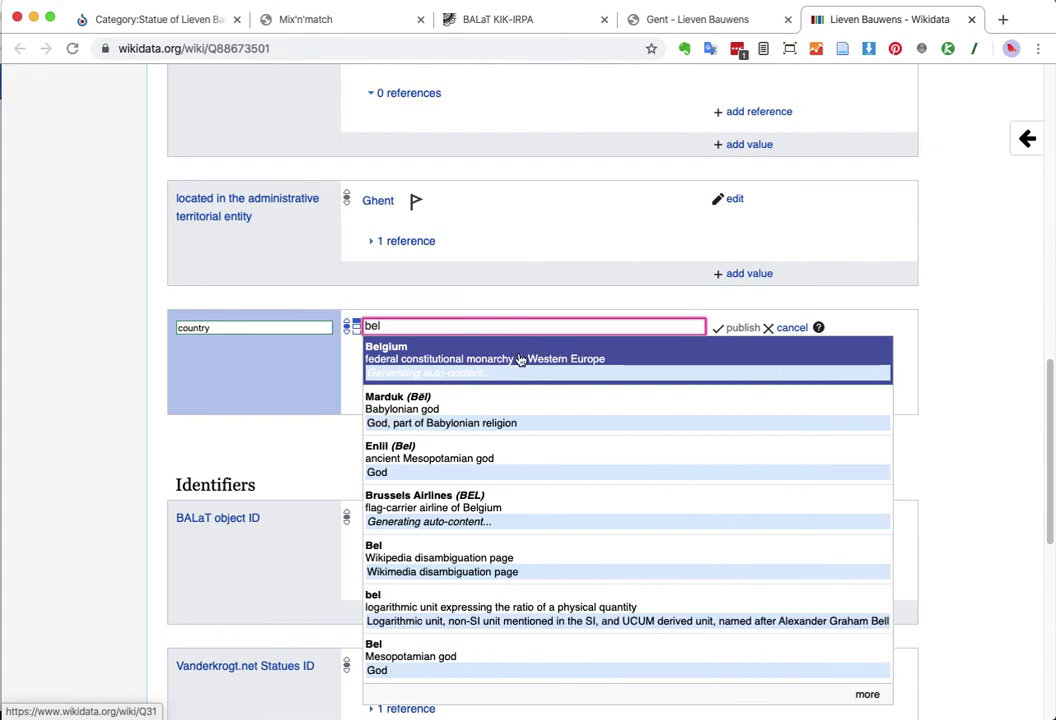
click(516, 360)
click(745, 328)
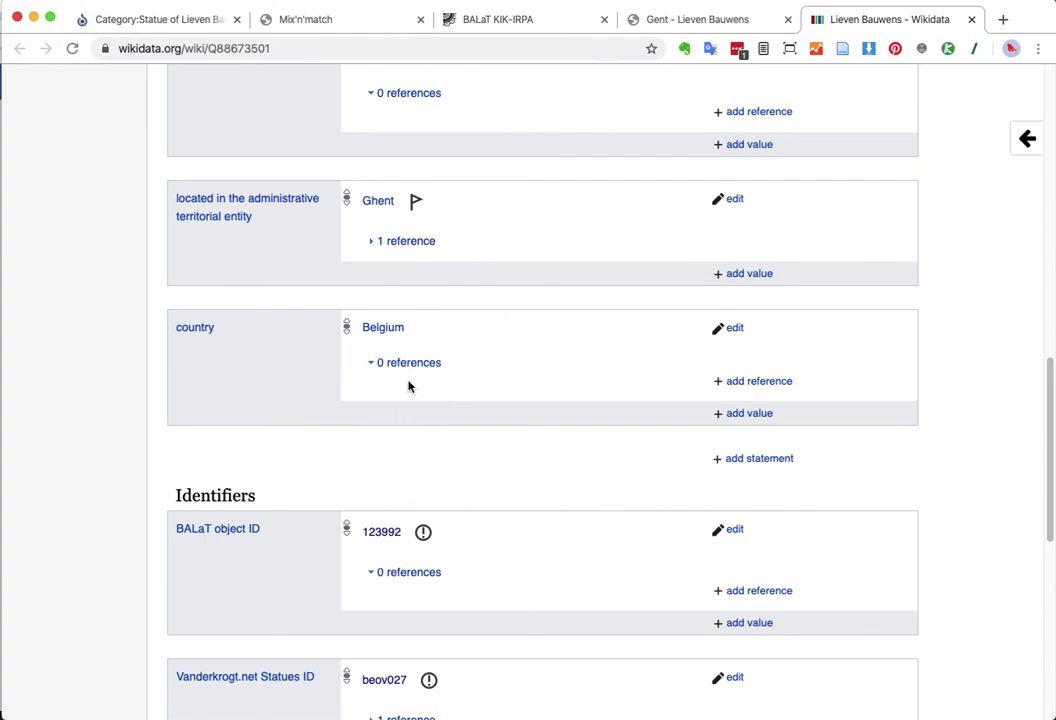
- Start a new statement below the country statement with the property "creator"
scroll(540, 325, down, 1)
scroll(540, 325, down, 1)
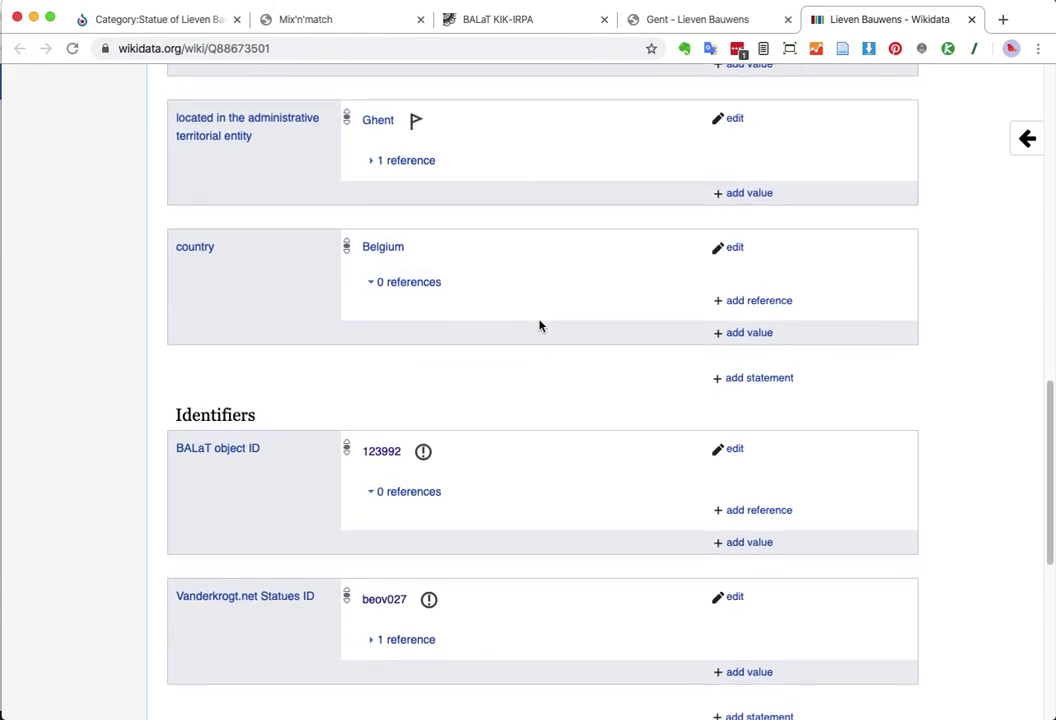
scroll(540, 325, up, 1)
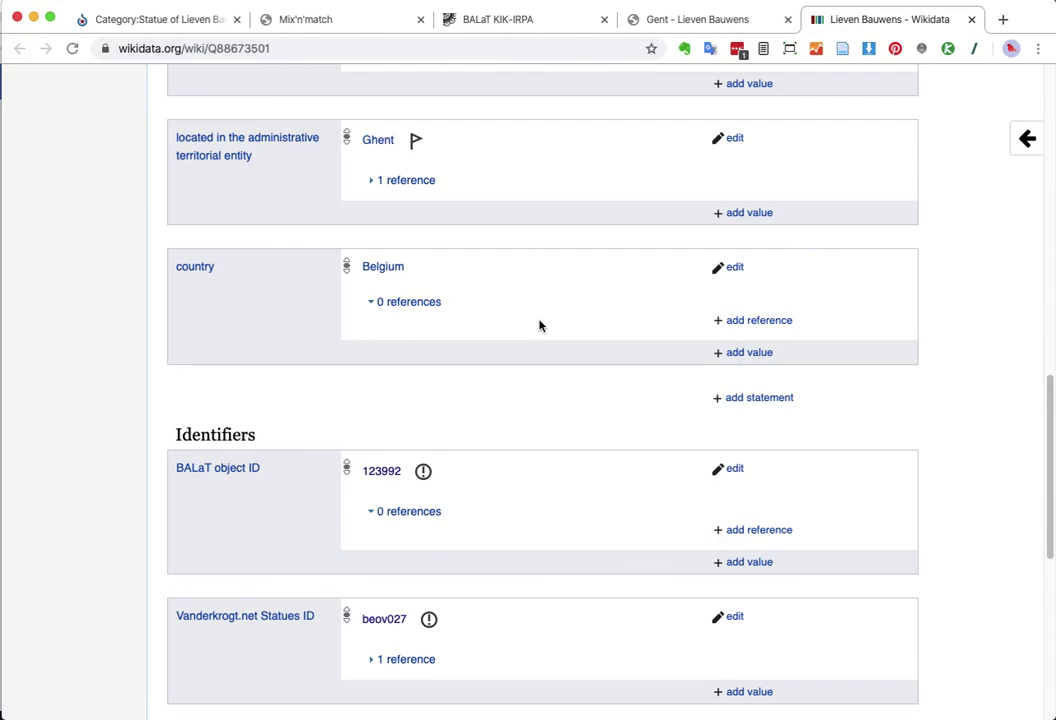
scroll(540, 325, down, 1)
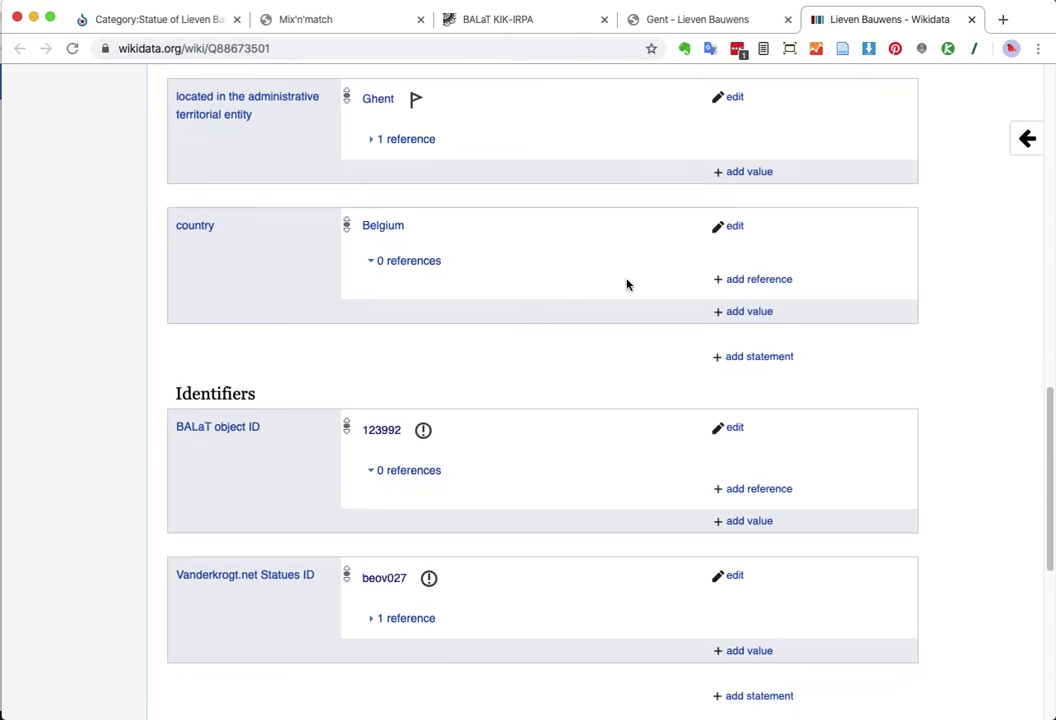
click(768, 356)
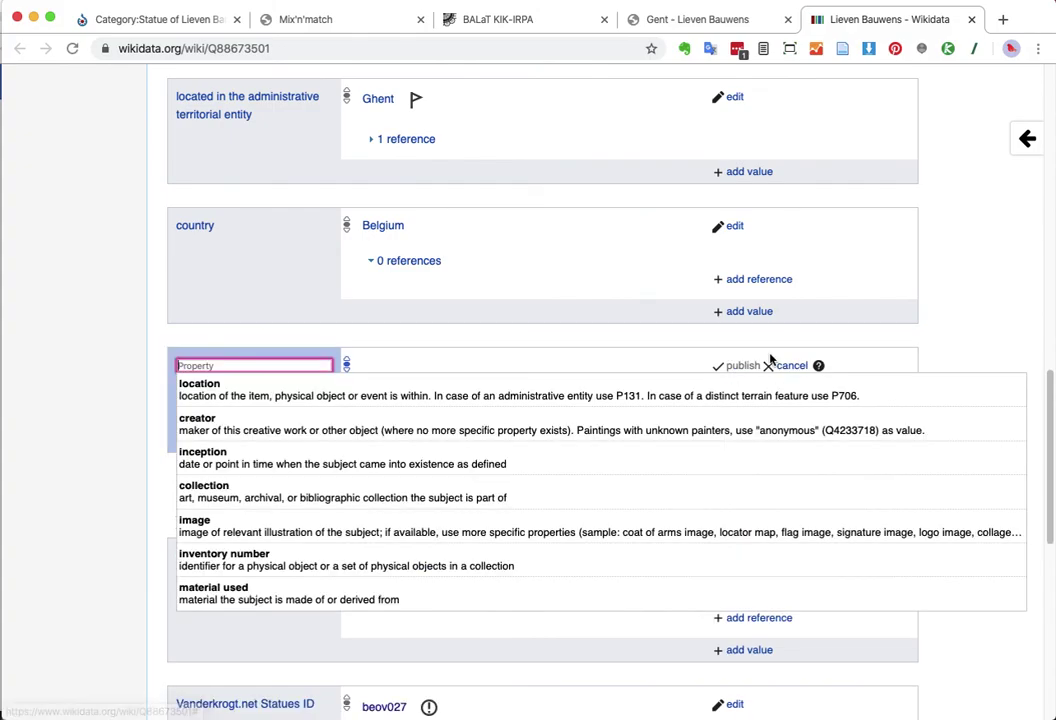
scroll(523, 245, down, 1)
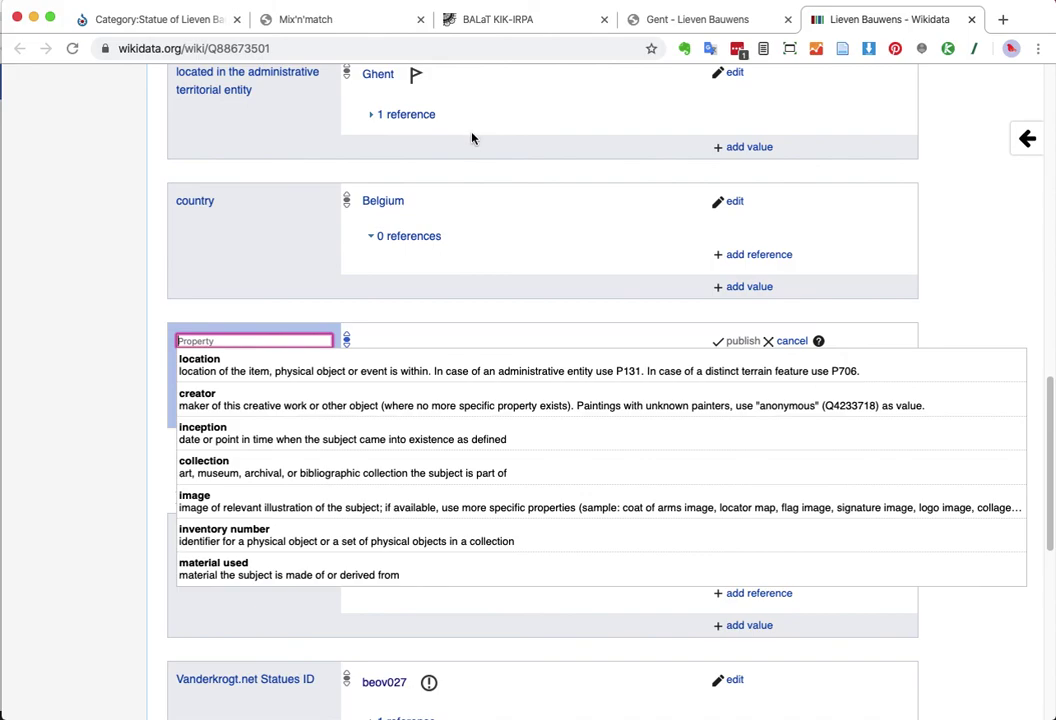
scroll(473, 138, down, 1)
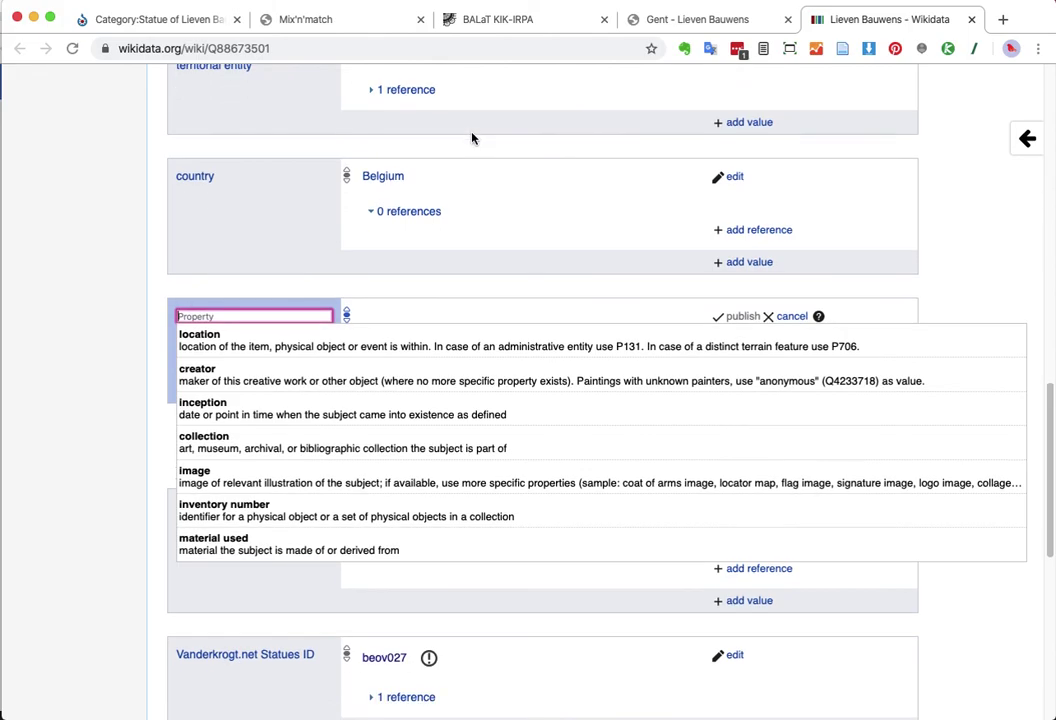
click(417, 379)
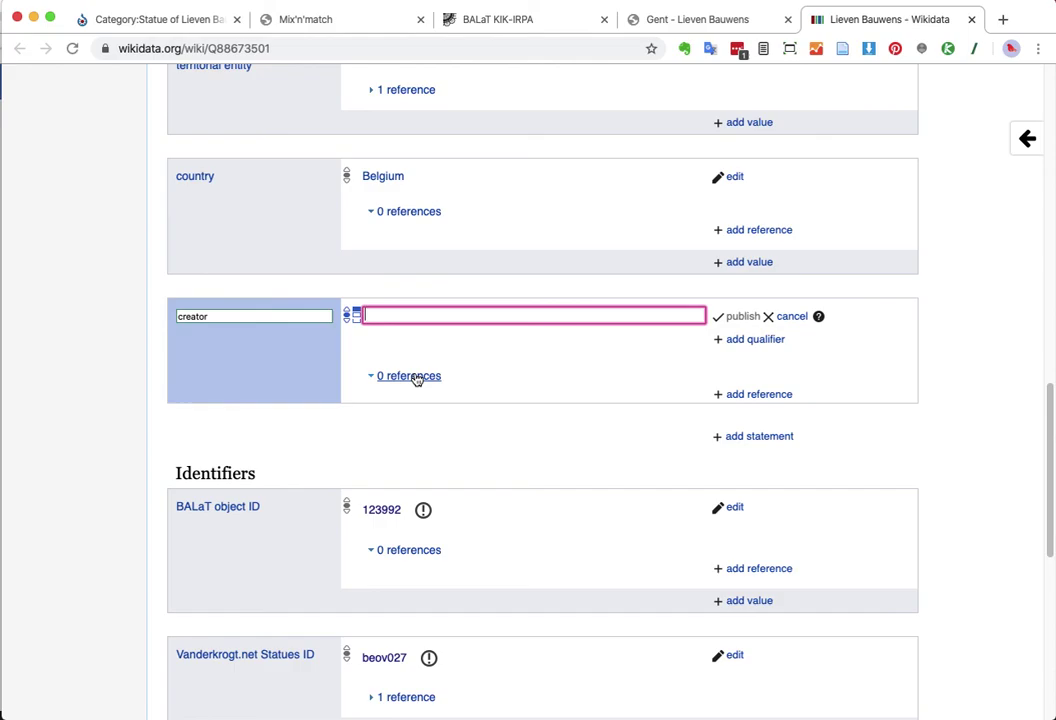
- Check the creator on the BALaT object page, set the creator value to the Belgian sculptor Pieter De Vigne, and publish the statement
text(pie)
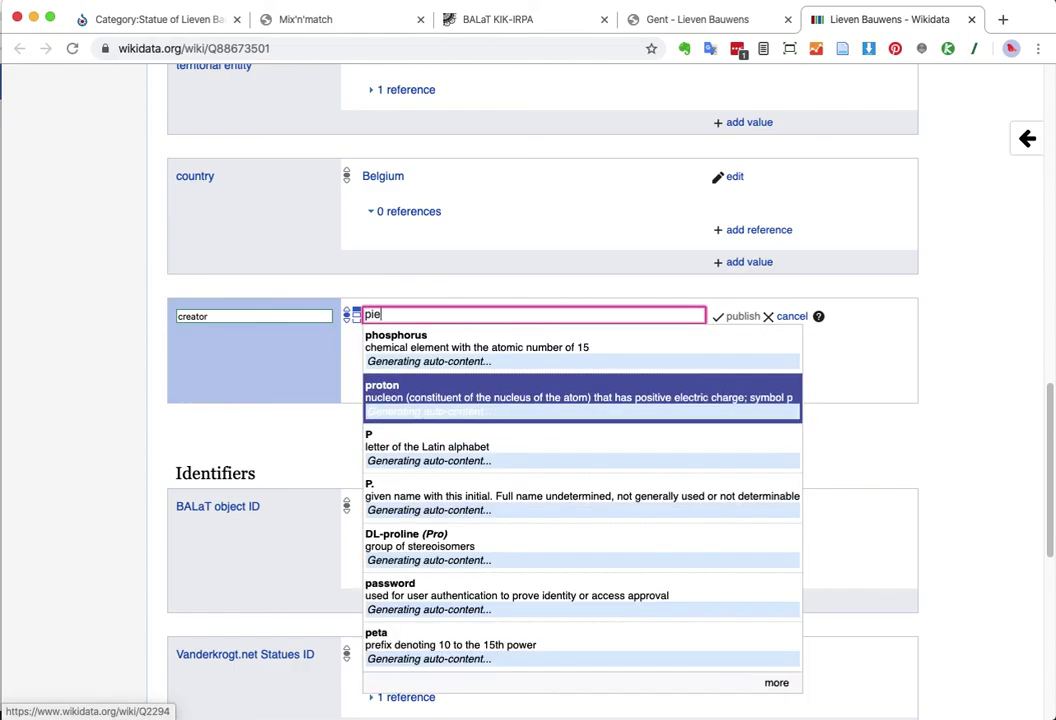
click(514, 21)
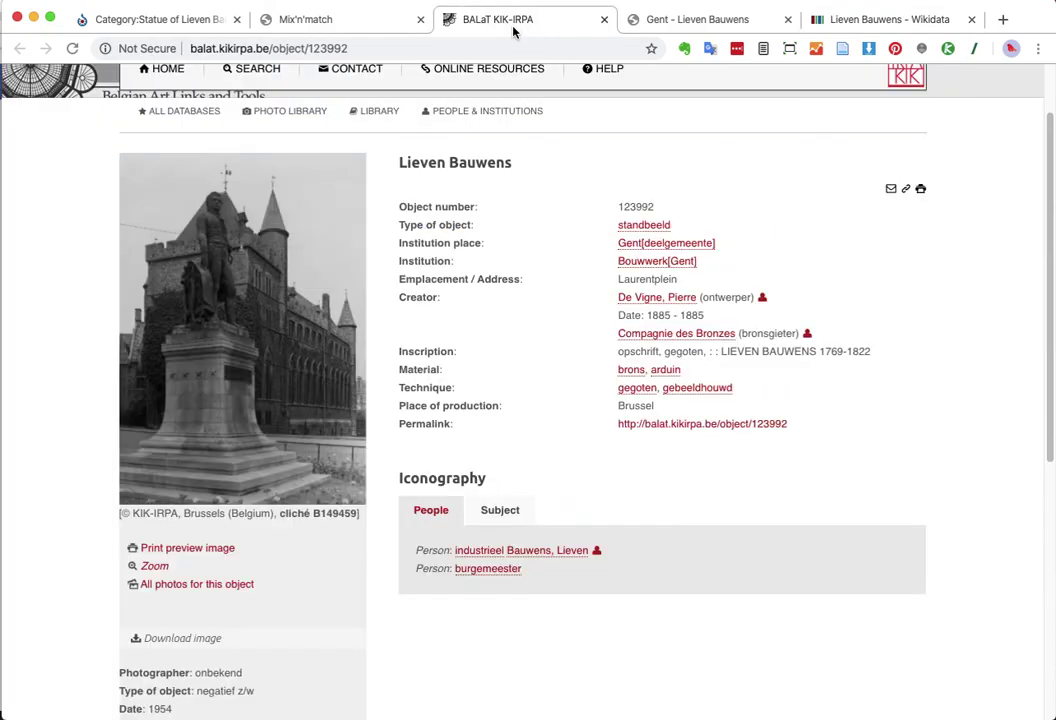
click(867, 26)
text(rre de v)
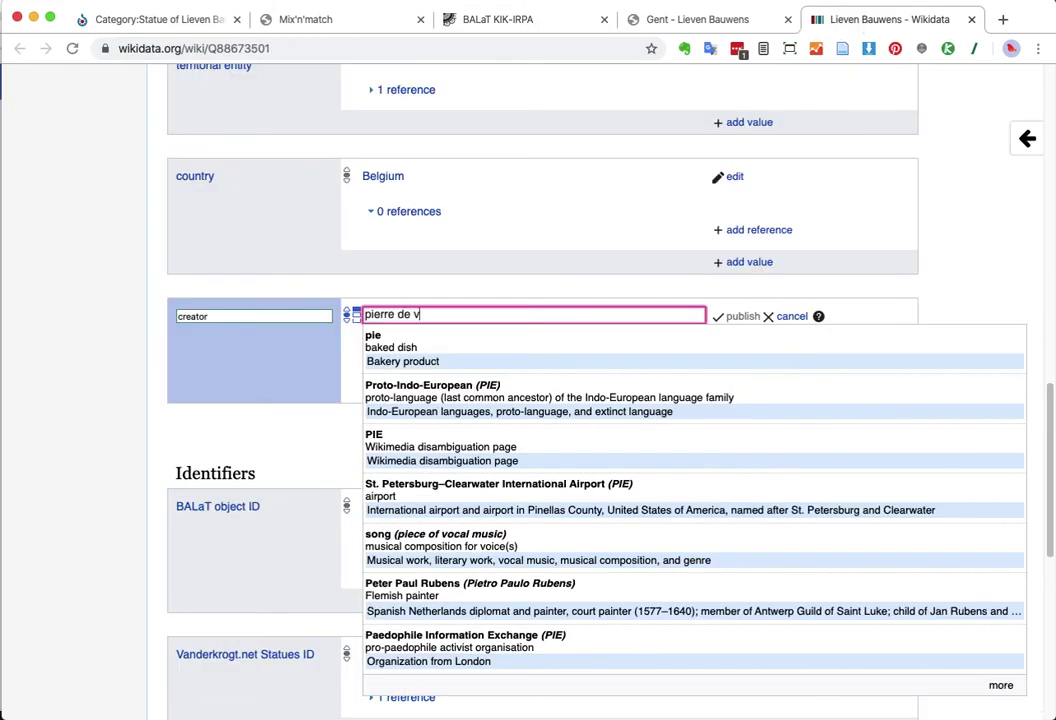
text(ign)
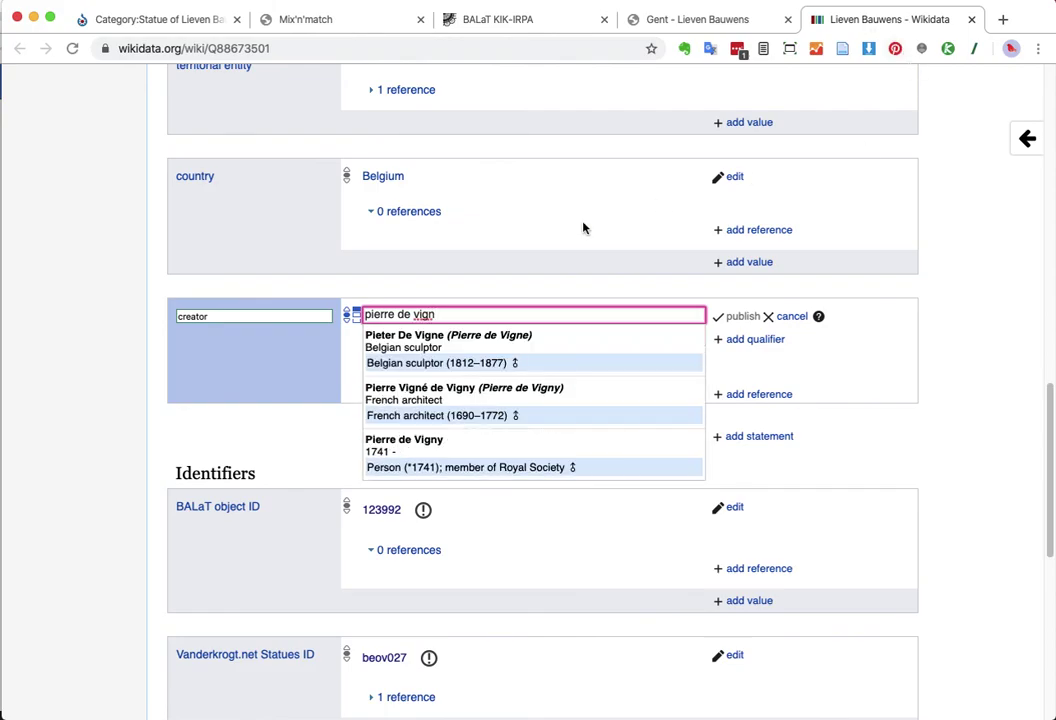
click(481, 344)
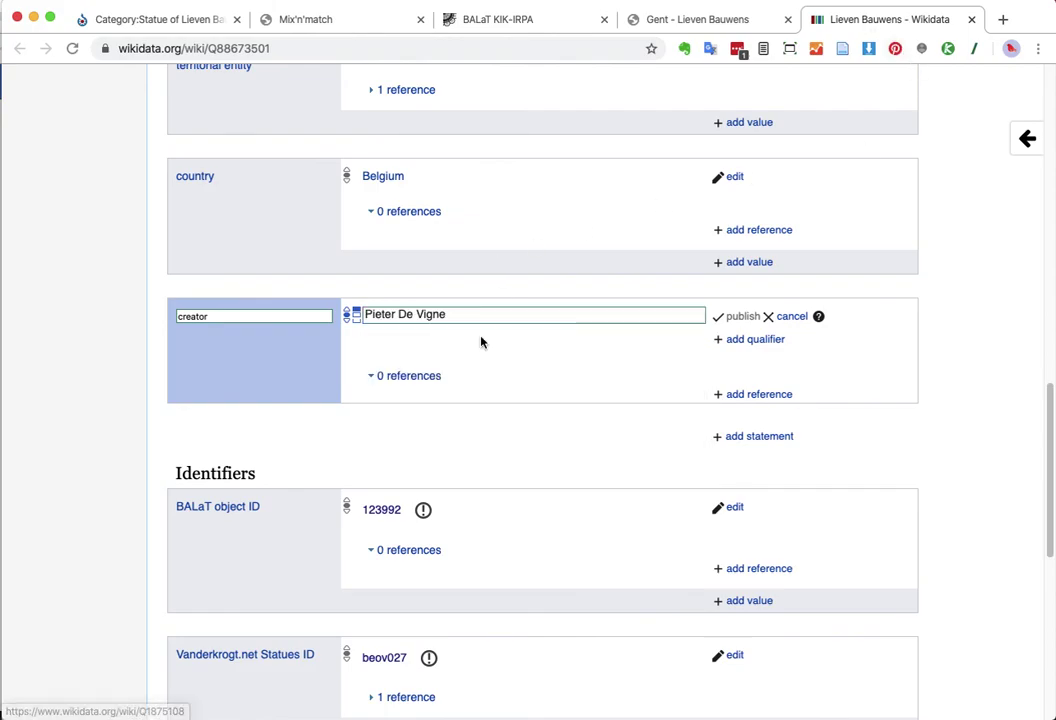
click(743, 316)
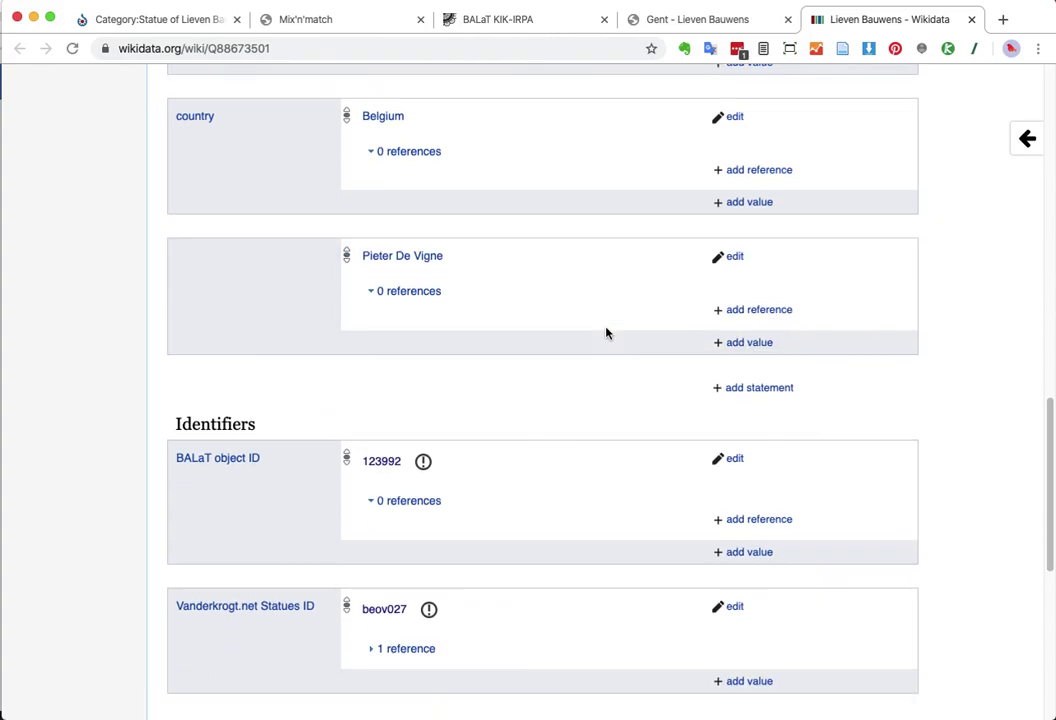
- Check the date on the BALaT object page, then add and publish an inception statement with the value 1885
scroll(608, 330, down, 2)
click(750, 313)
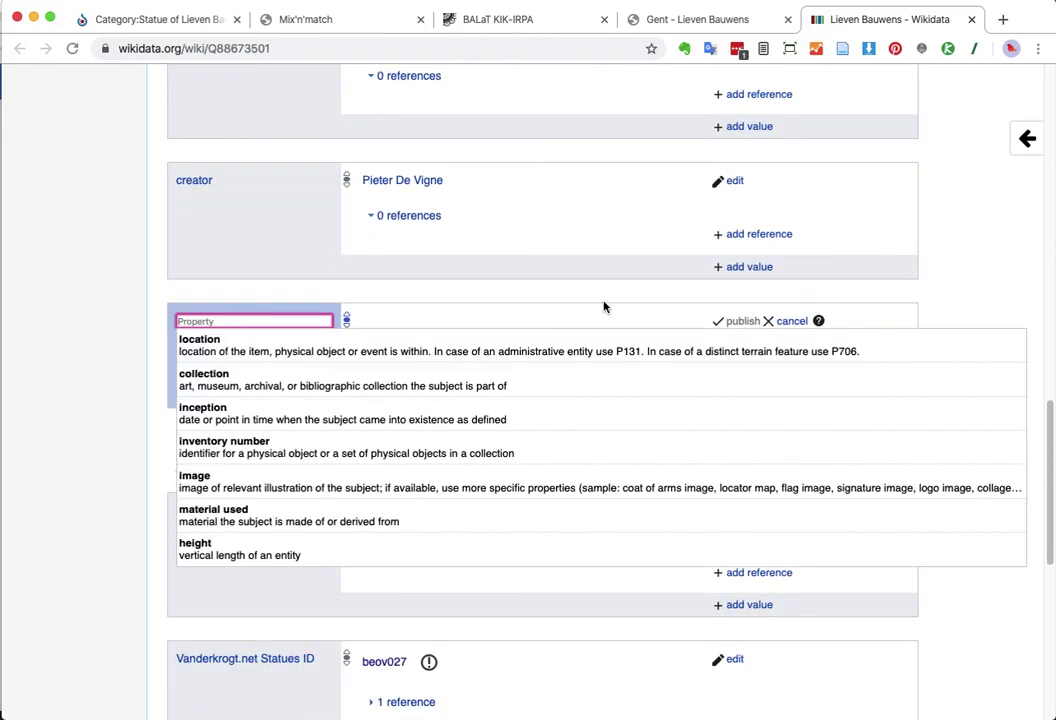
scroll(605, 306, down, 1)
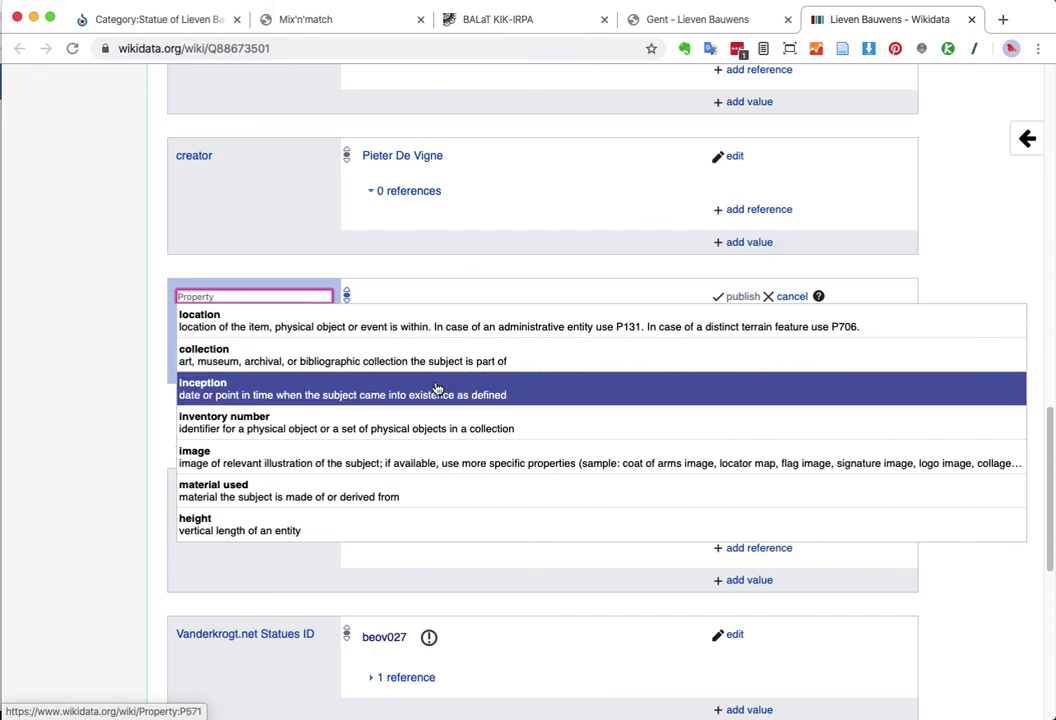
click(437, 388)
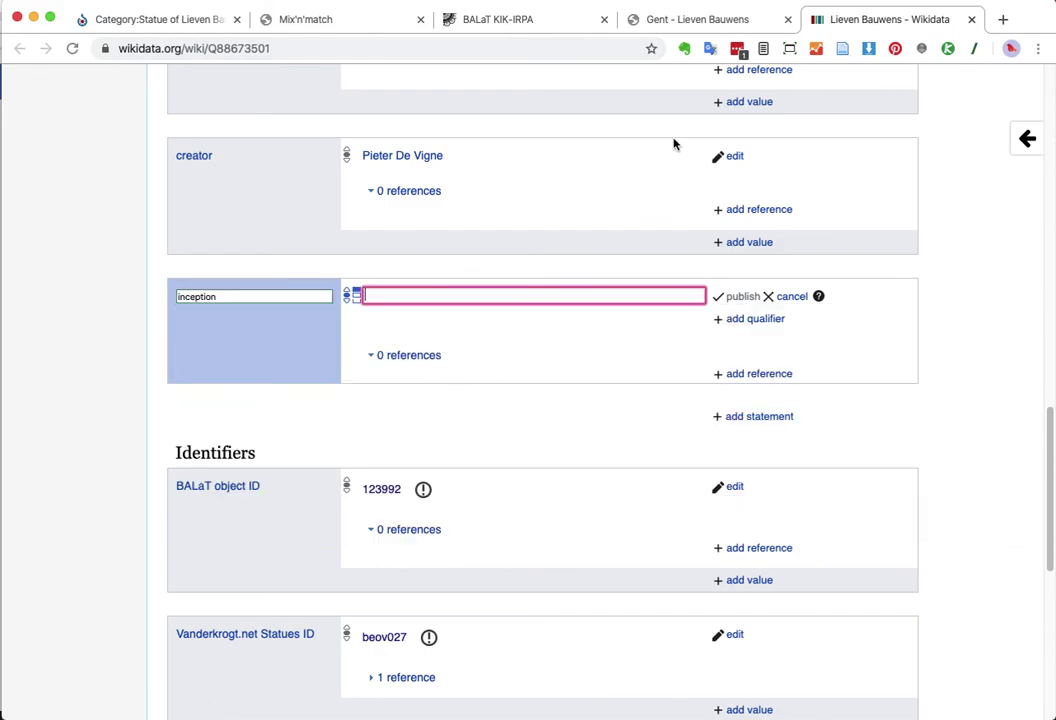
click(478, 22)
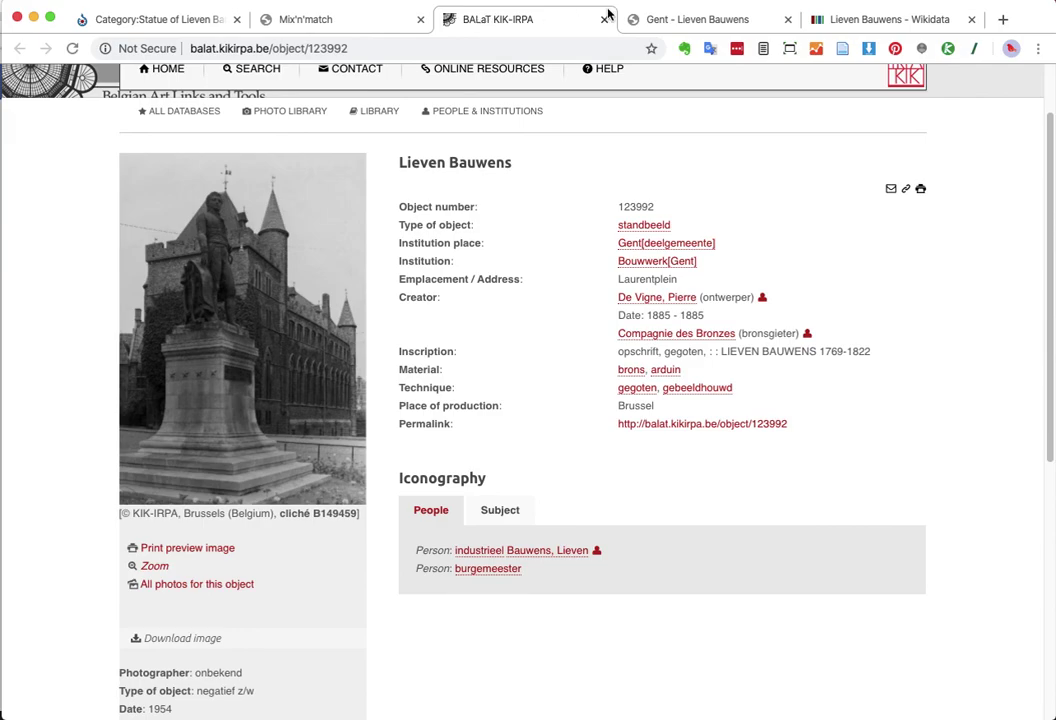
click(863, 28)
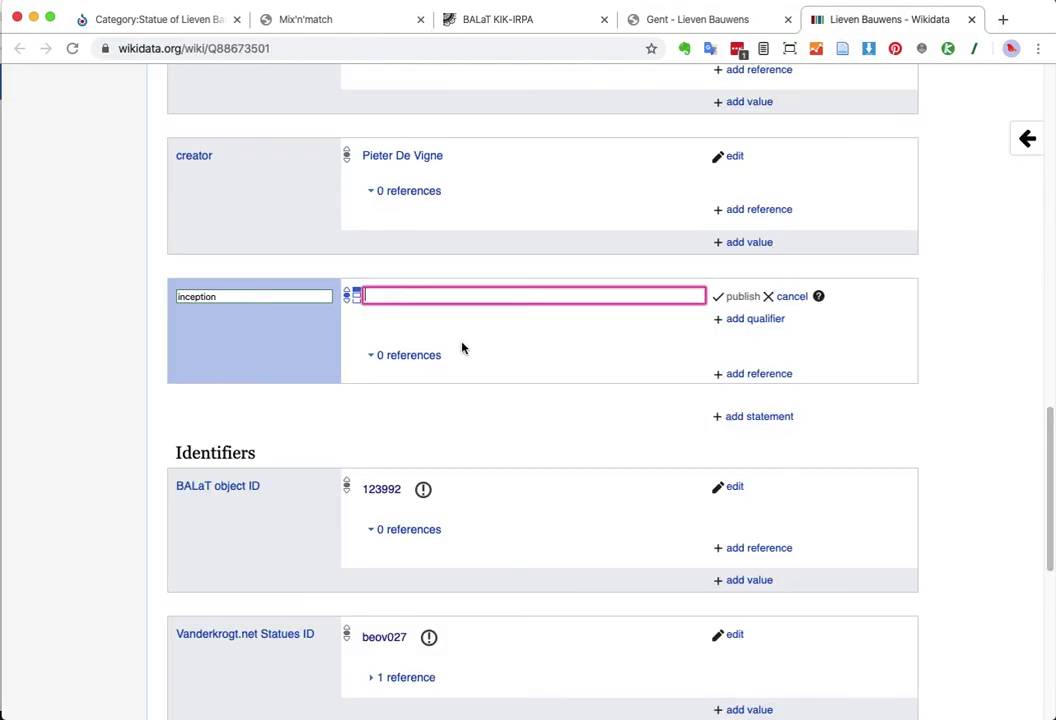
text(1885)
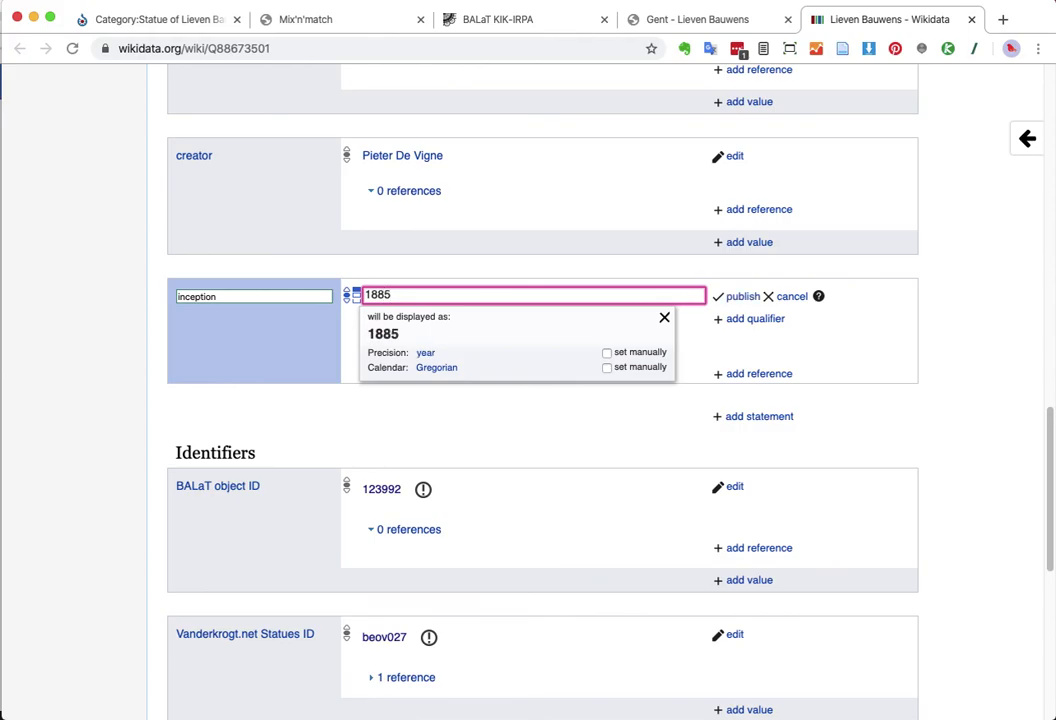
click(741, 297)
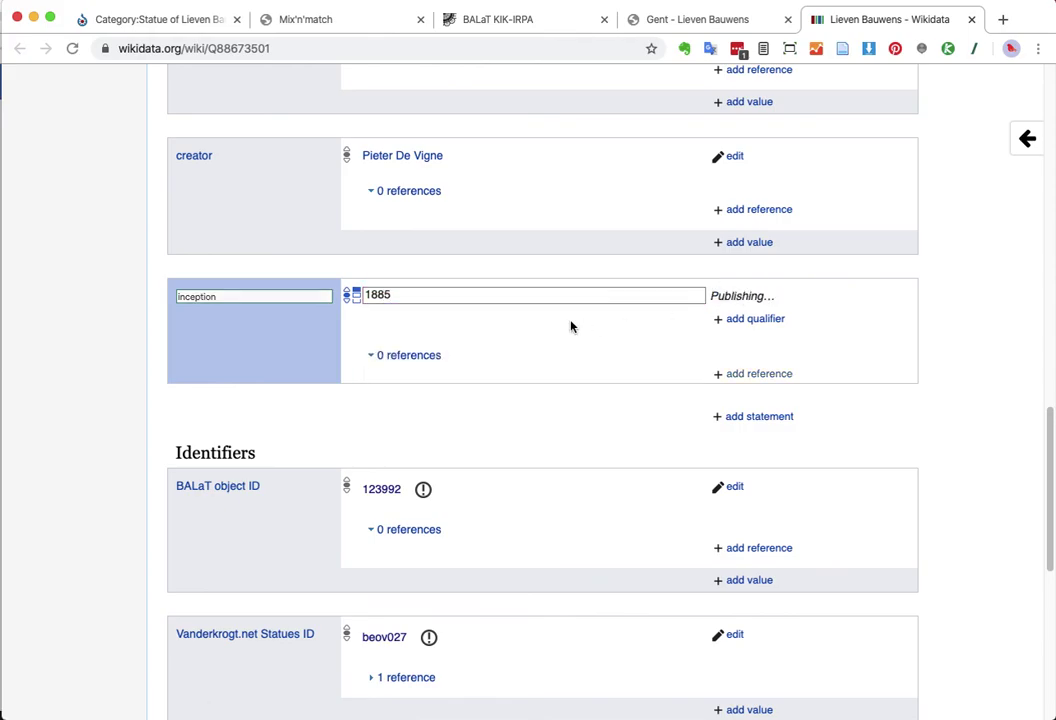
- Start a new statement below inception with the property "image"
scroll(570, 325, down, 2)
click(759, 354)
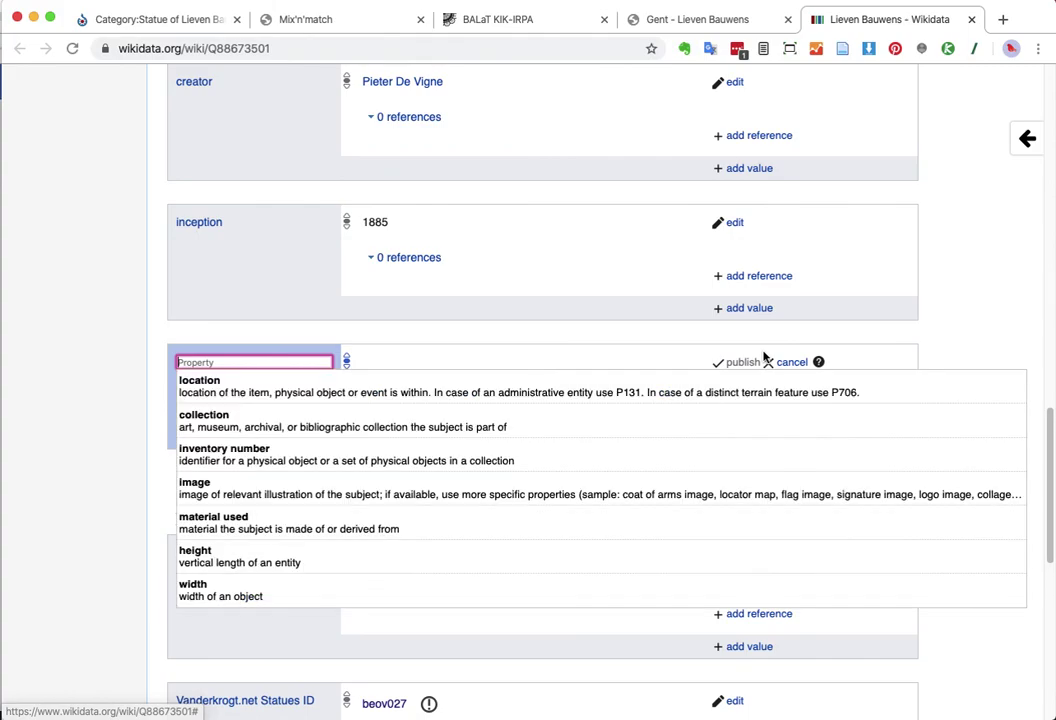
scroll(563, 297, down, 1)
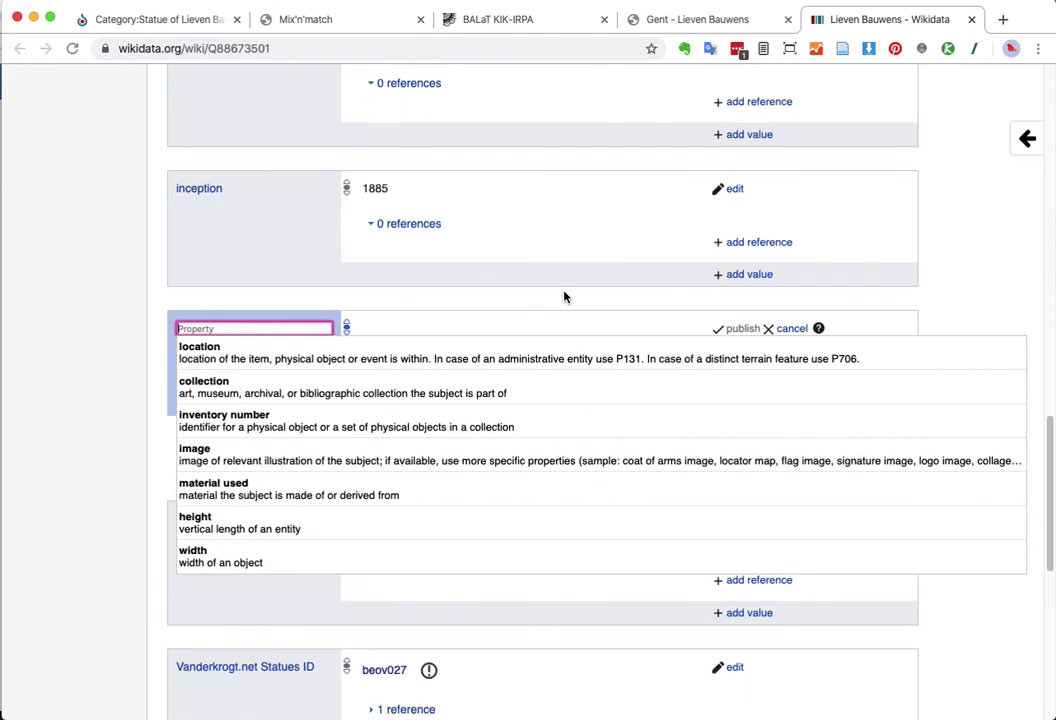
click(494, 455)
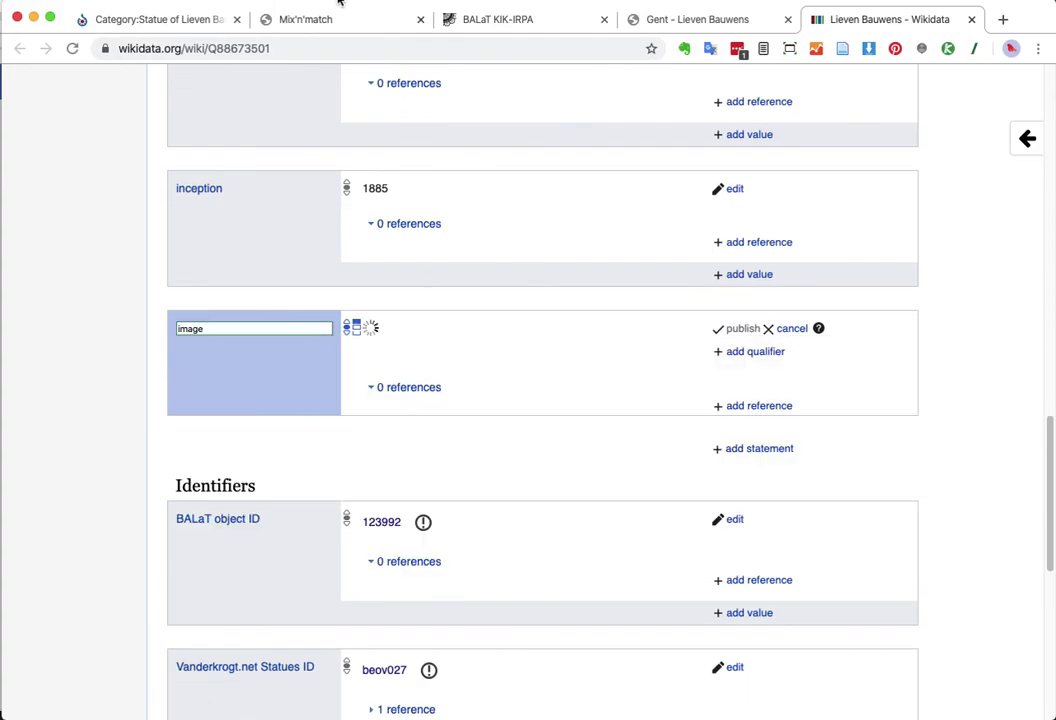
- Copy the file name "Gent eb WIKI050 lievenbauwens.jpg" from the statue's Wikimedia Commons category, enter it as the image value, and publish the statement
click(158, 20)
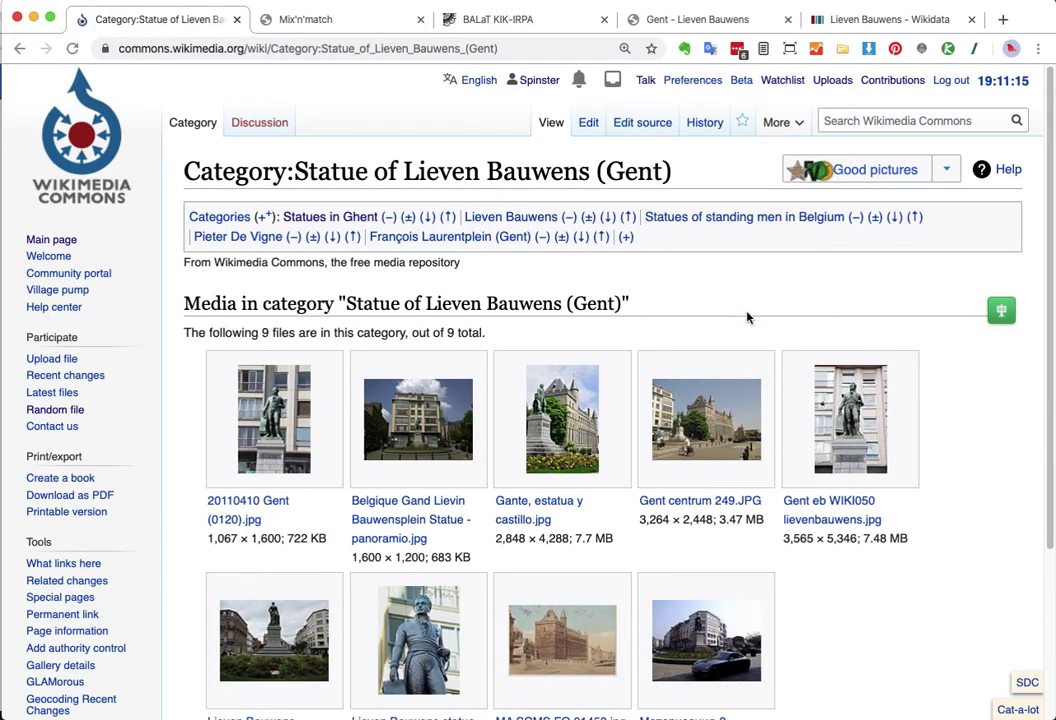
scroll(750, 313, down, 2)
drag(892, 414, 788, 400)
key(super+c)
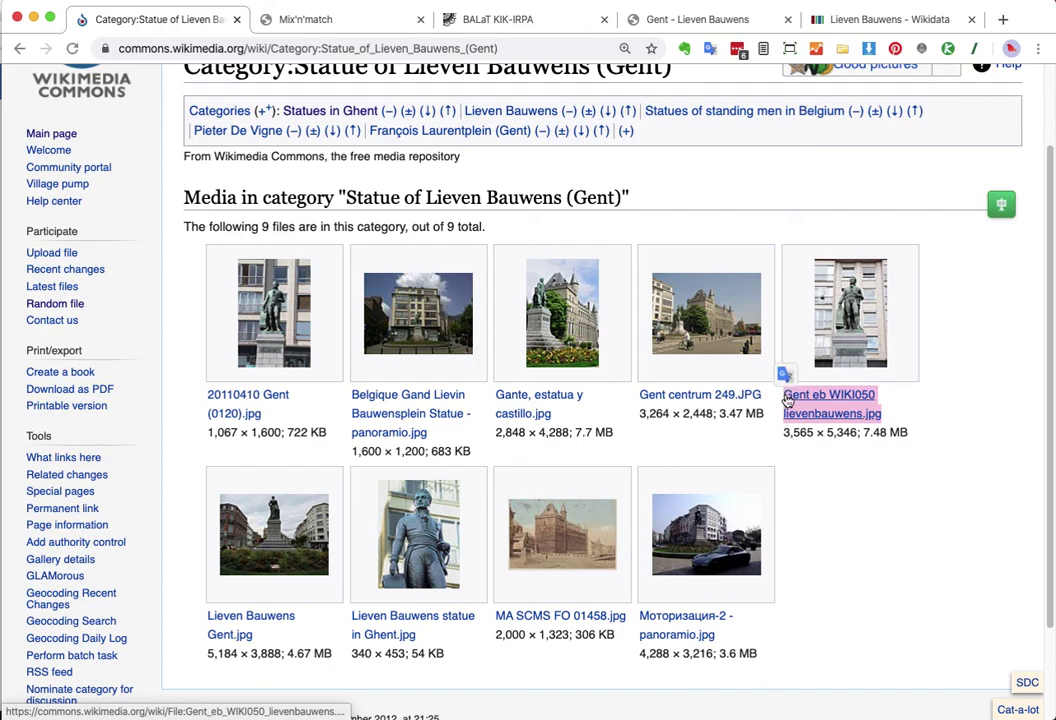
click(897, 21)
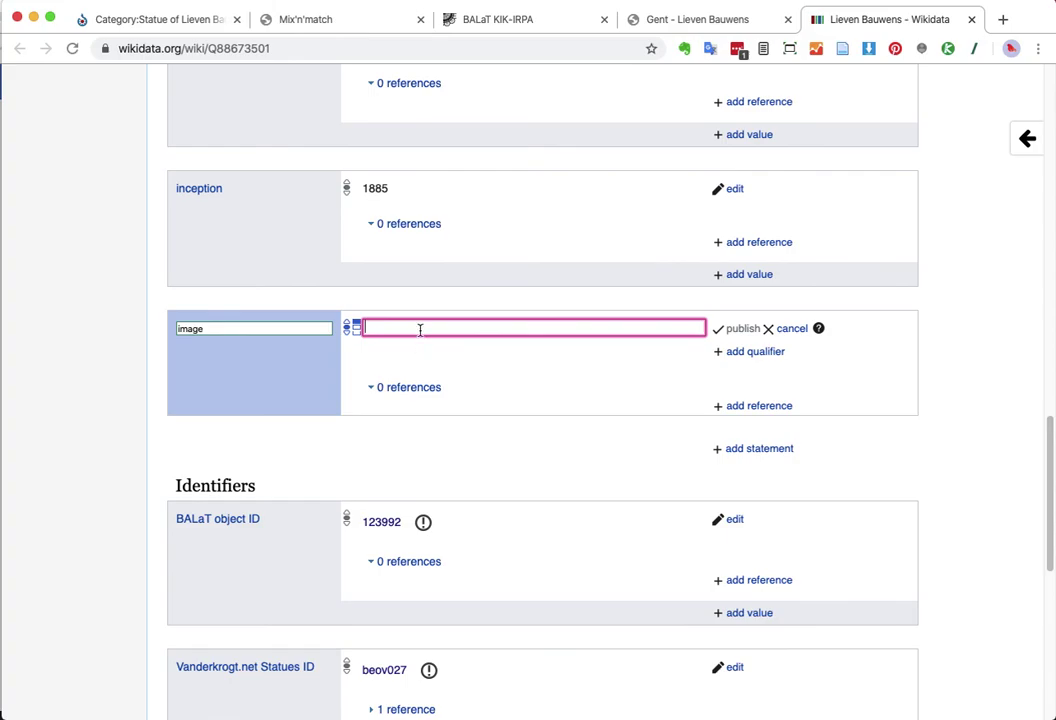
key(super+v)
click(575, 354)
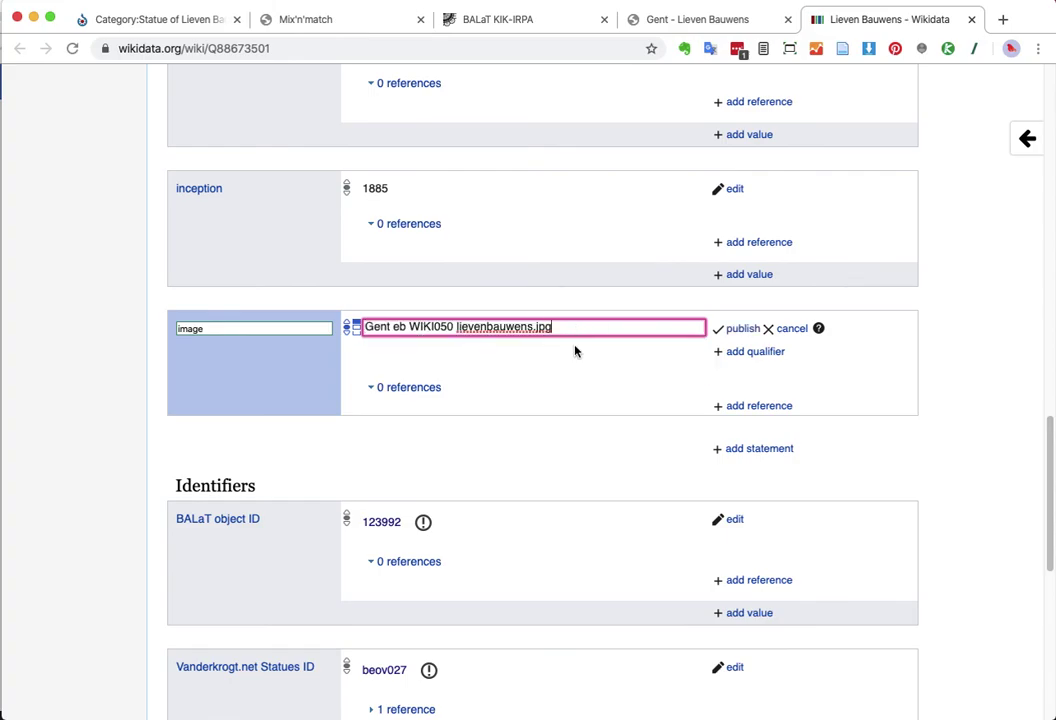
click(742, 329)
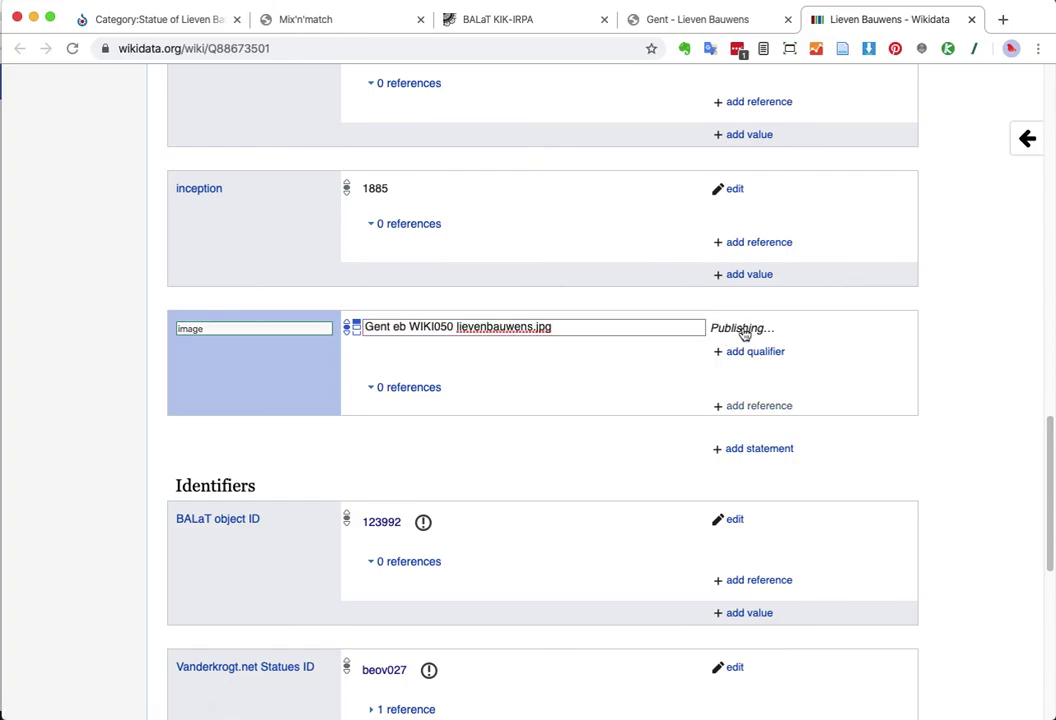
- Review the published image statement, then start a new statement below it with the property "material used"
scroll(648, 382, down, 3)
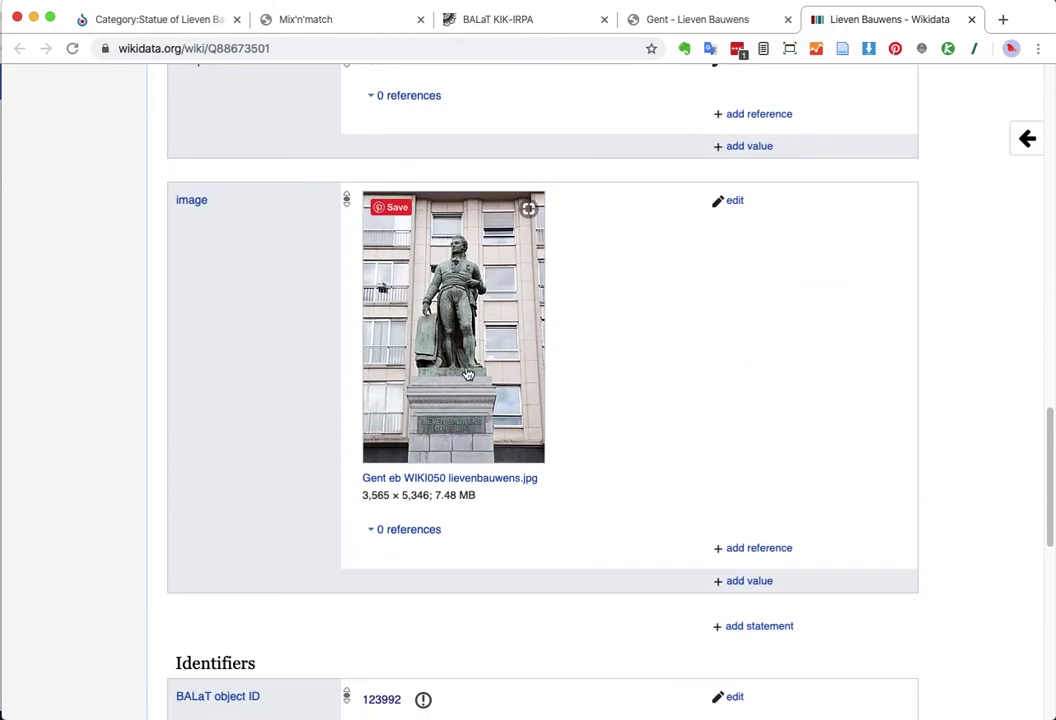
scroll(607, 343, down, 2)
scroll(607, 343, down, 1)
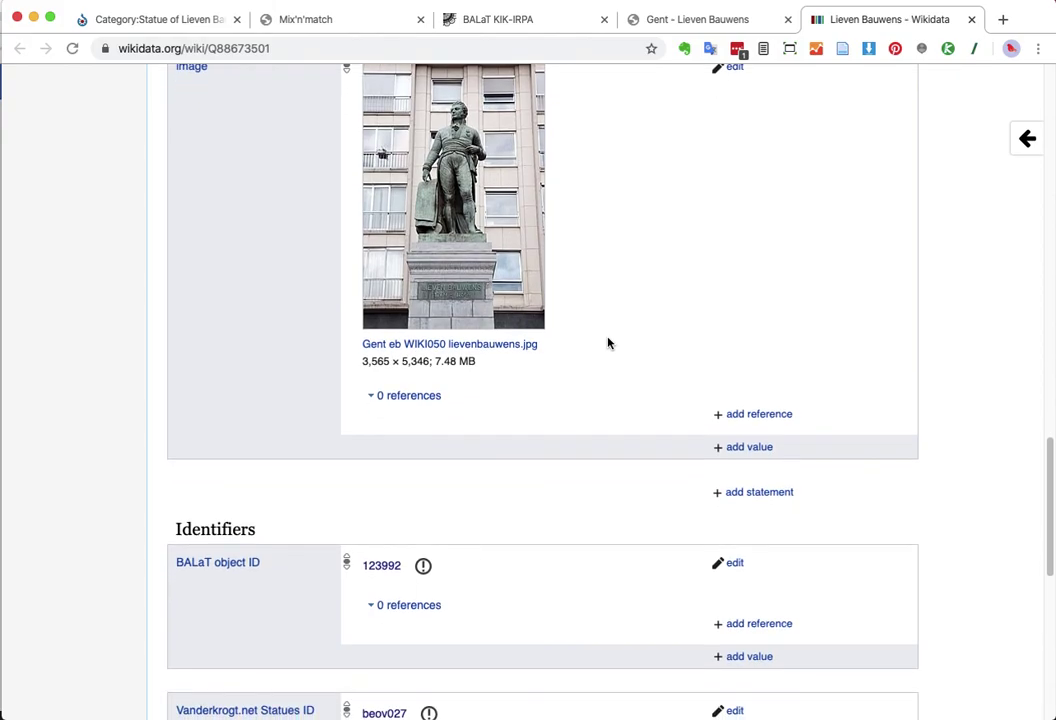
scroll(607, 343, up, 1)
scroll(607, 343, down, 3)
scroll(607, 343, down, 1)
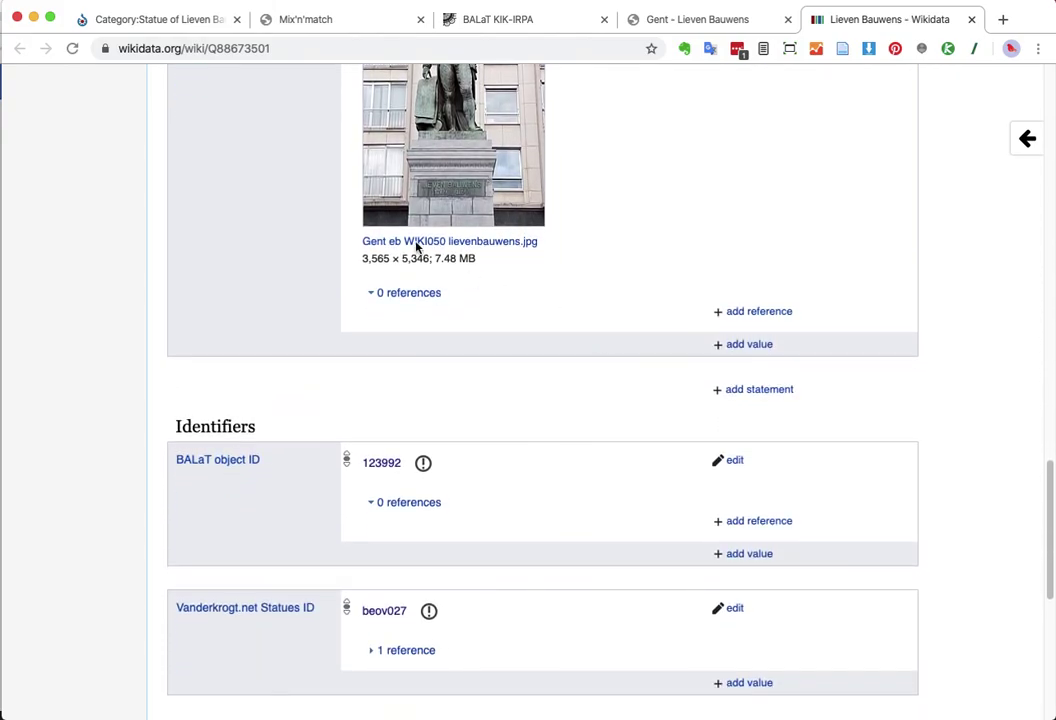
scroll(636, 342, down, 1)
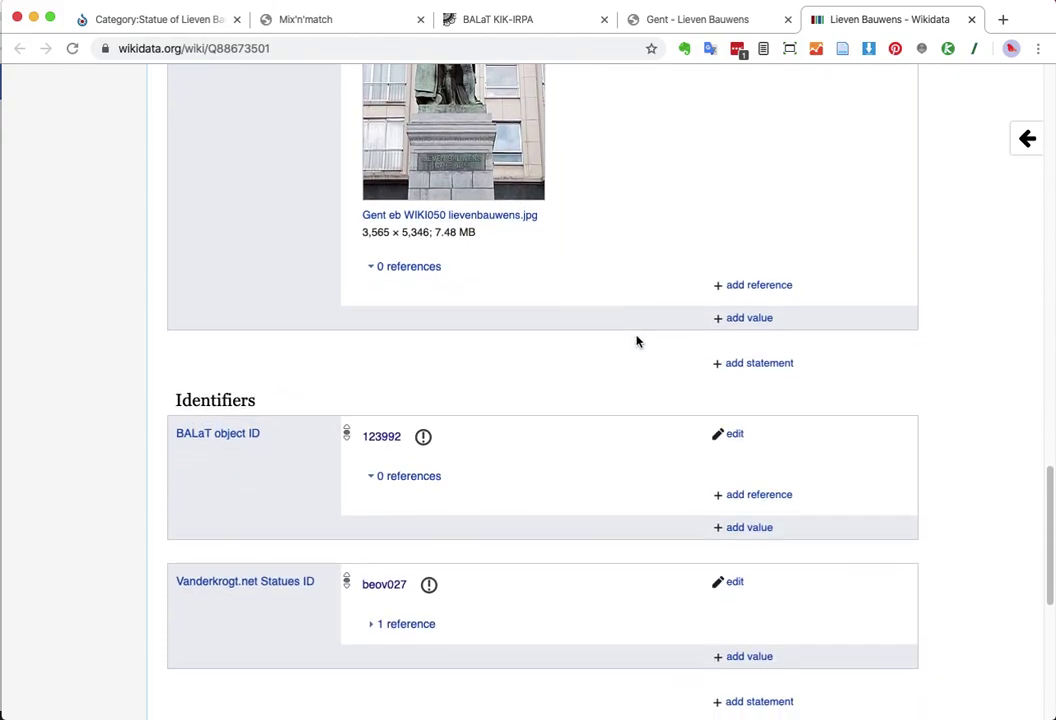
click(759, 364)
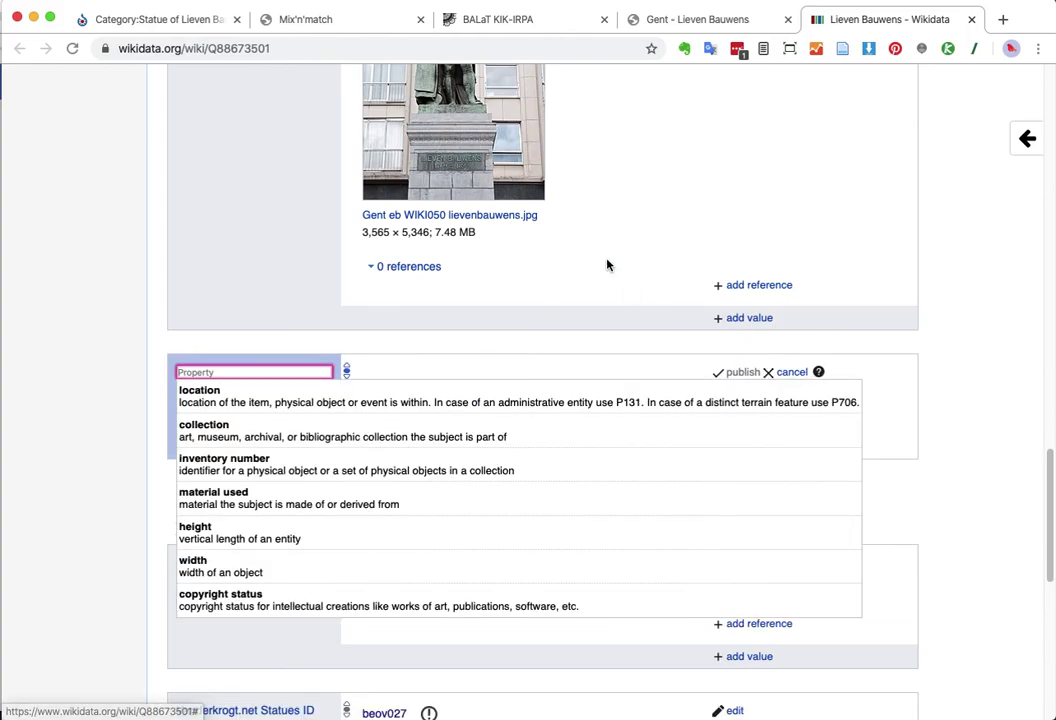
scroll(607, 264, down, 2)
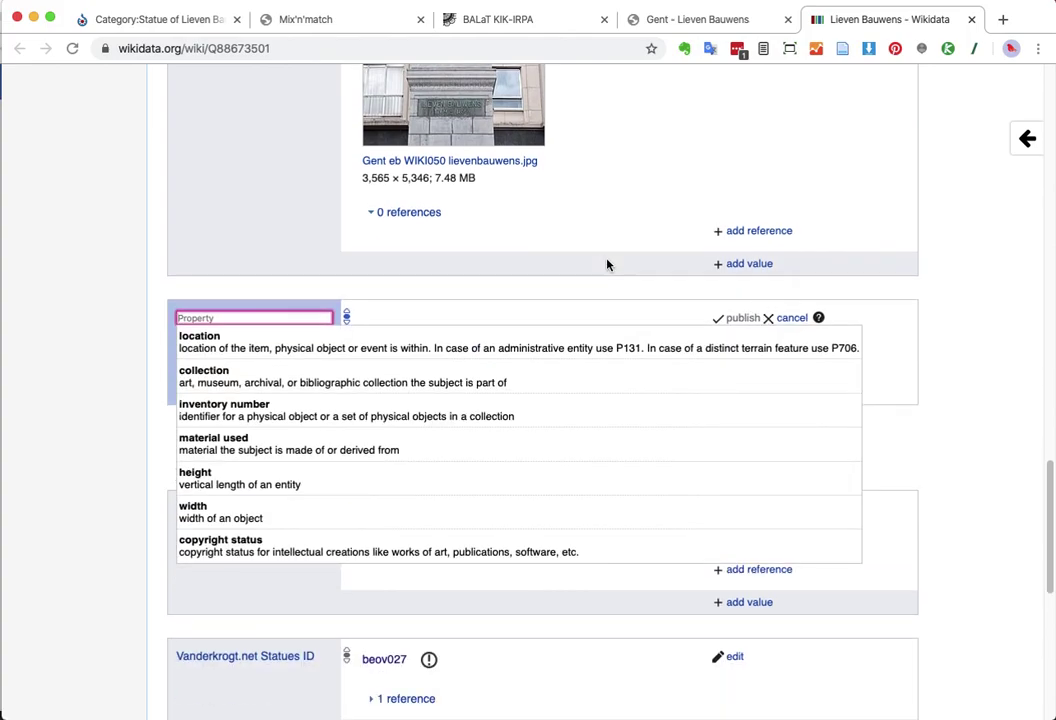
click(398, 443)
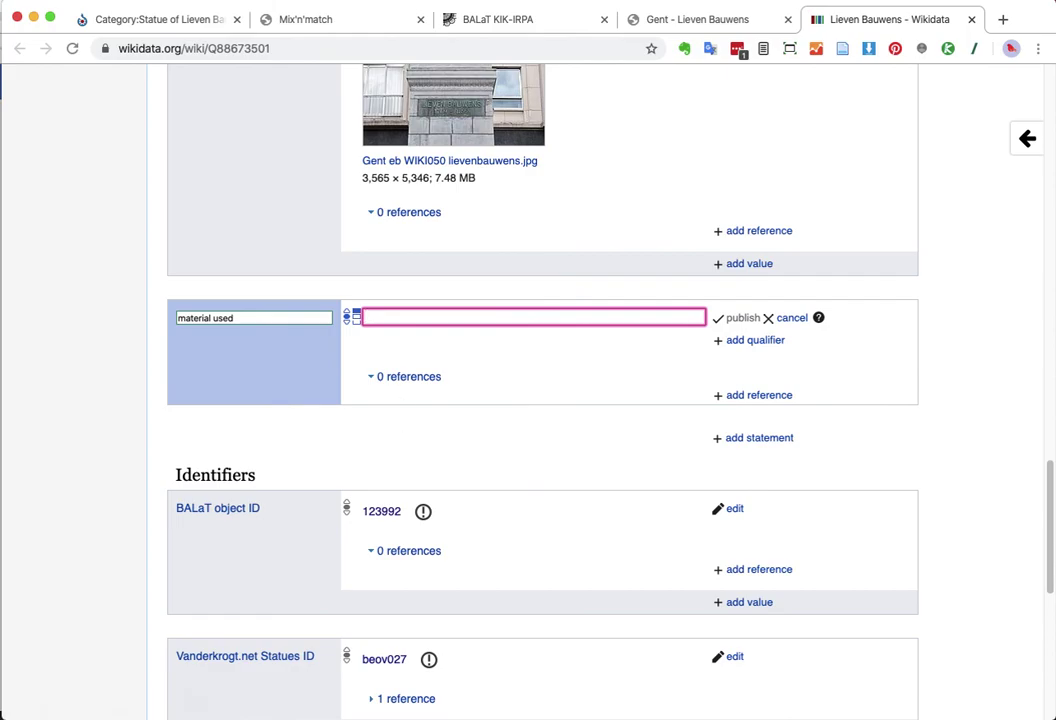
- Check the material on the BALaT object page, then set the "material used" value to bronze and publish the statement
click(511, 21)
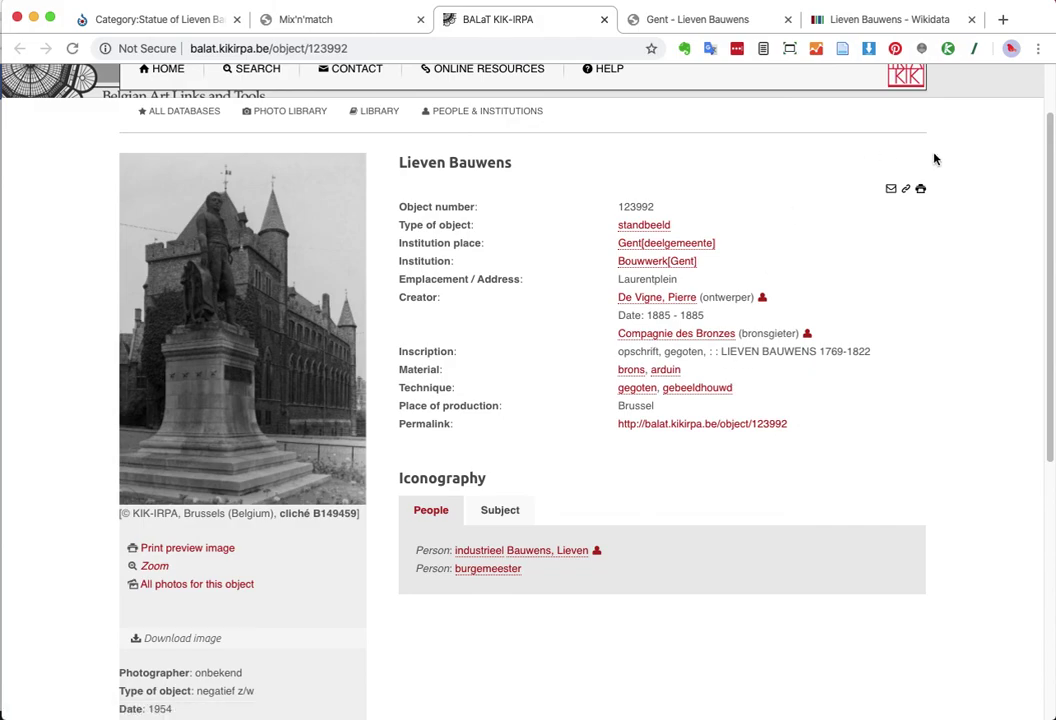
click(867, 19)
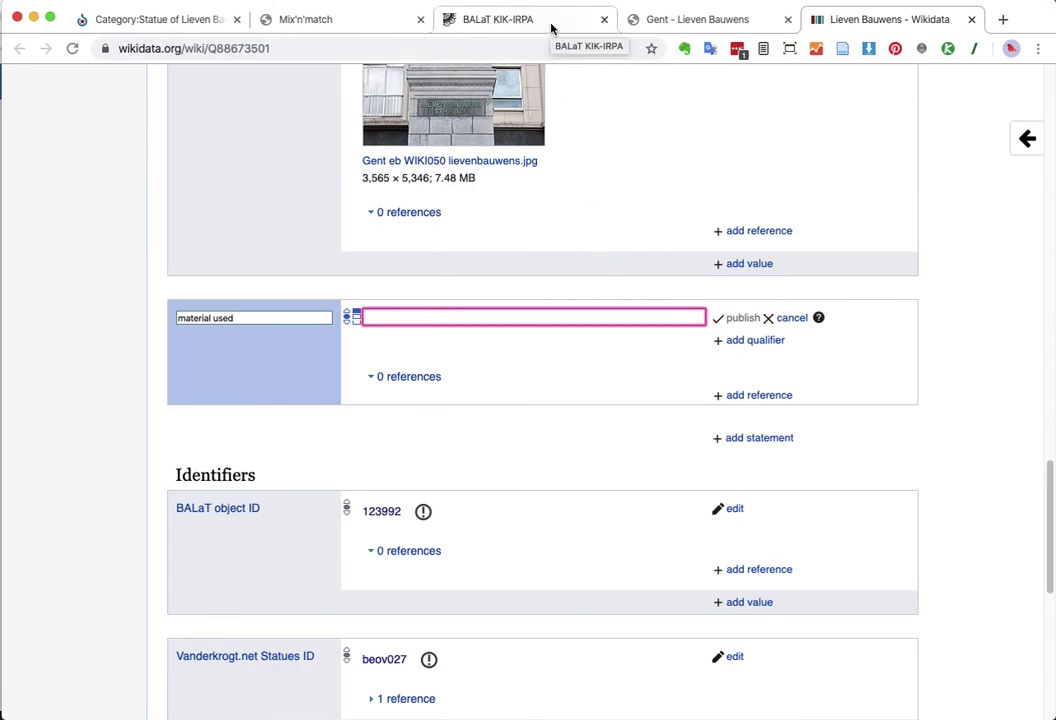
text(bronze)
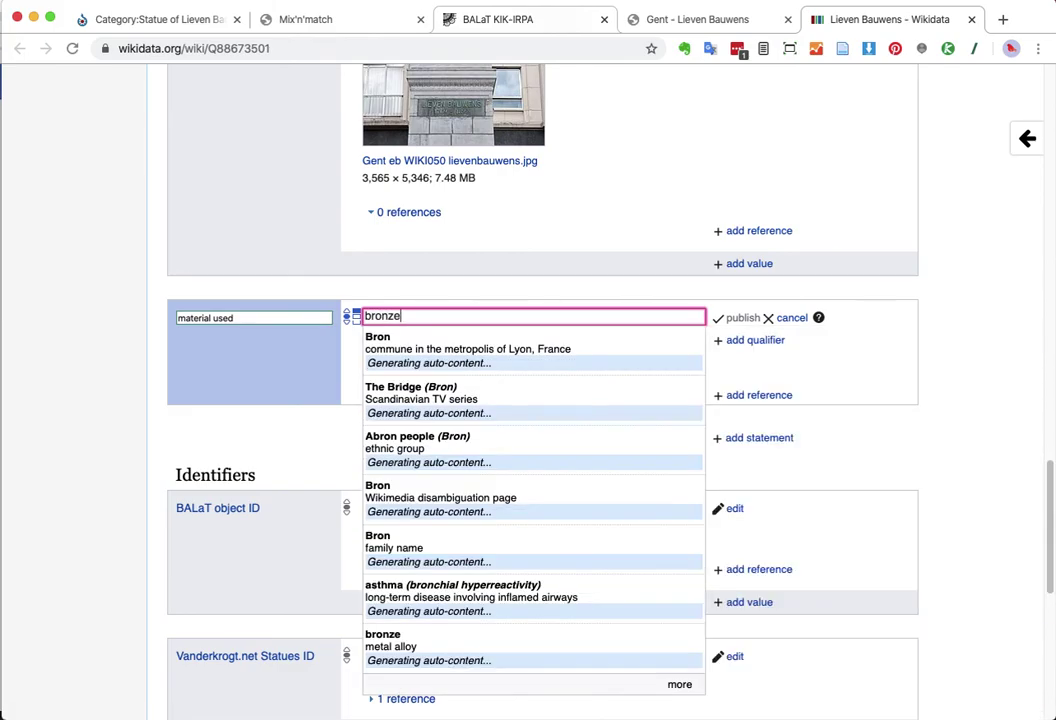
click(443, 346)
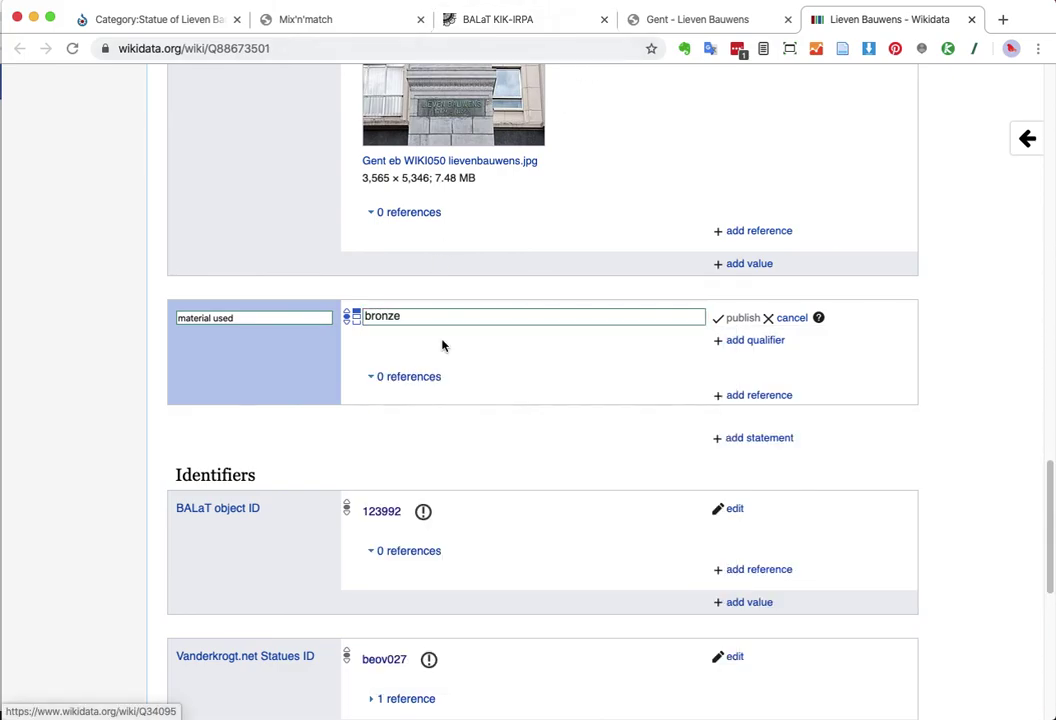
click(746, 317)
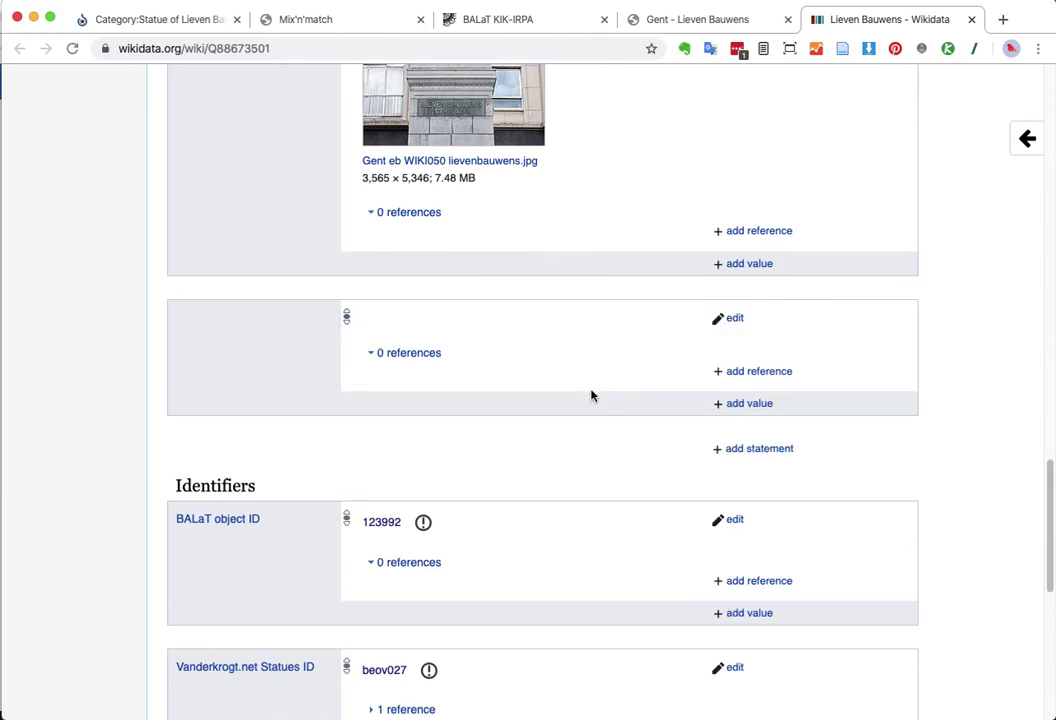
- Try to add "arduin" as a second value of the "material used" statement
click(749, 339)
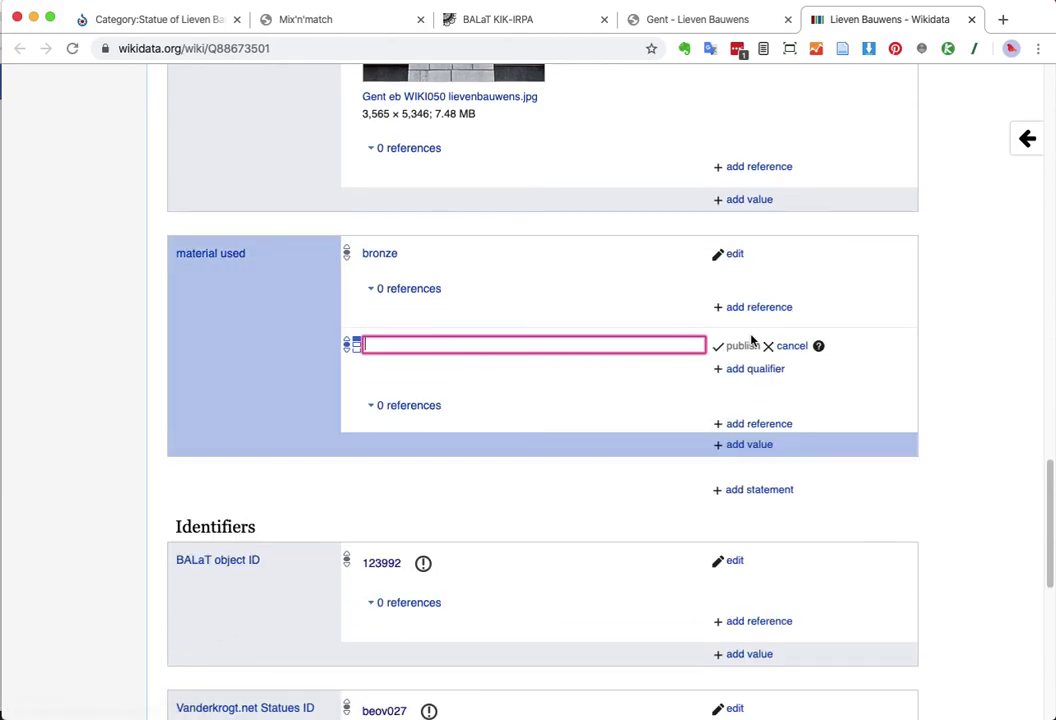
text(arduin)
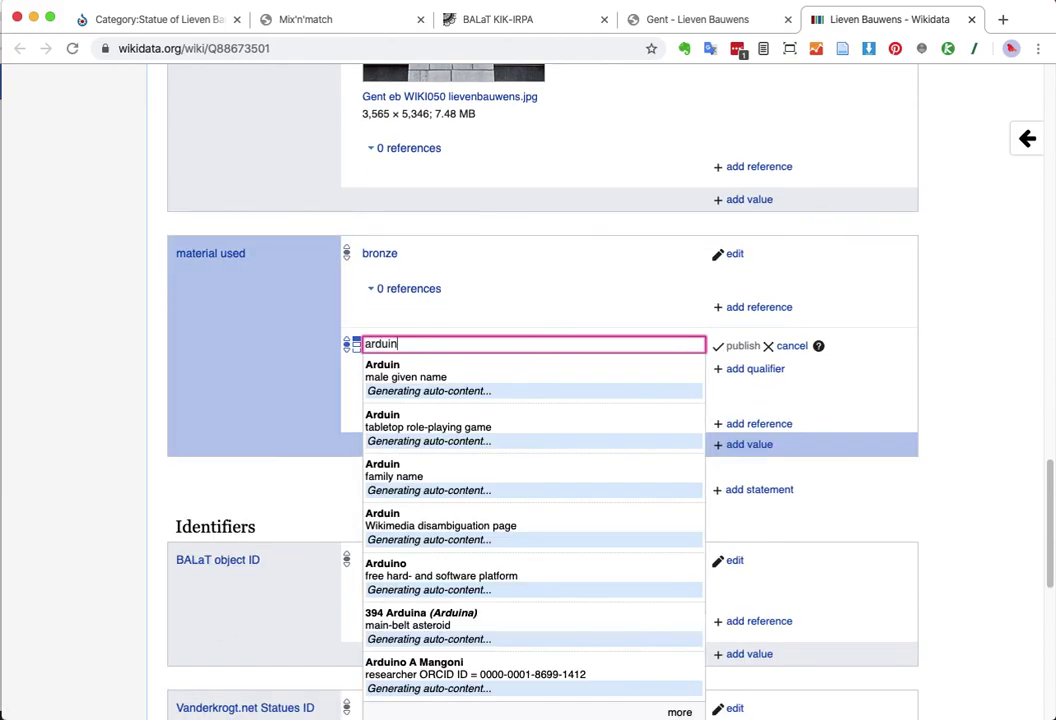
scroll(620, 280, down, 1)
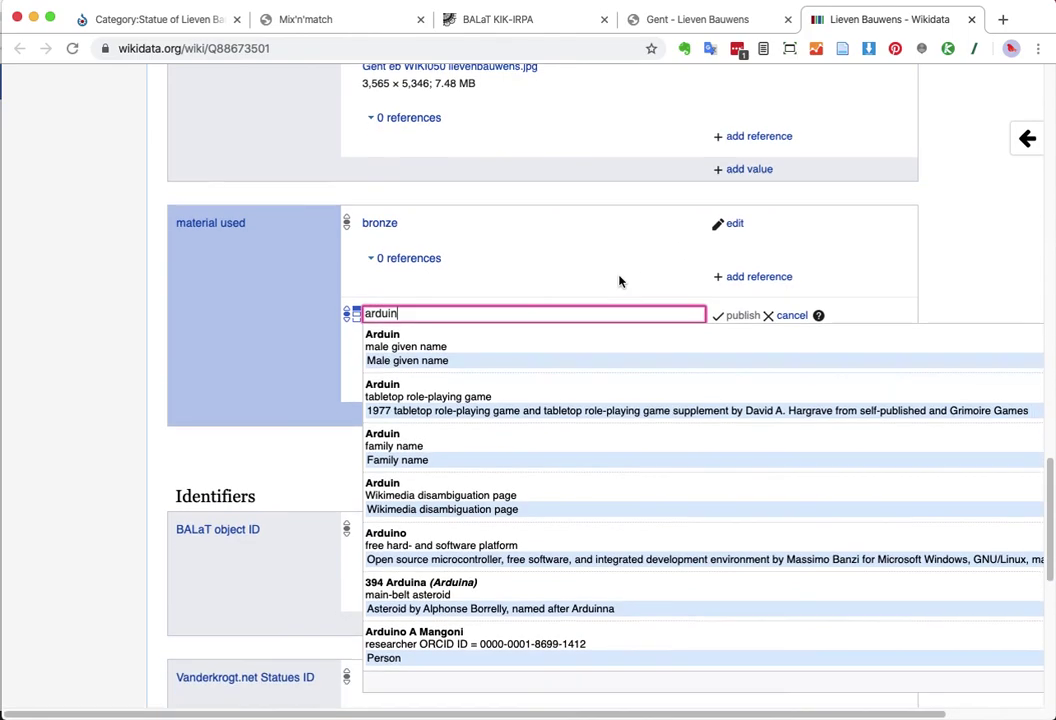
scroll(620, 281, down, 1)
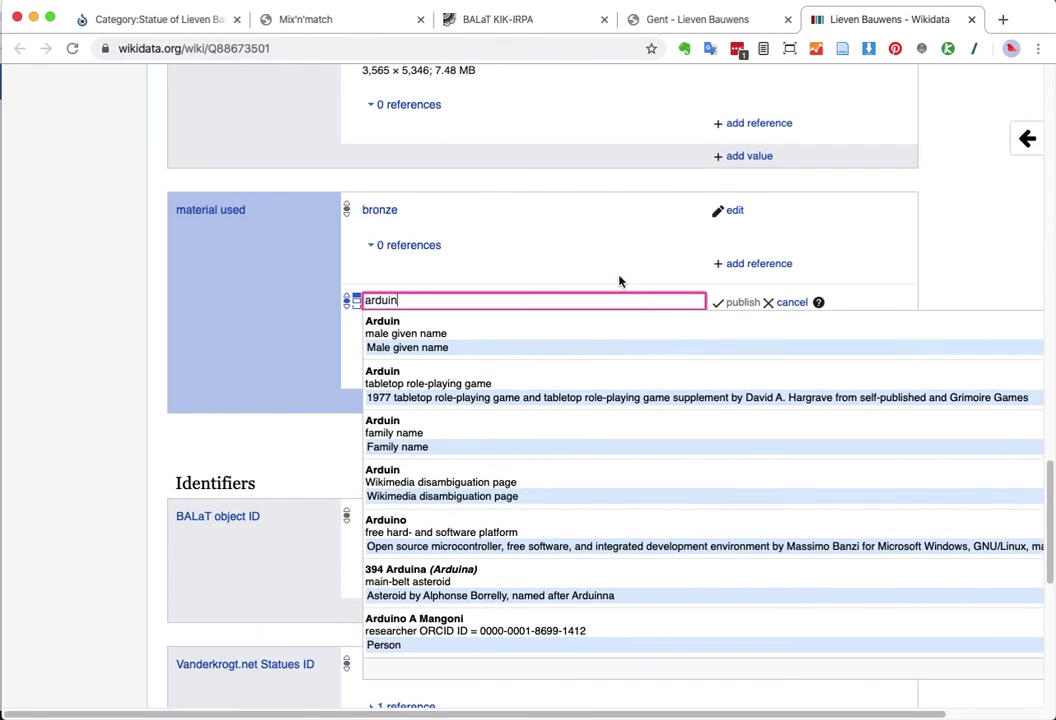
click(792, 300)
- Add a statement below "material used" with the property "genre" and the value "public art", and publish it
scroll(573, 312, down, 2)
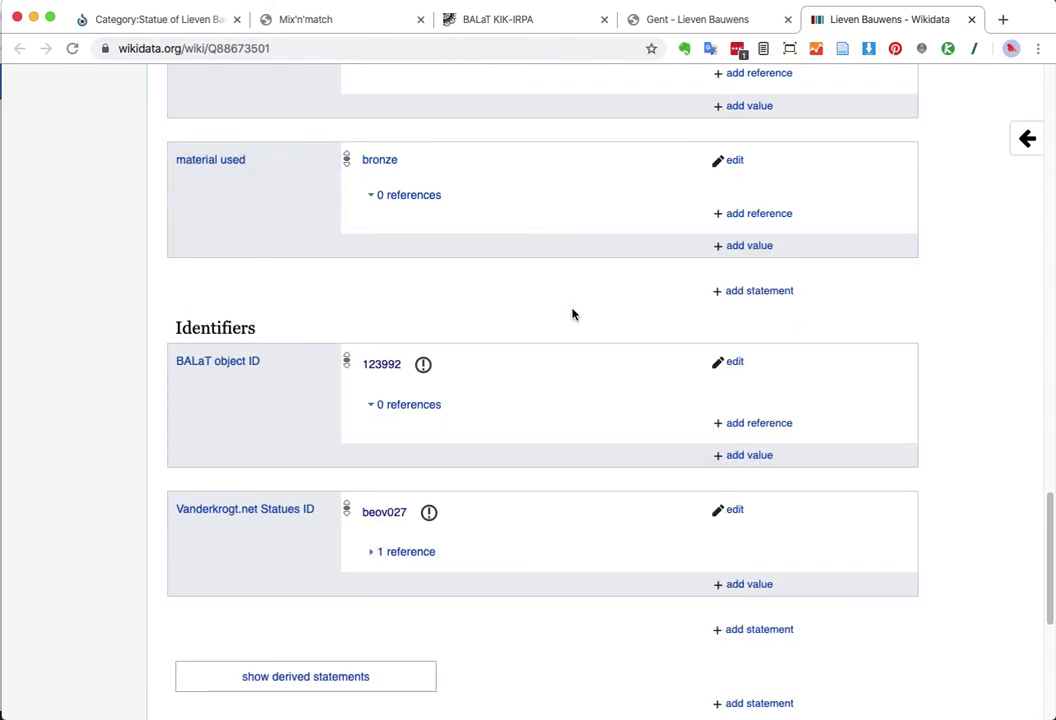
click(770, 290)
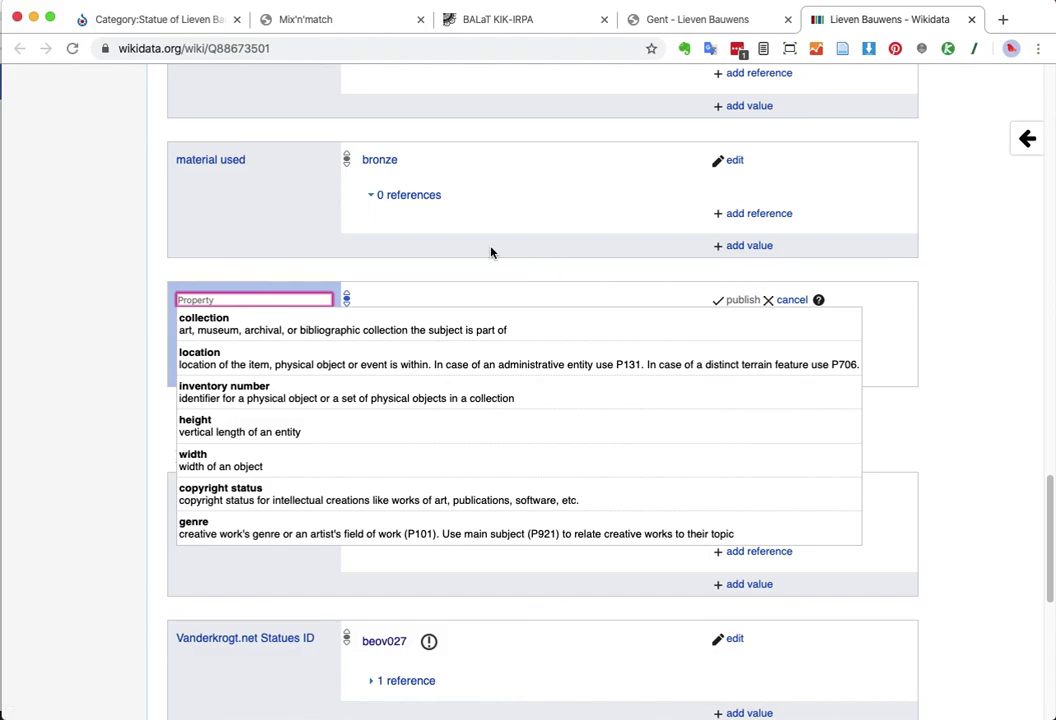
click(495, 533)
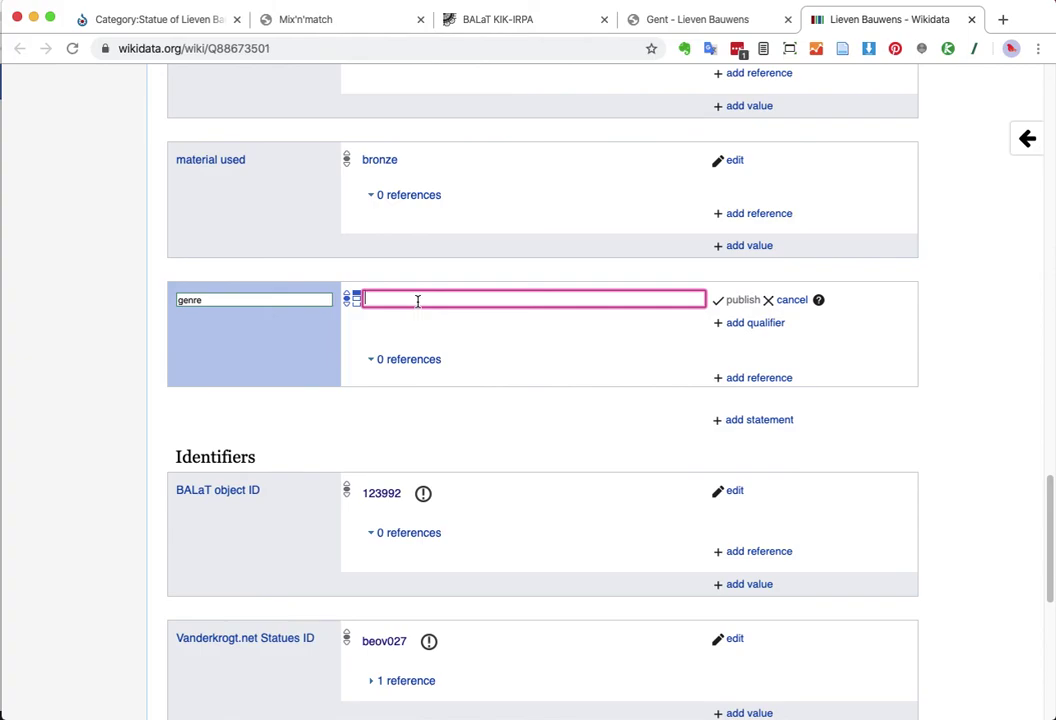
text(publ)
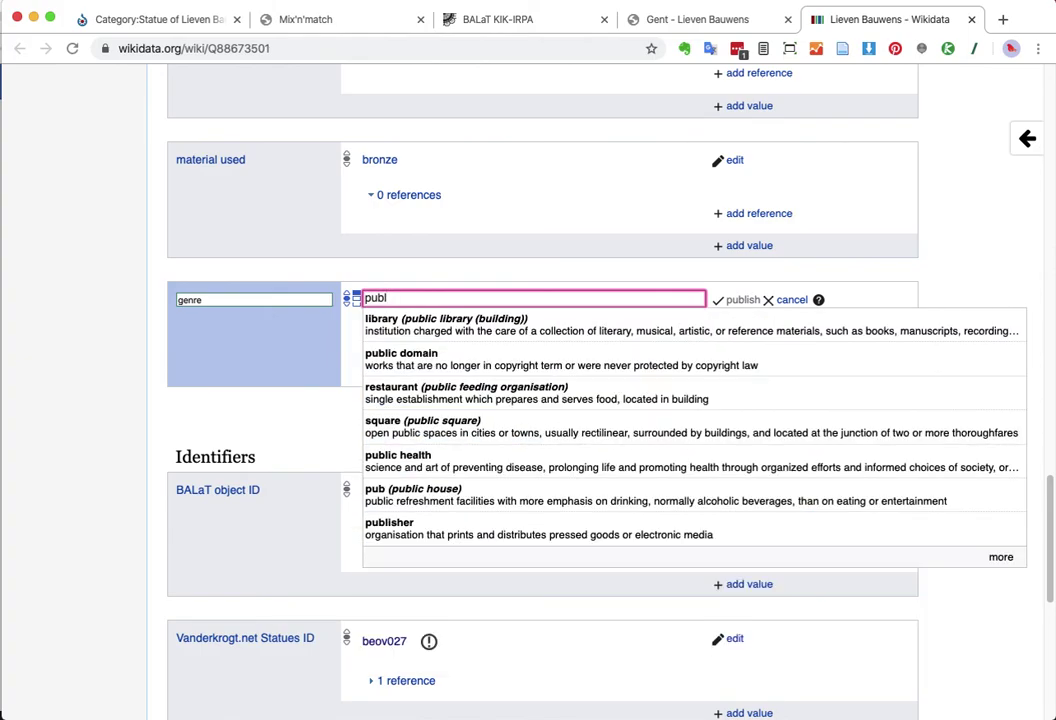
text(ic)
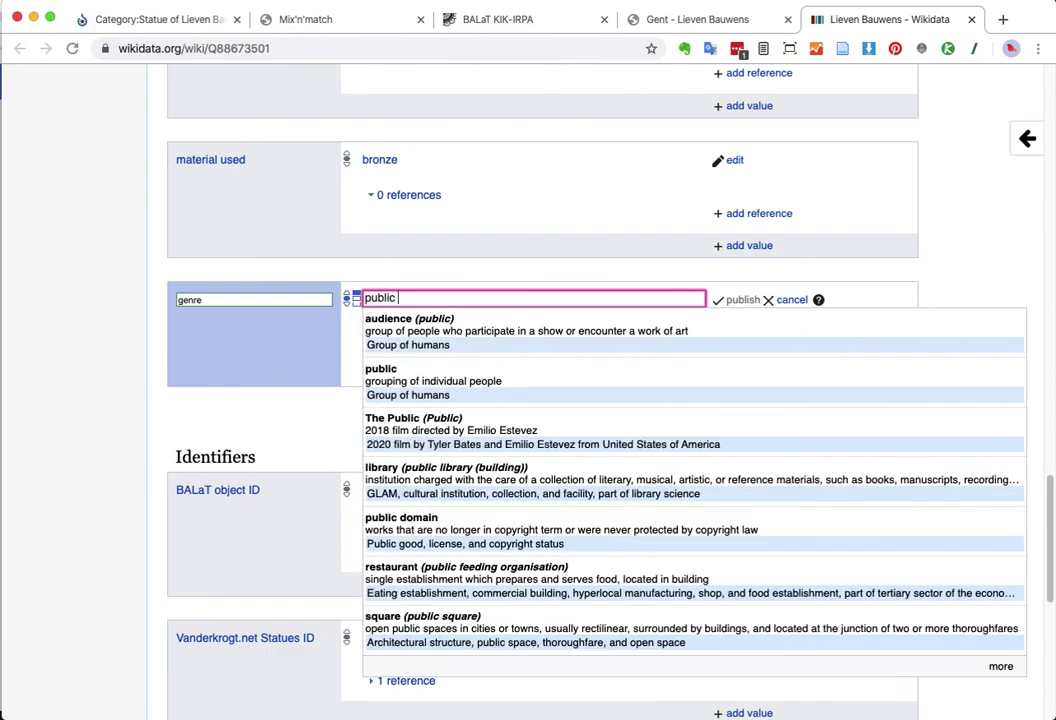
text( ar)
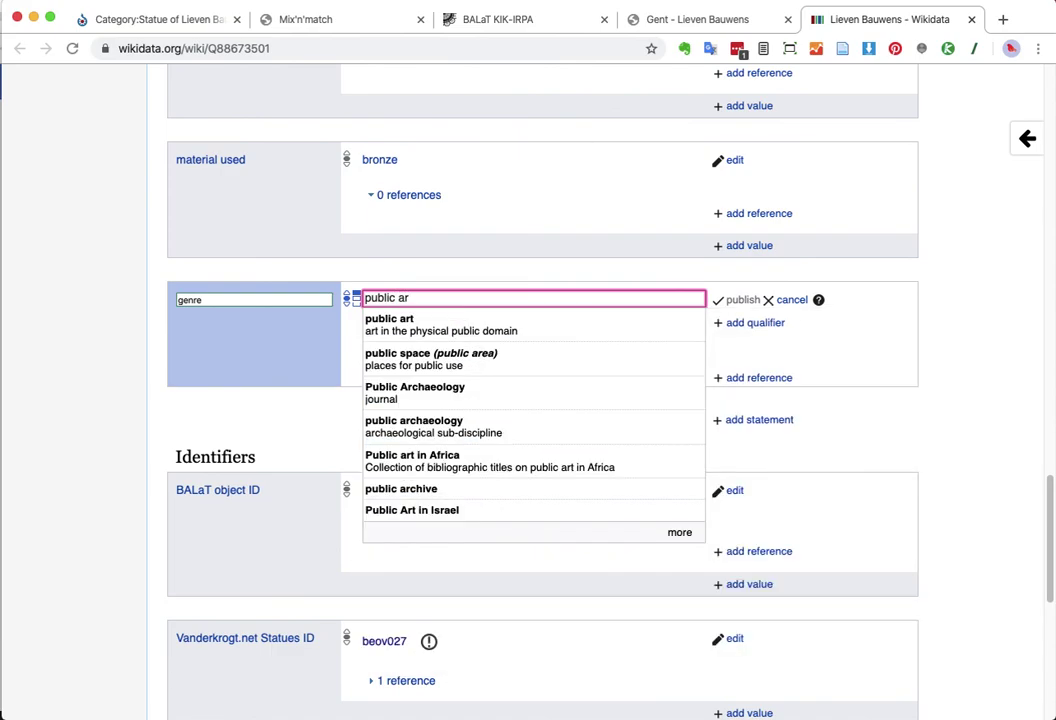
click(483, 322)
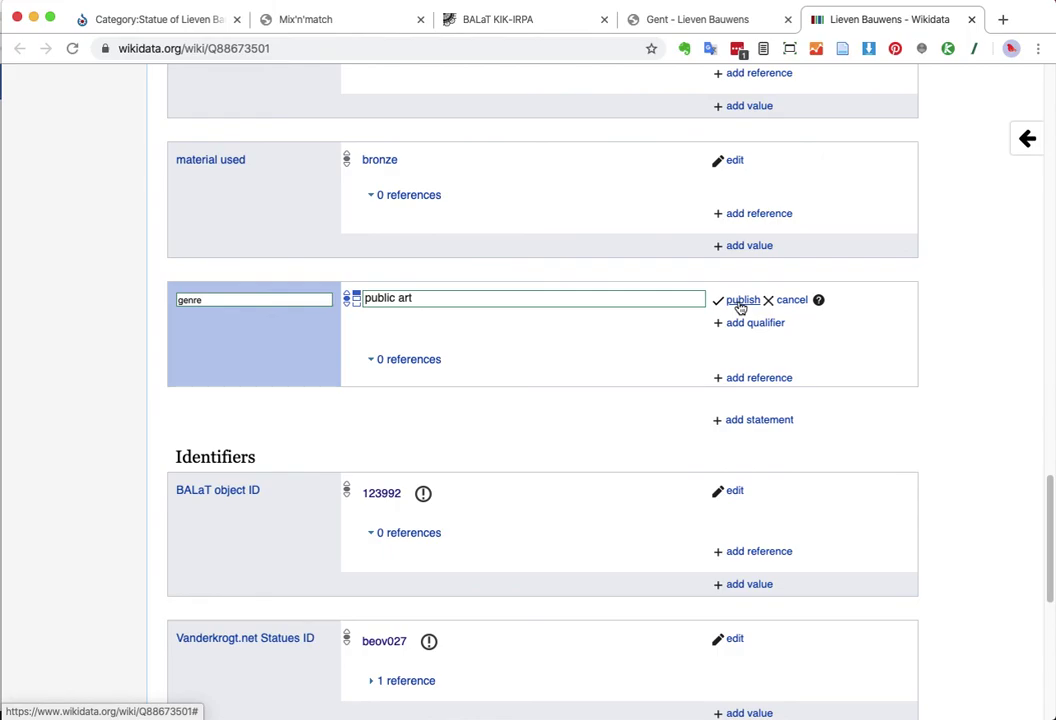
click(742, 303)
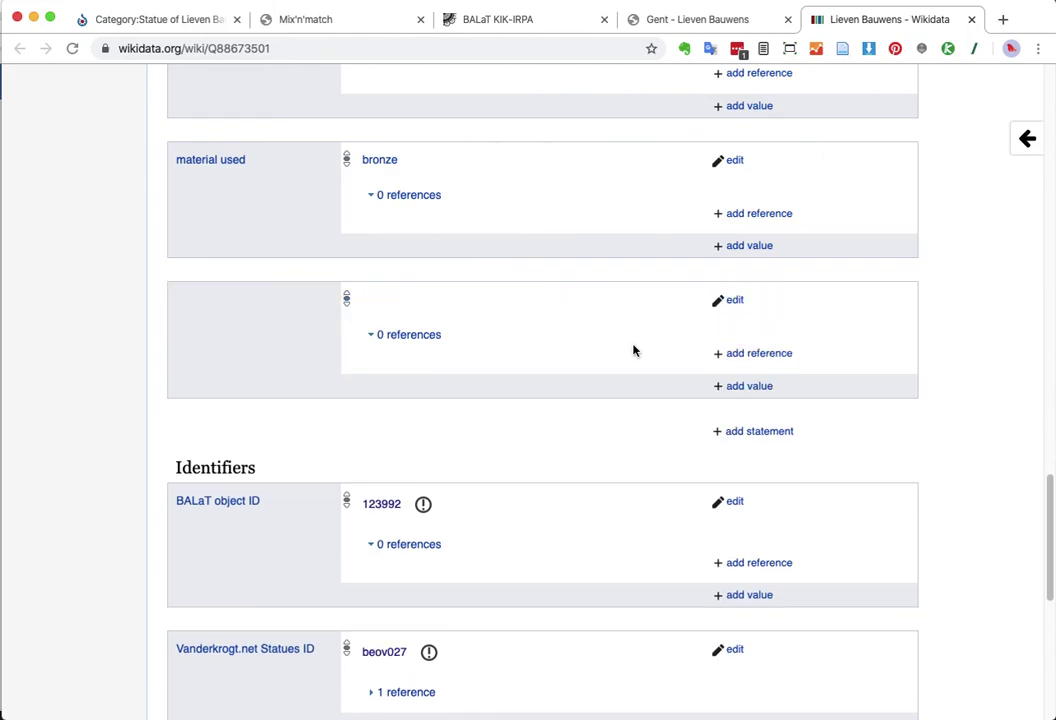
- Start a new statement below "genre" and check the iconography of the statue on the BALaT object page
scroll(633, 350, down, 2)
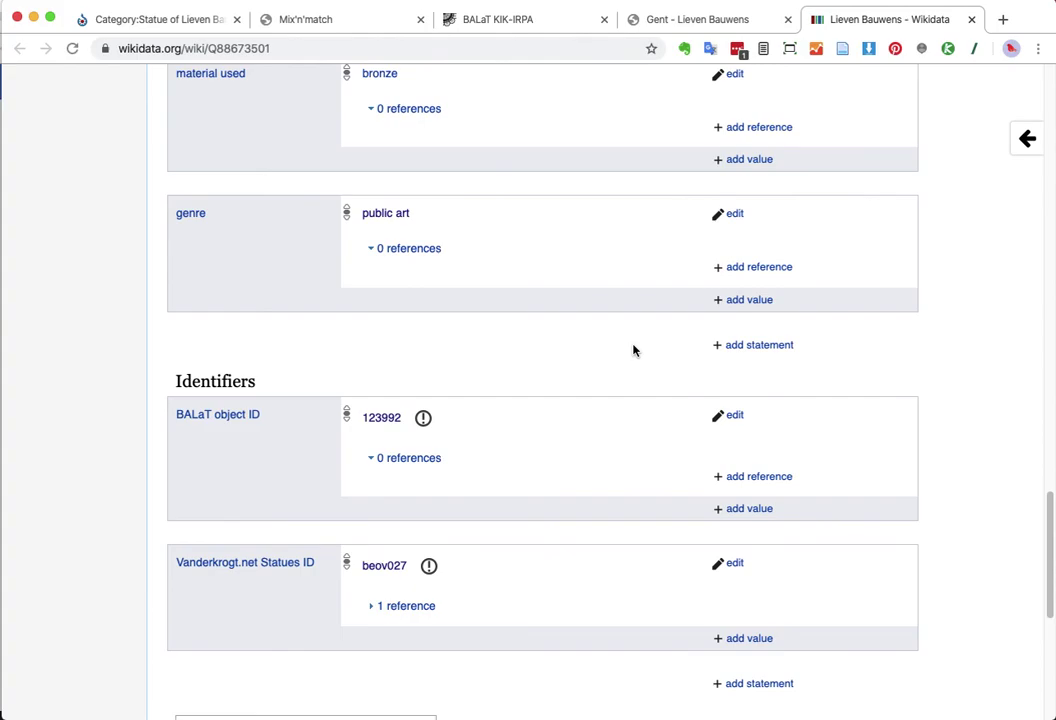
scroll(633, 350, down, 1)
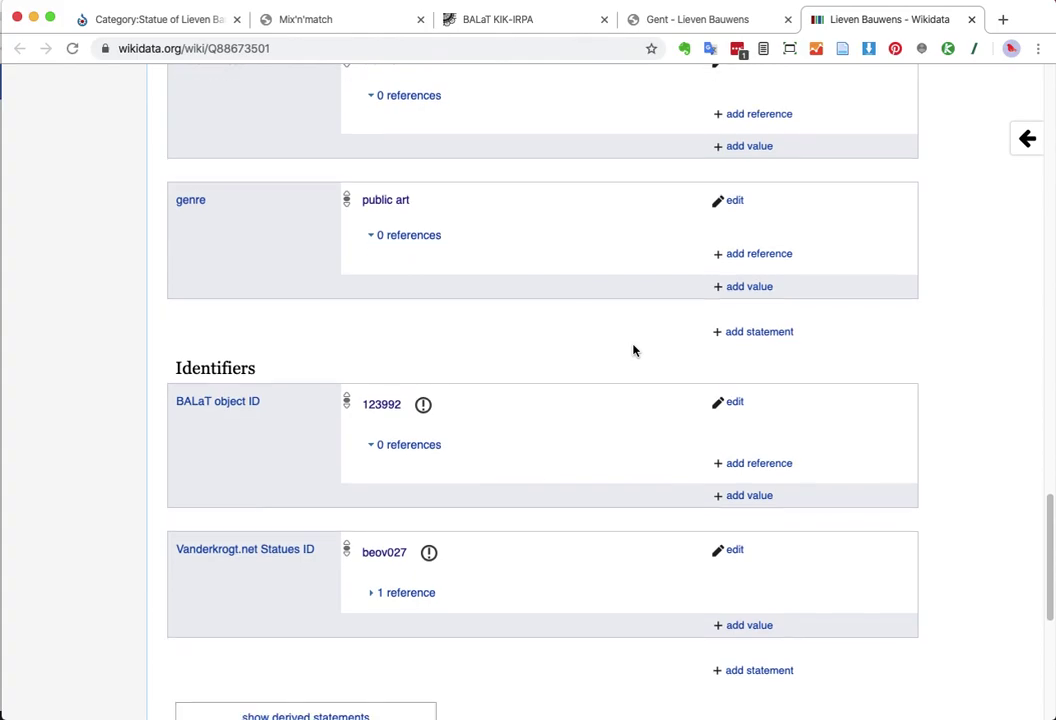
scroll(633, 350, down, 3)
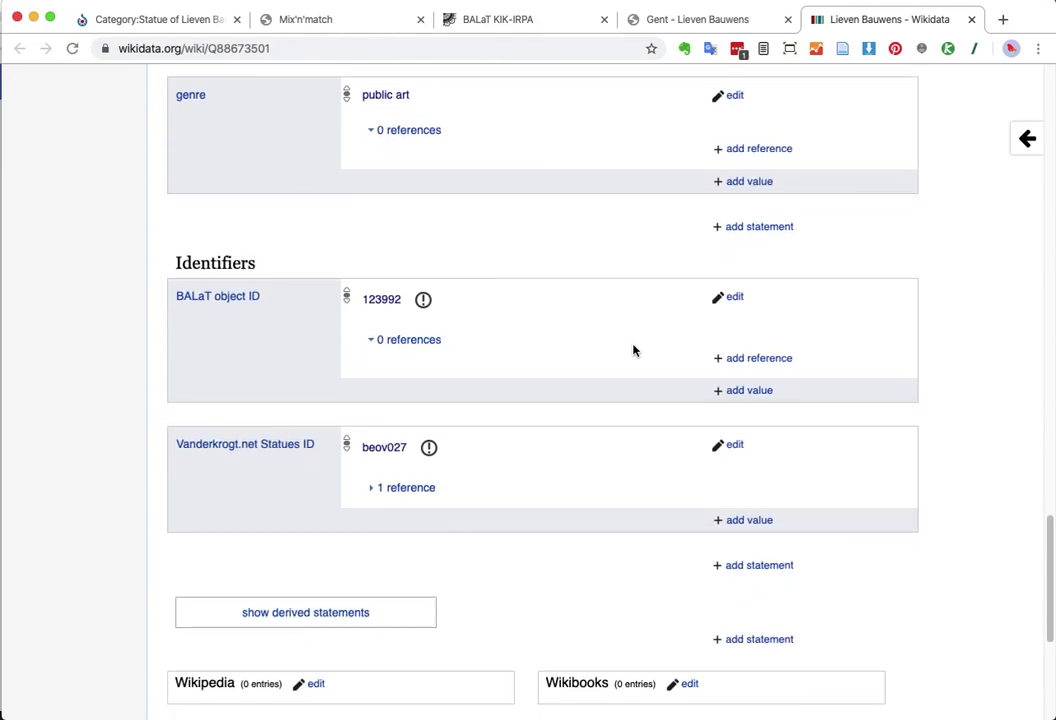
scroll(663, 243, up, 1)
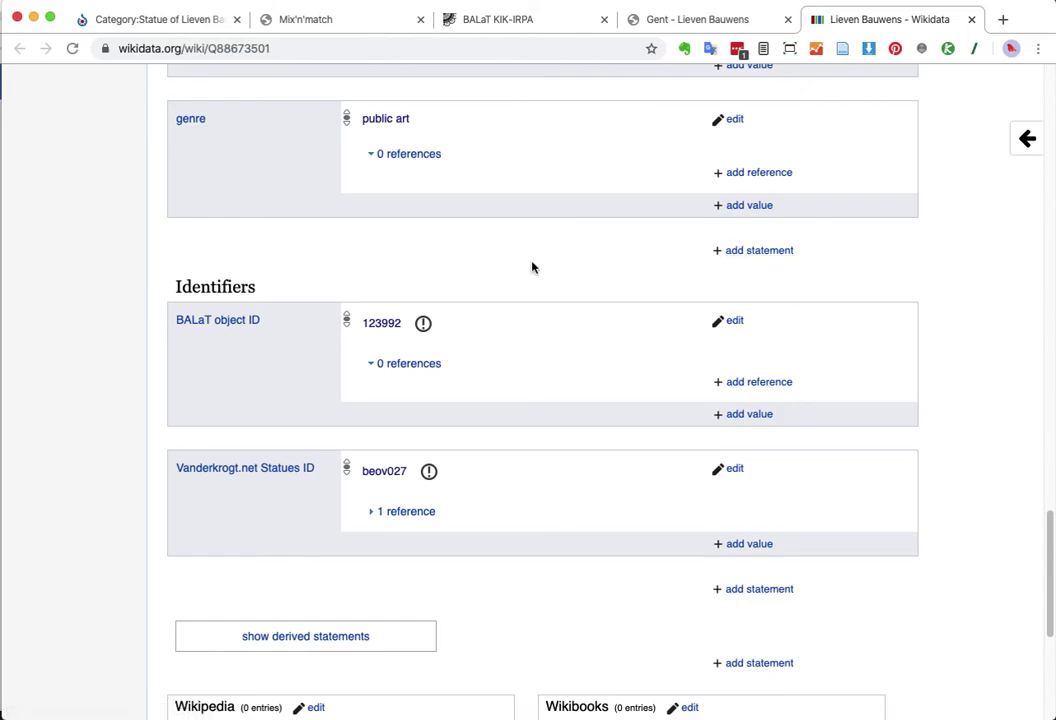
scroll(532, 267, down, 1)
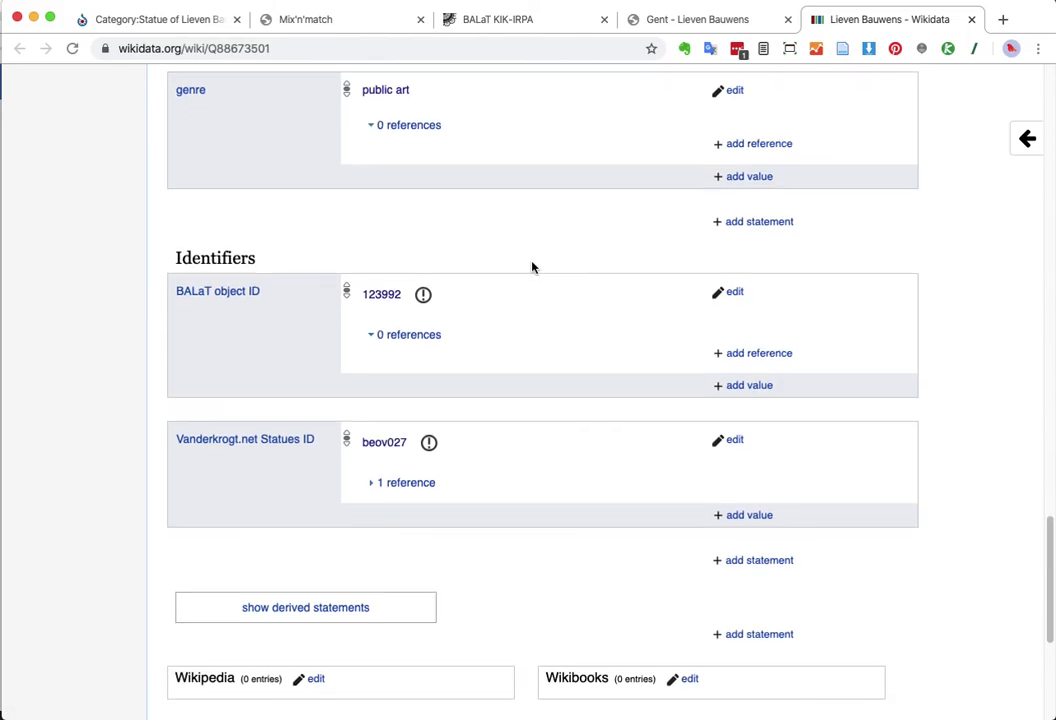
click(769, 223)
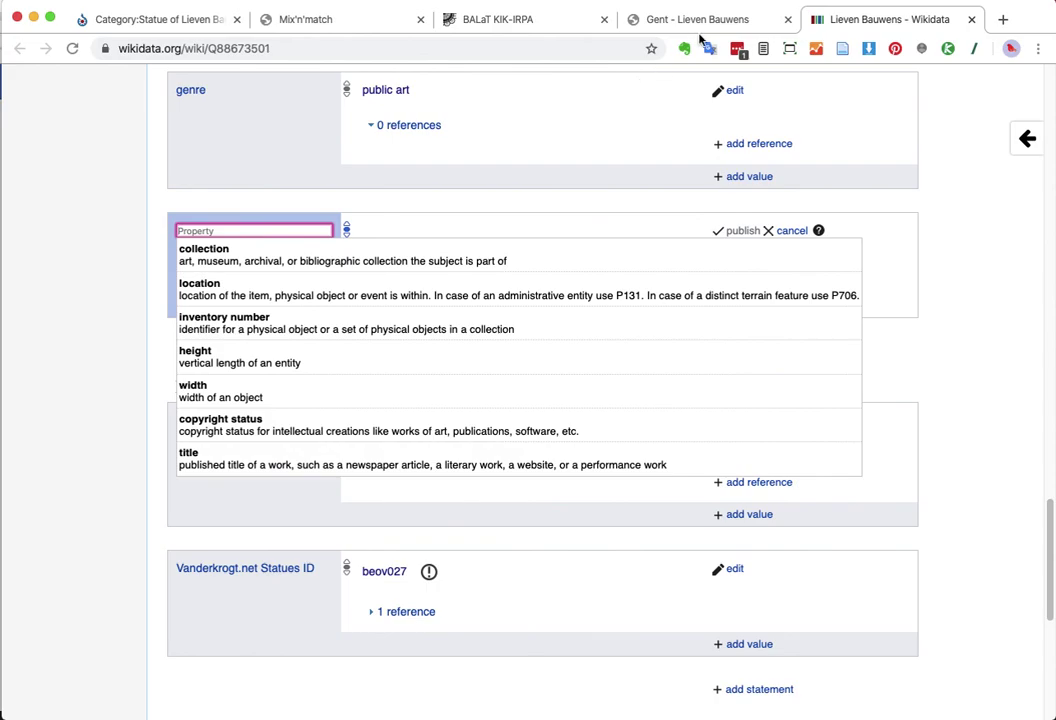
click(478, 24)
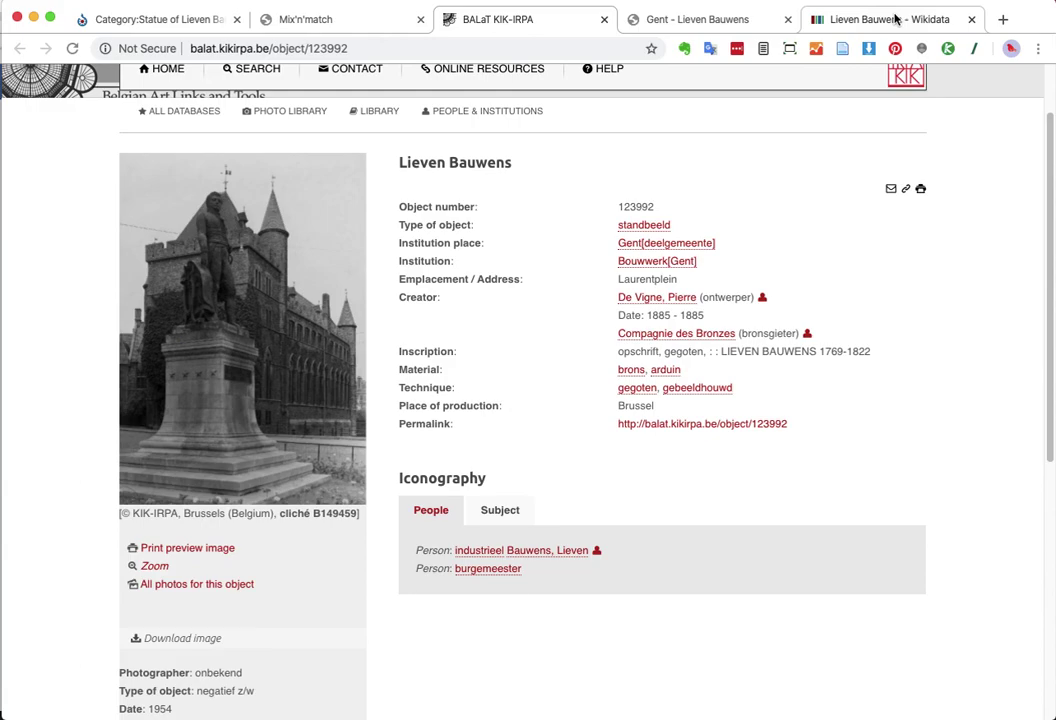
click(895, 19)
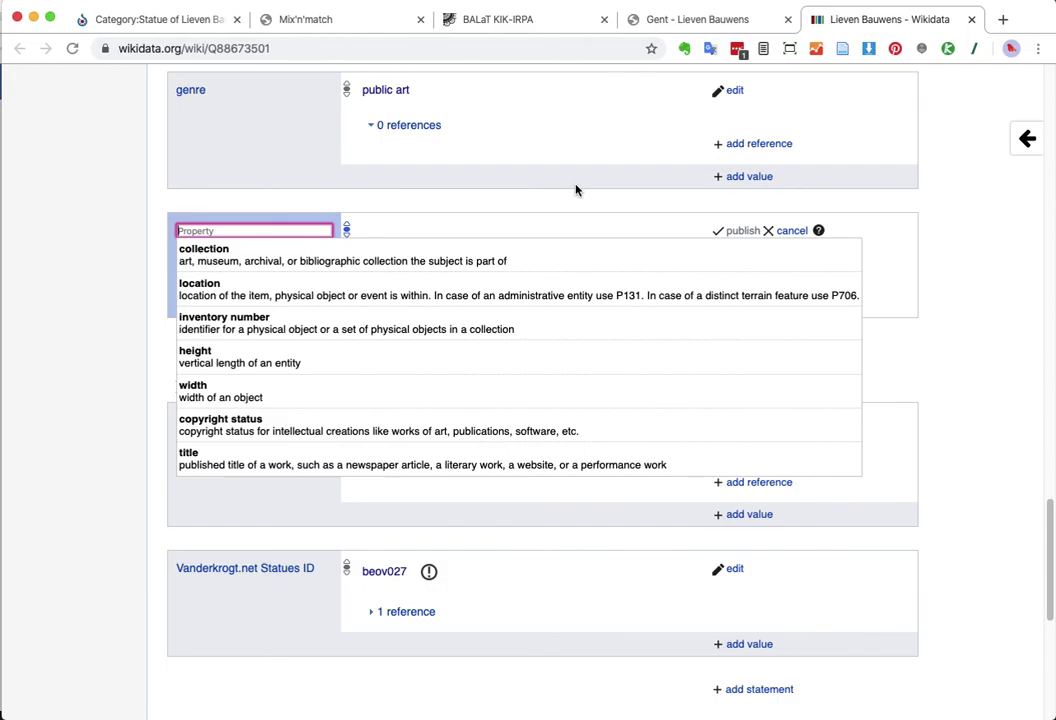
click(528, 19)
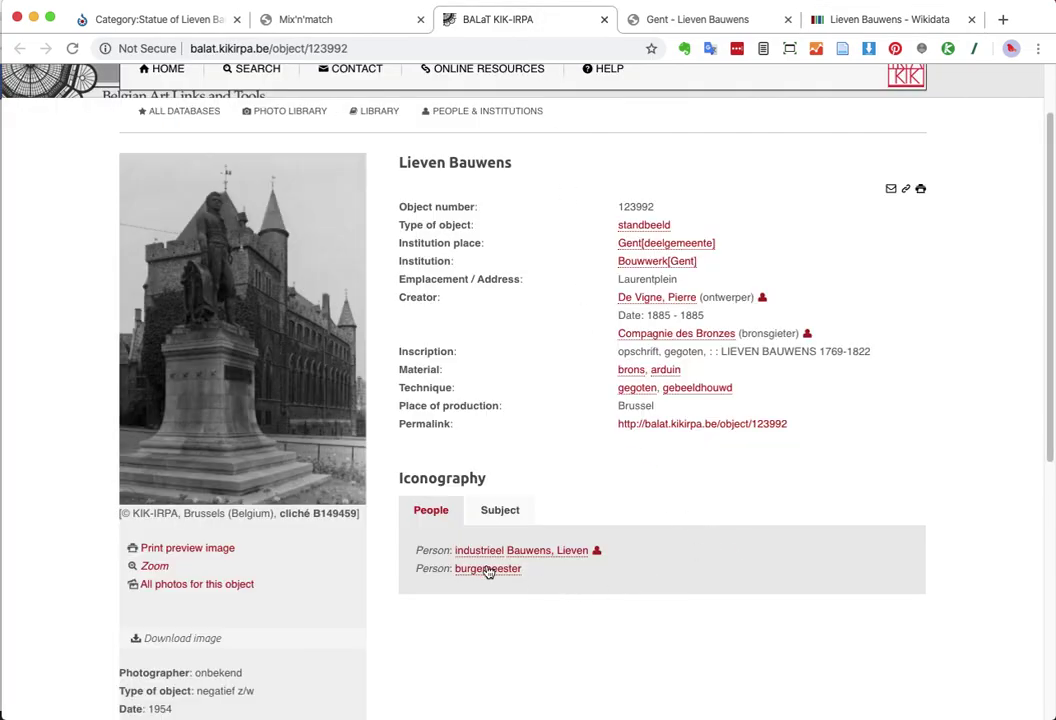
click(876, 22)
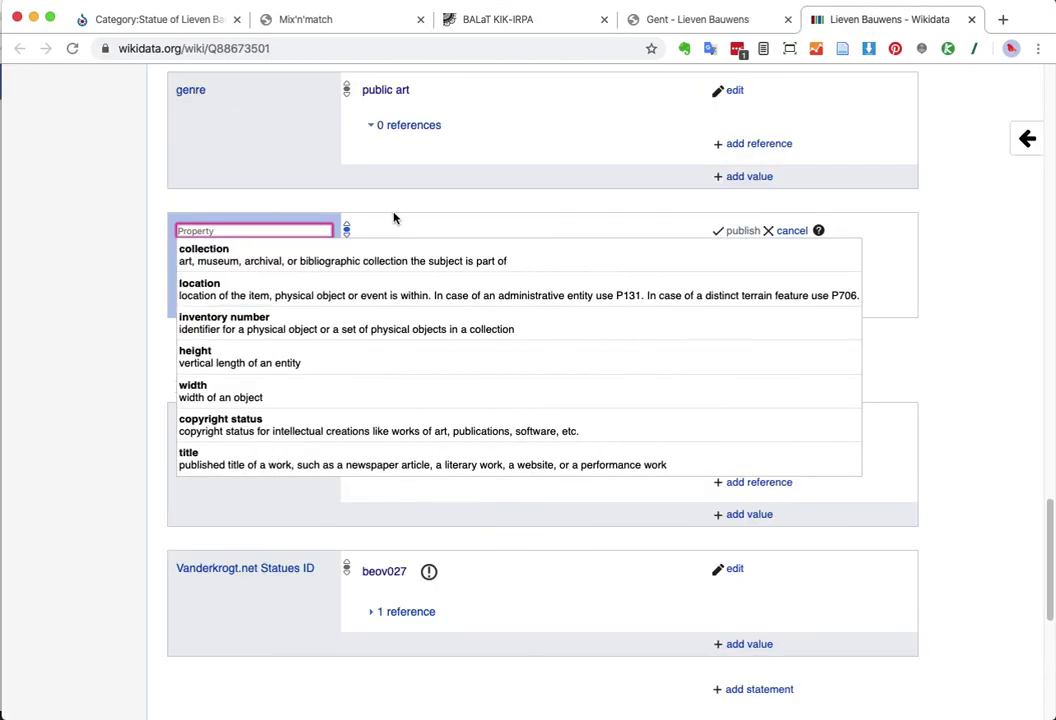
- Give the new statement the property "depicts" with the engineer and entrepreneur Lieven Bauwens as its value, and publish it
text(depicts)
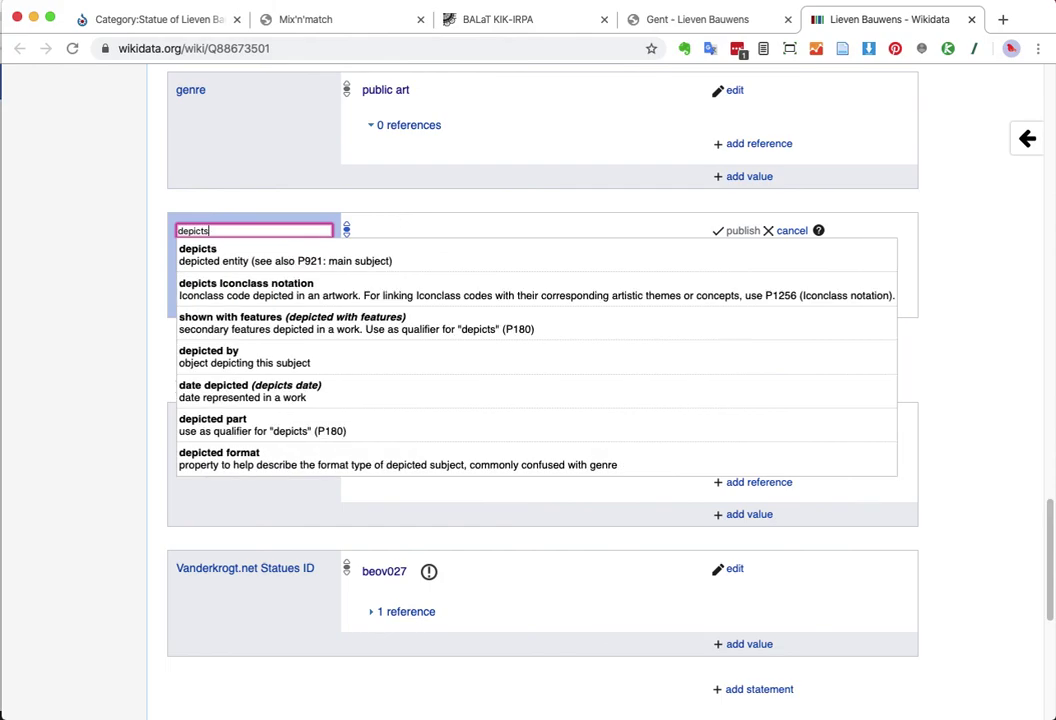
click(262, 258)
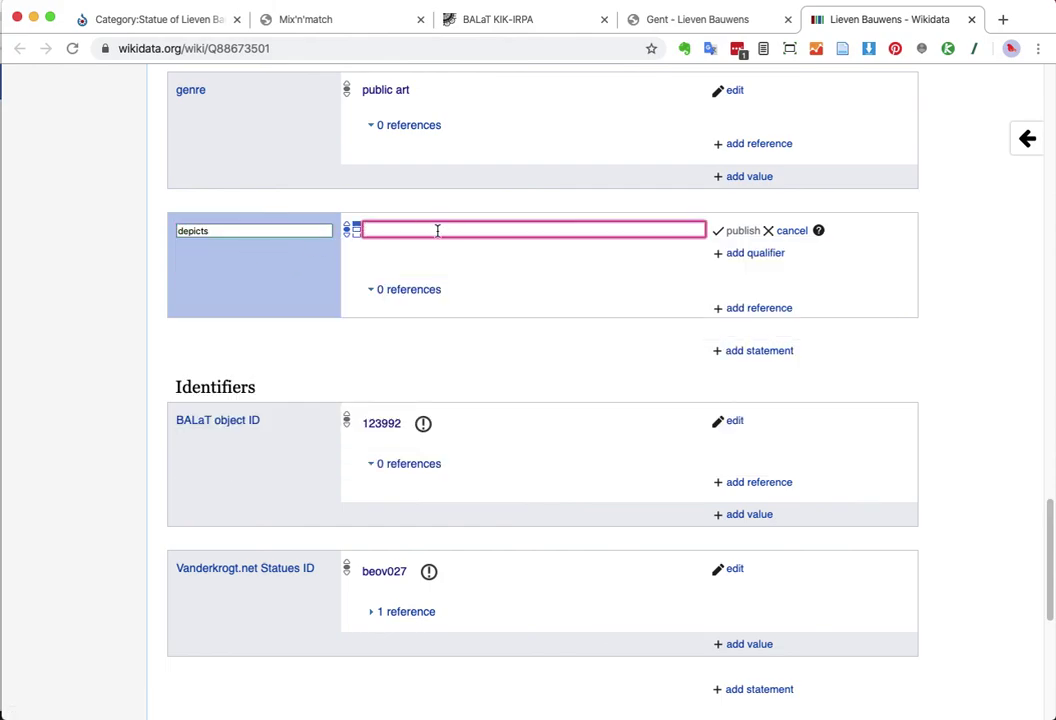
text(lieven bauwens)
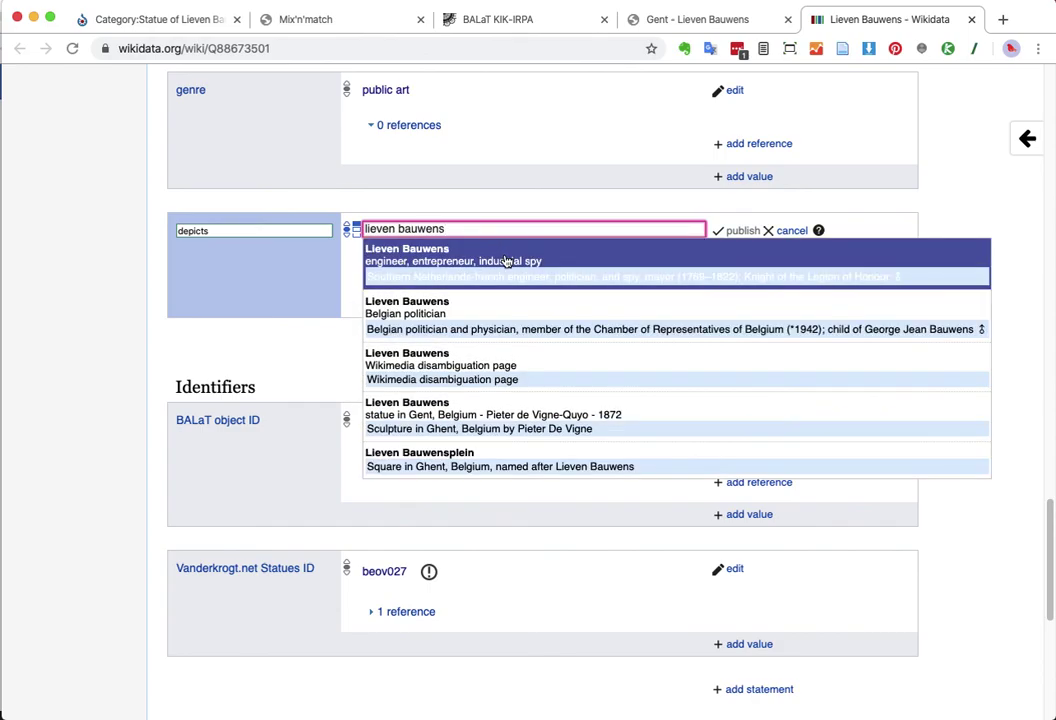
click(506, 259)
click(740, 233)
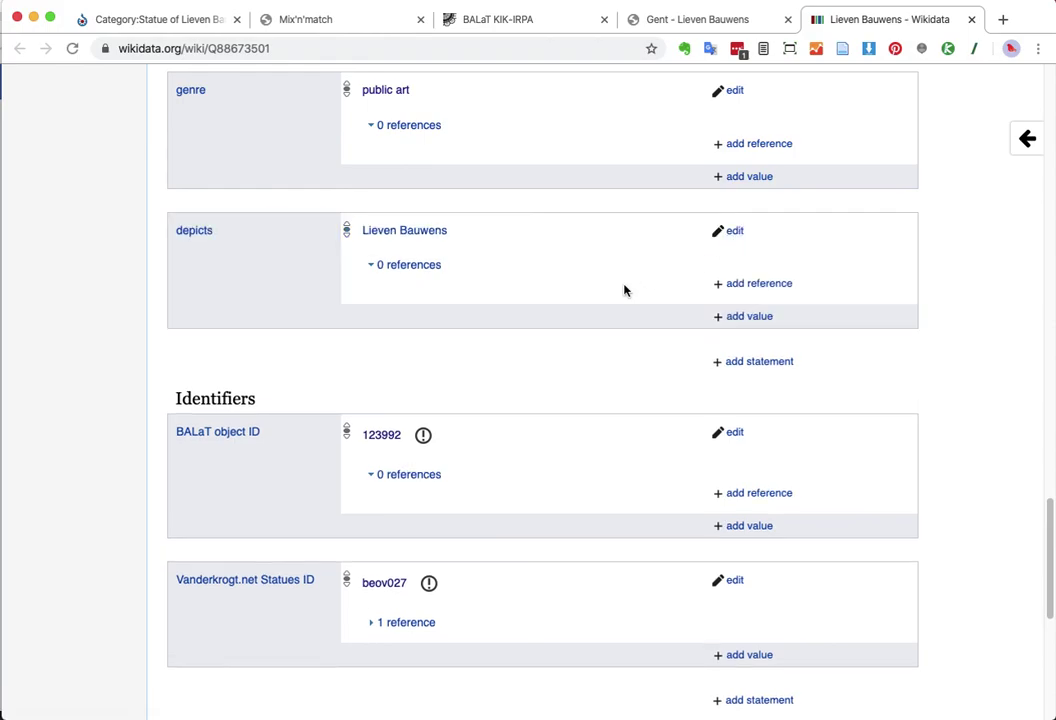
- Review the item's published statements, its Mix'n'match entries and its label and description table
scroll(582, 304, down, 1)
scroll(582, 304, up, 6)
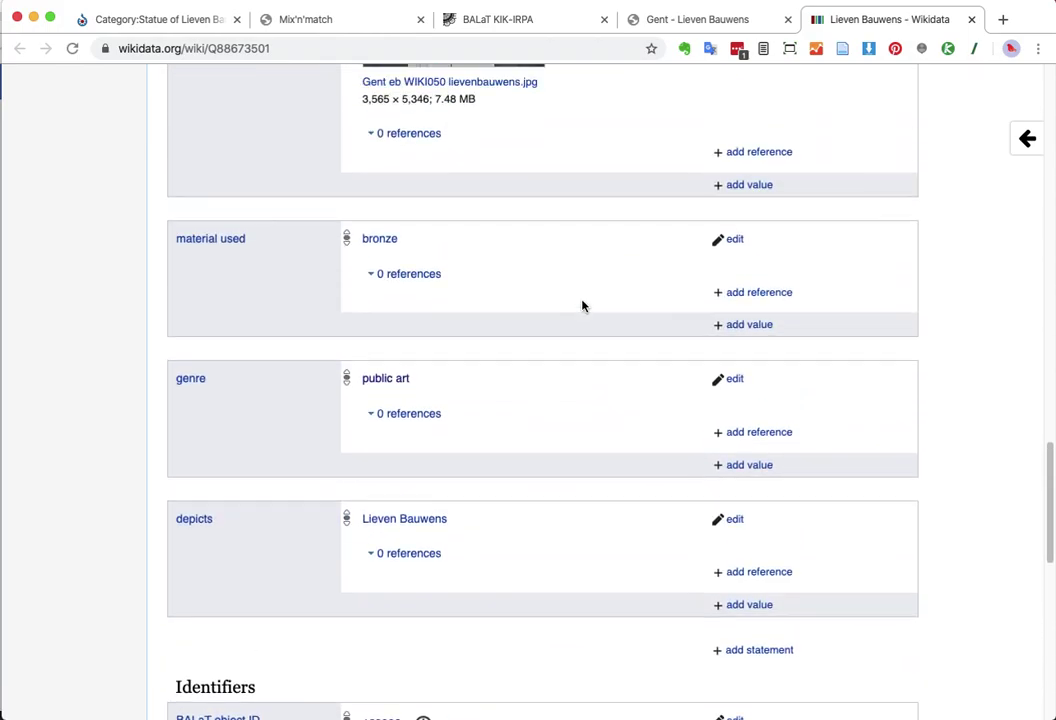
scroll(582, 306, up, 10)
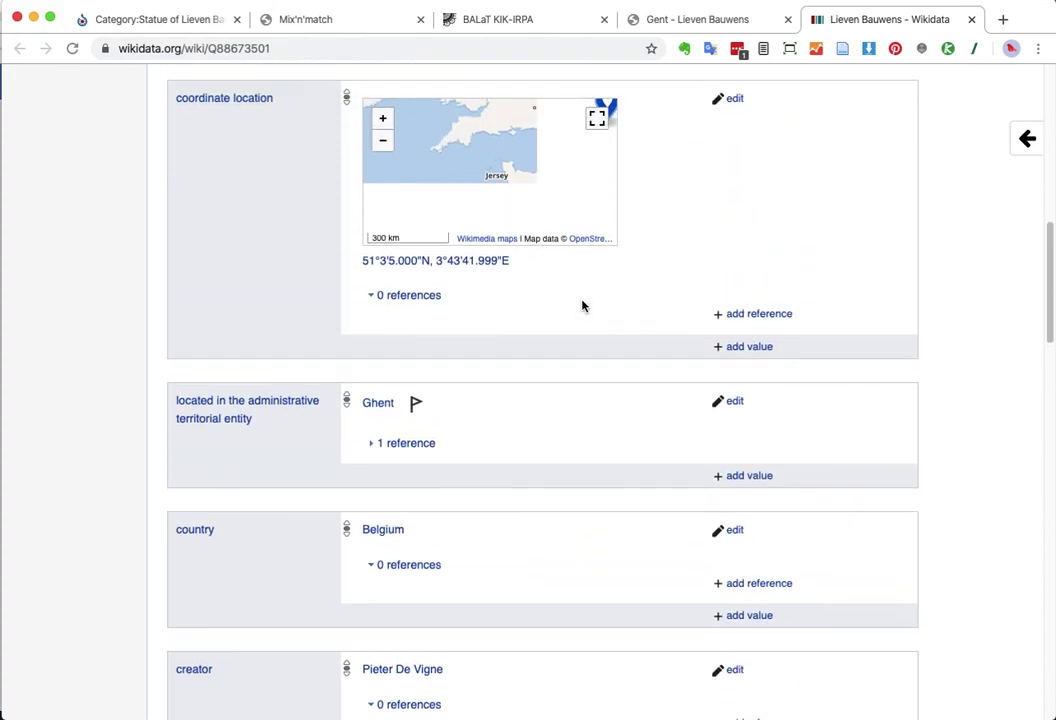
scroll(582, 306, up, 5)
scroll(582, 306, down, 1)
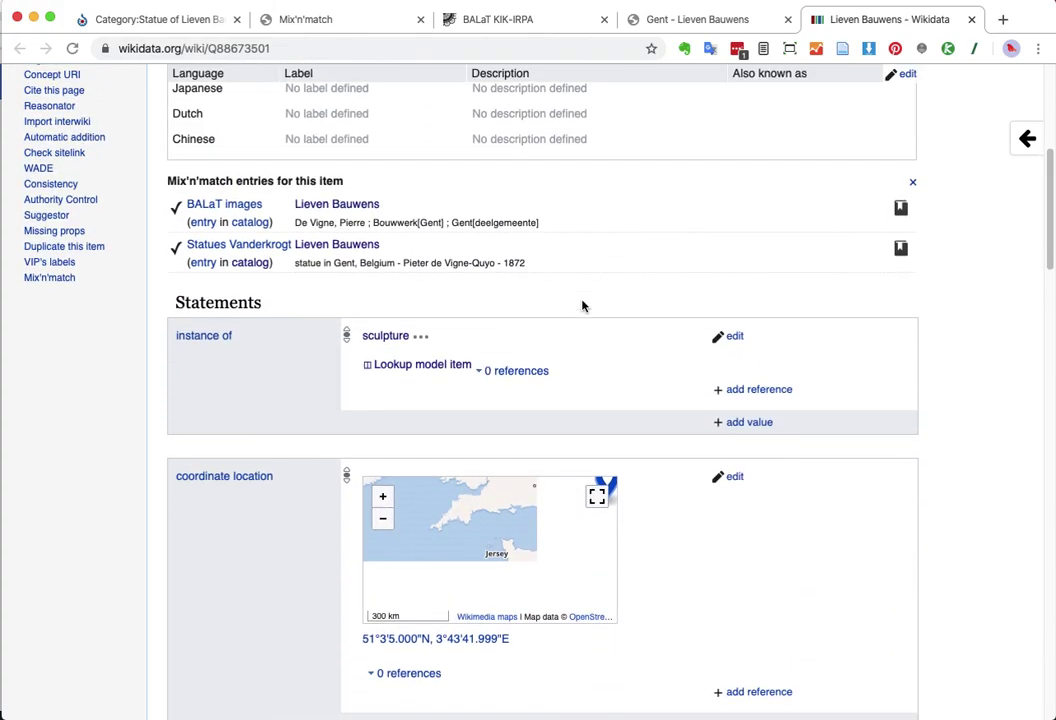
scroll(582, 306, down, 1)
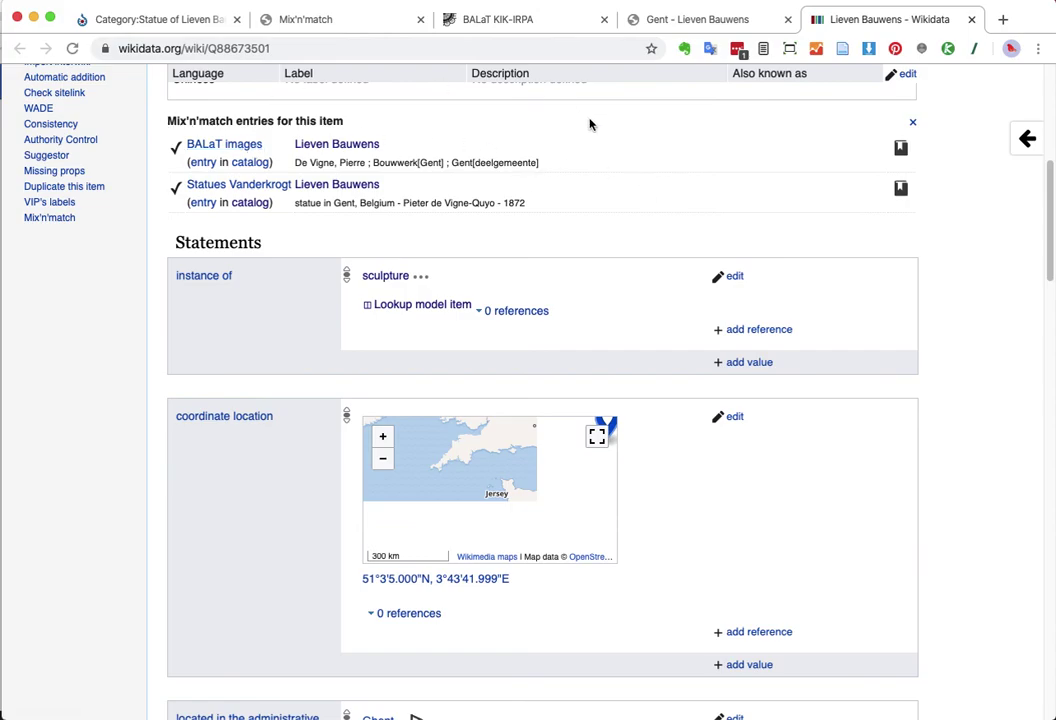
scroll(589, 123, up, 2)
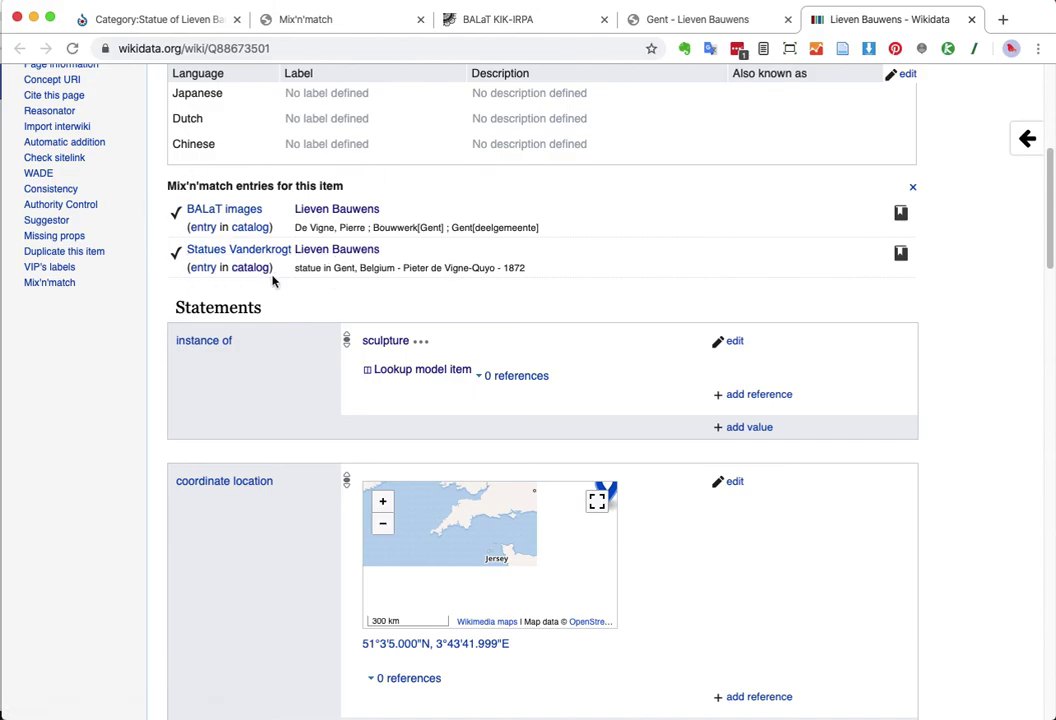
scroll(652, 260, up, 1)
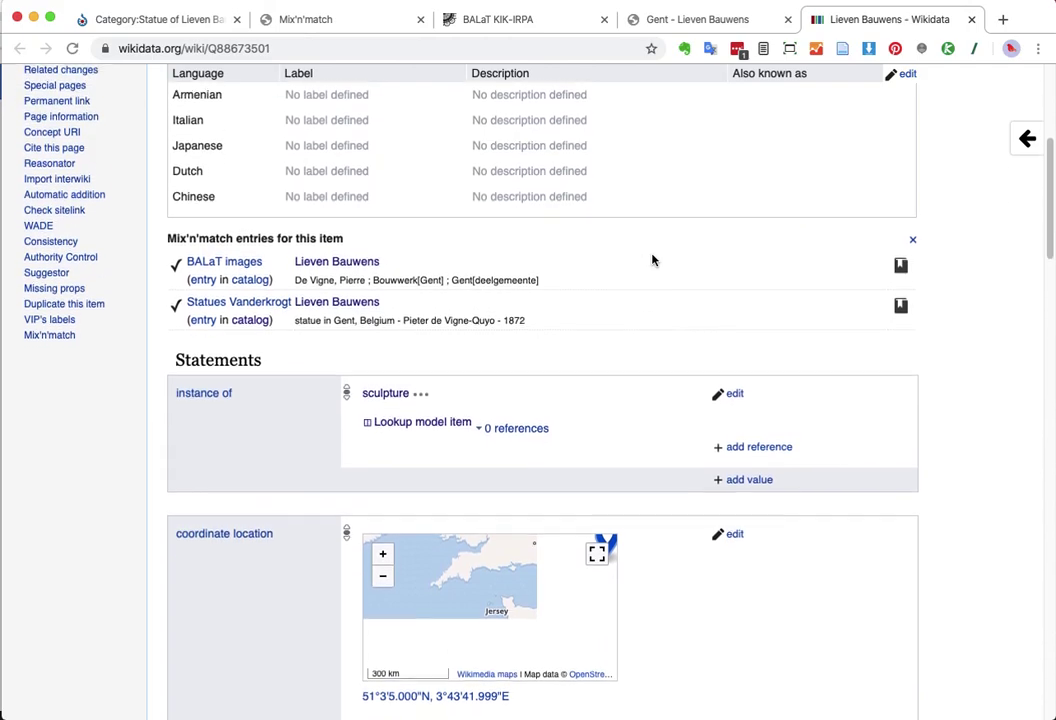
scroll(652, 260, down, 1)
scroll(652, 260, down, 4)
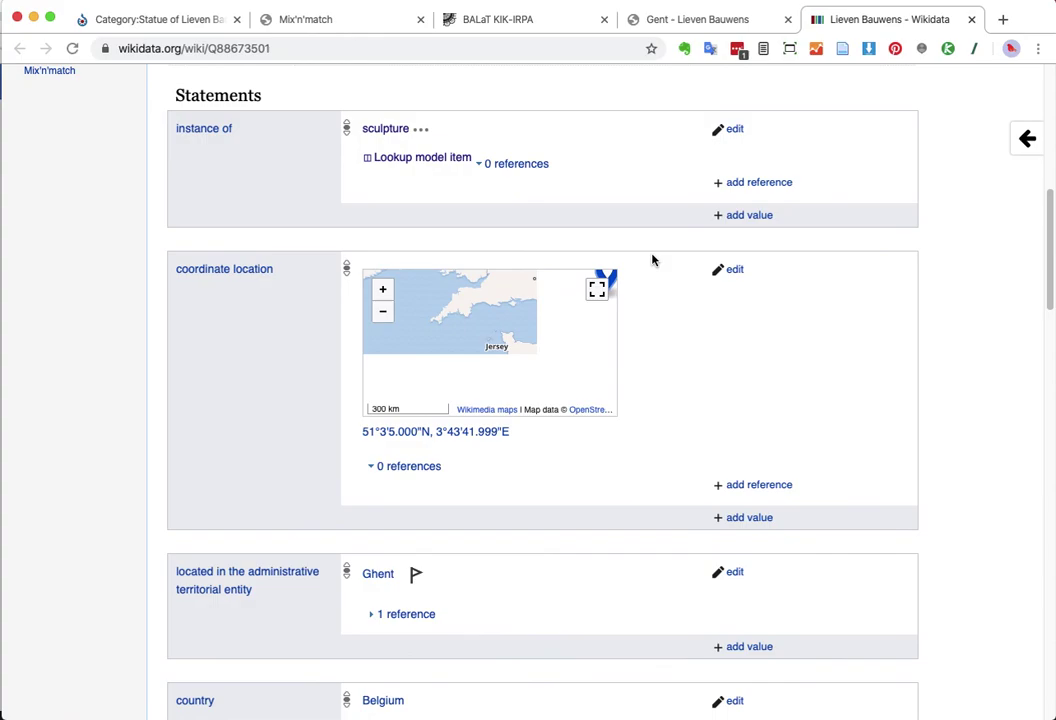
scroll(652, 260, up, 10)
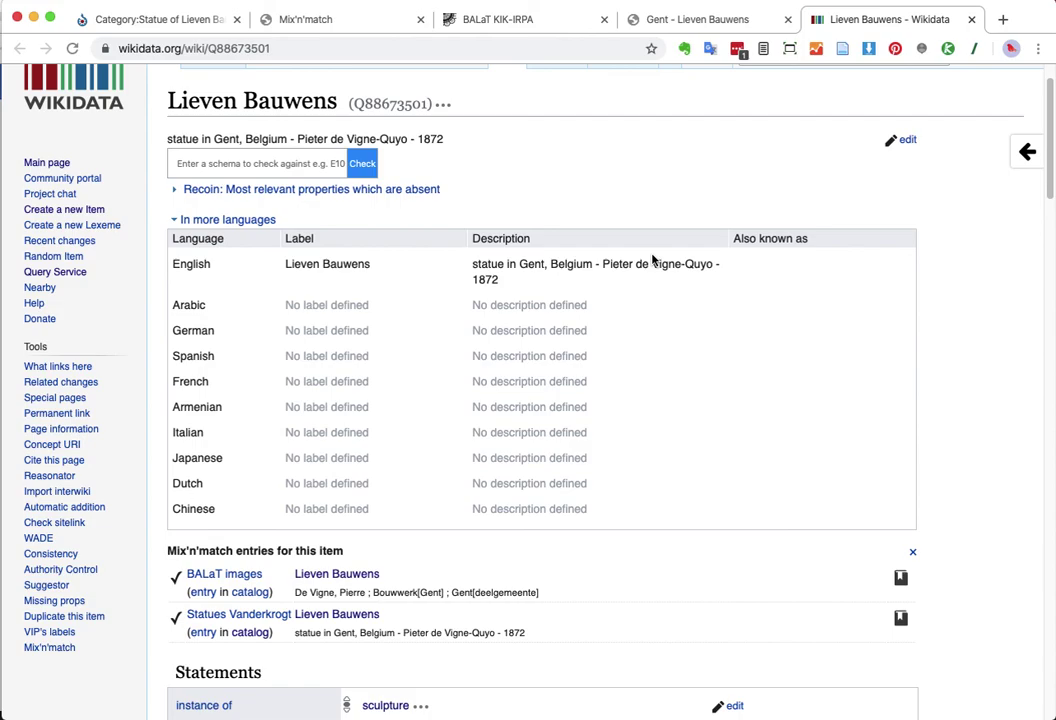
- Examine the reference attached to the "located in the administrative territorial entity" statement
scroll(652, 260, down, 9)
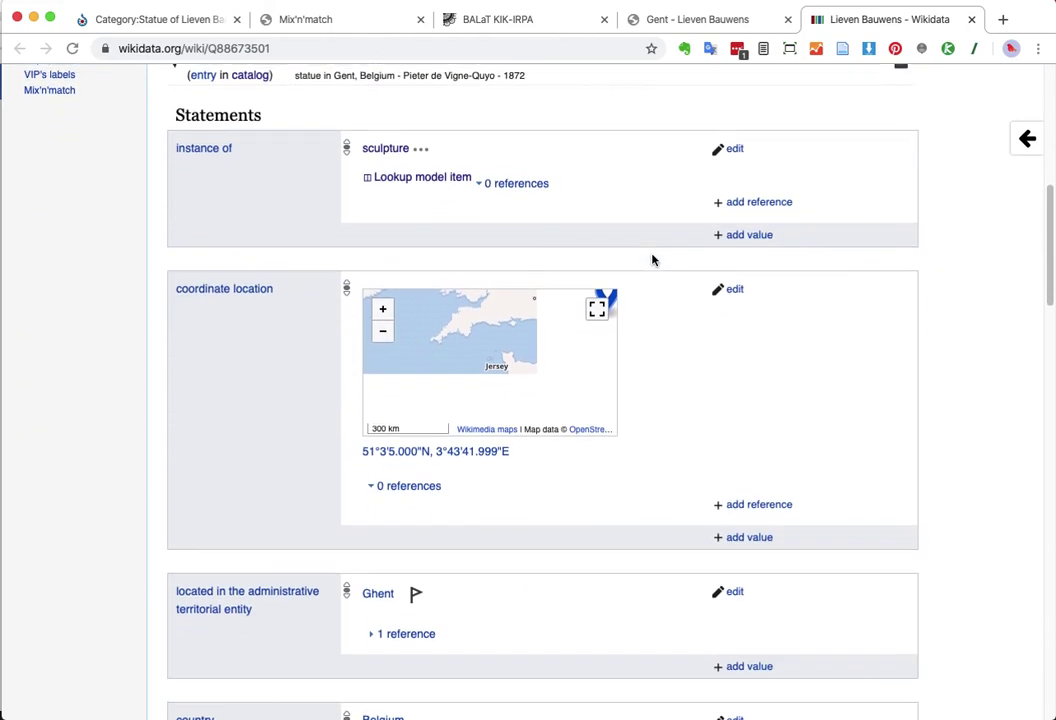
scroll(652, 260, down, 1)
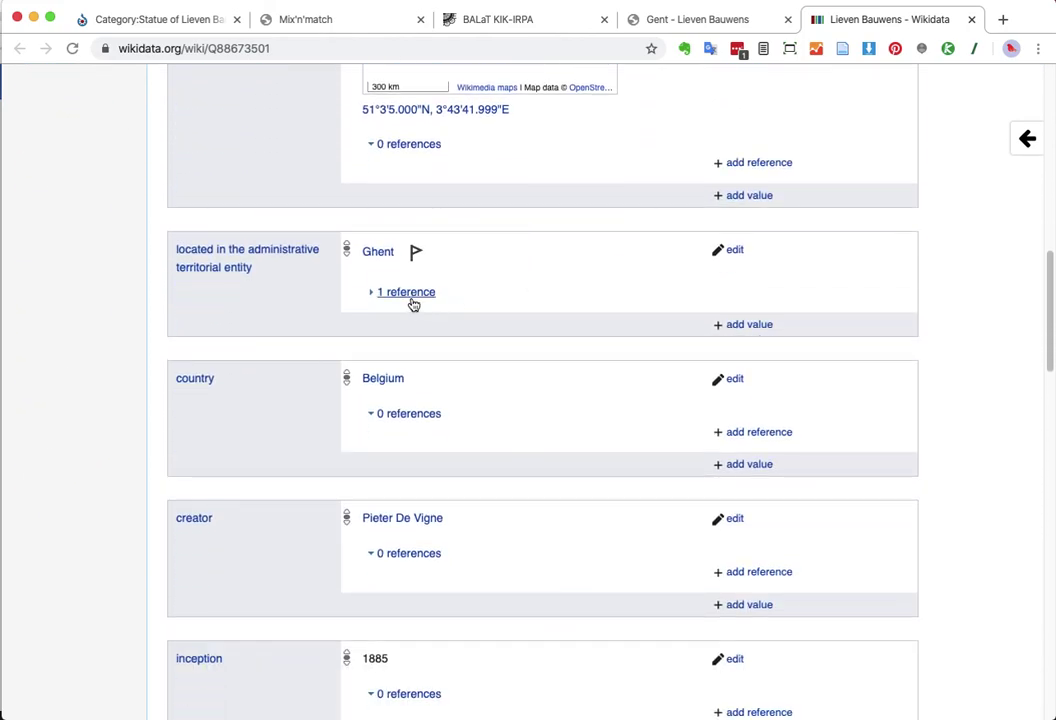
click(412, 296)
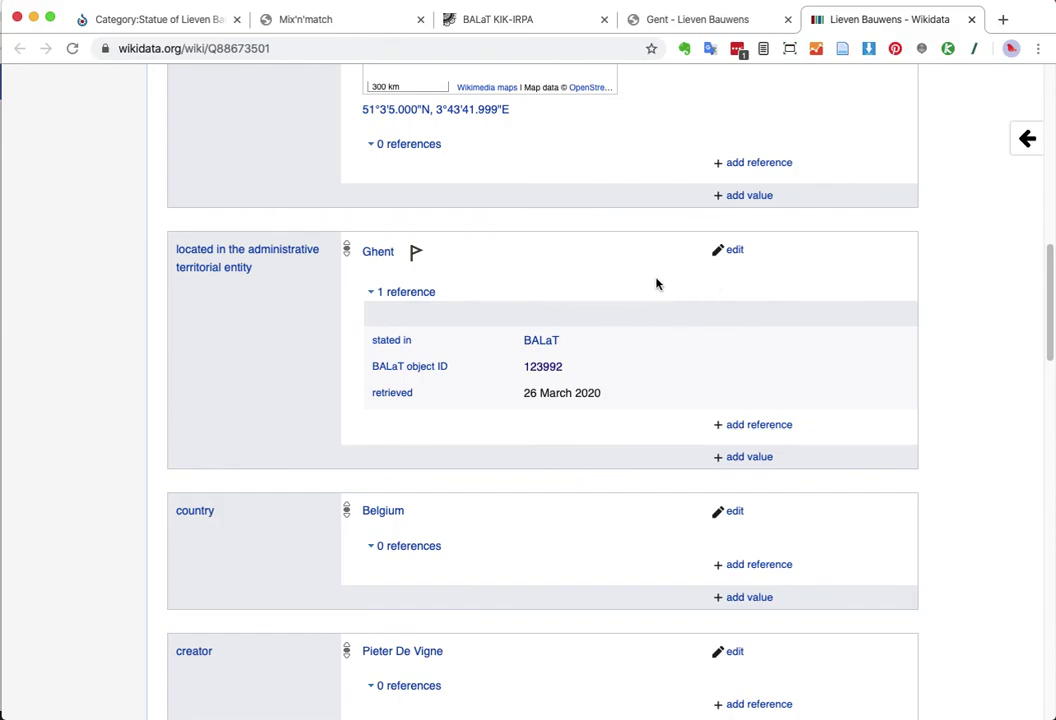
- Reload the item page and copy the BALaT reference from the "located in the administrative territorial entity" statement
scroll(656, 284, up, 20)
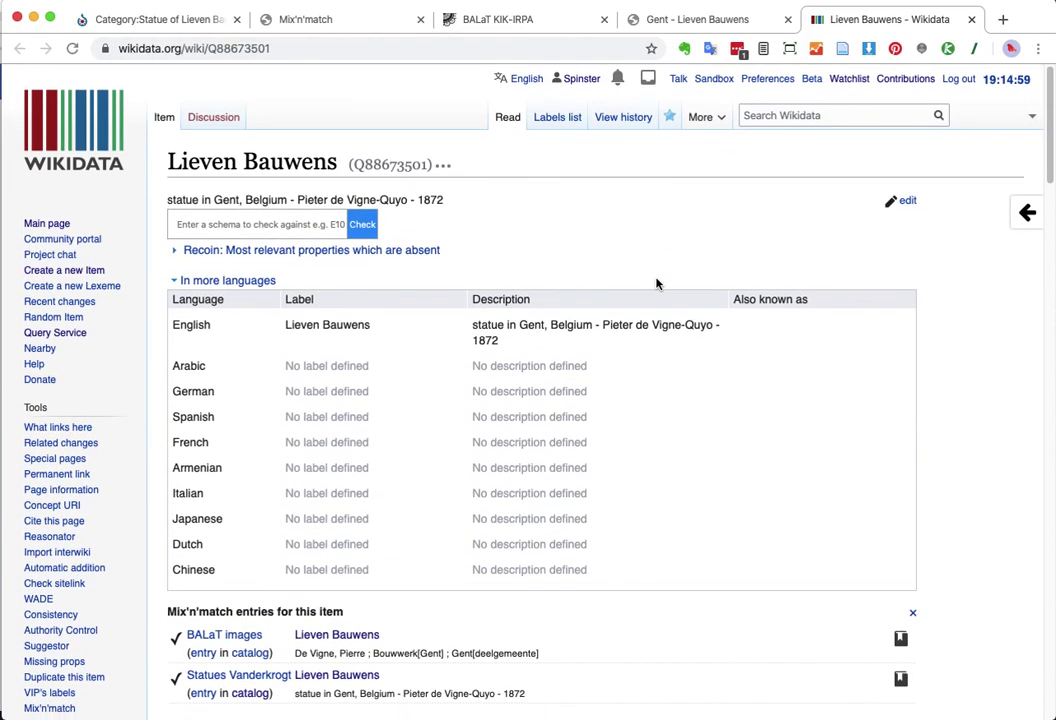
key(super+r)
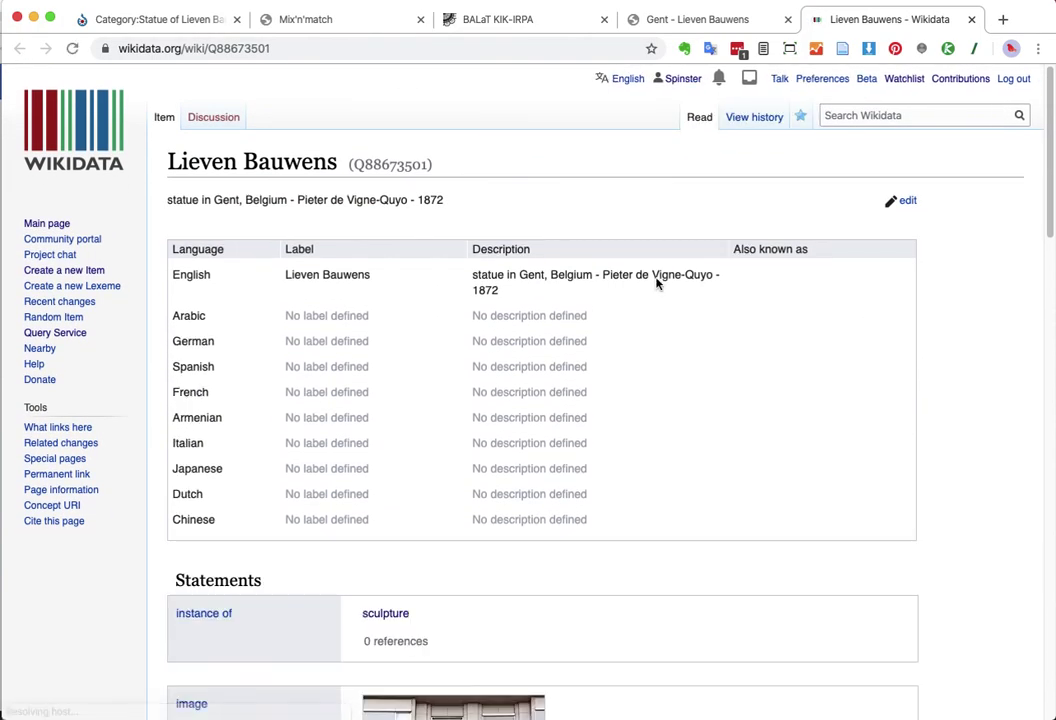
scroll(656, 284, down, 5)
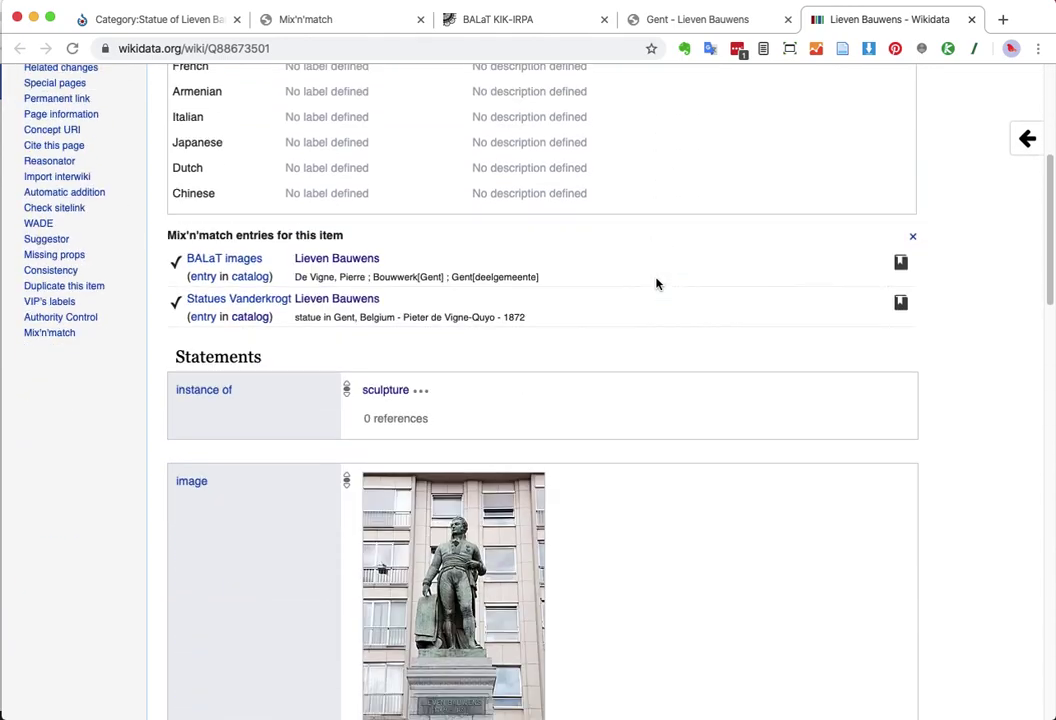
scroll(656, 284, down, 10)
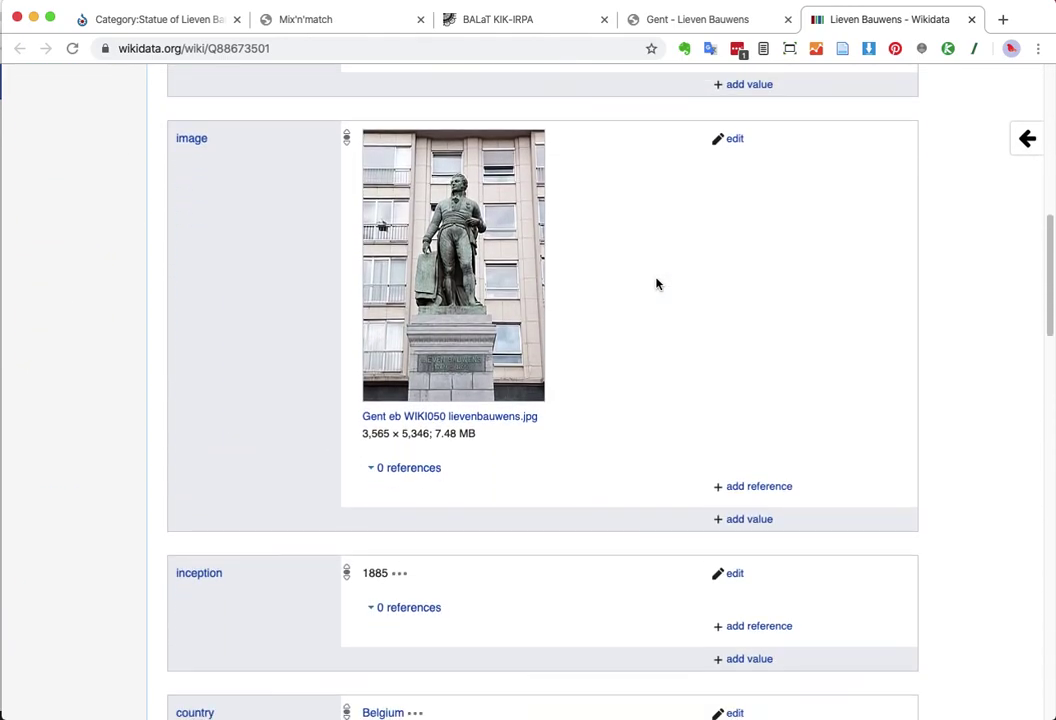
scroll(650, 310, down, 5)
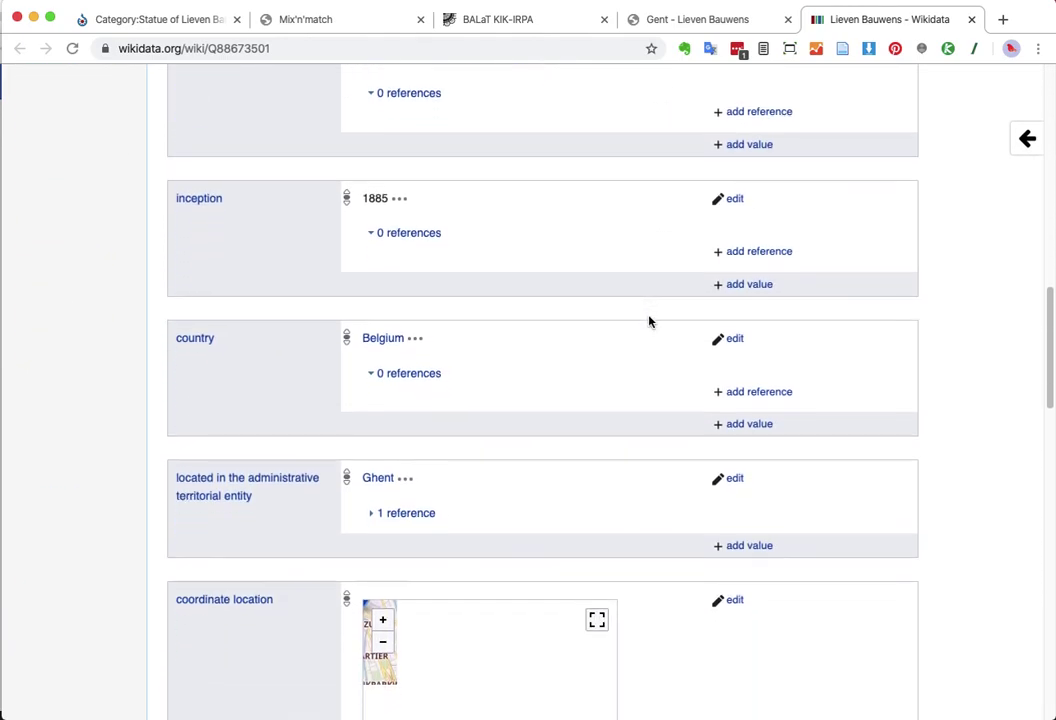
click(398, 341)
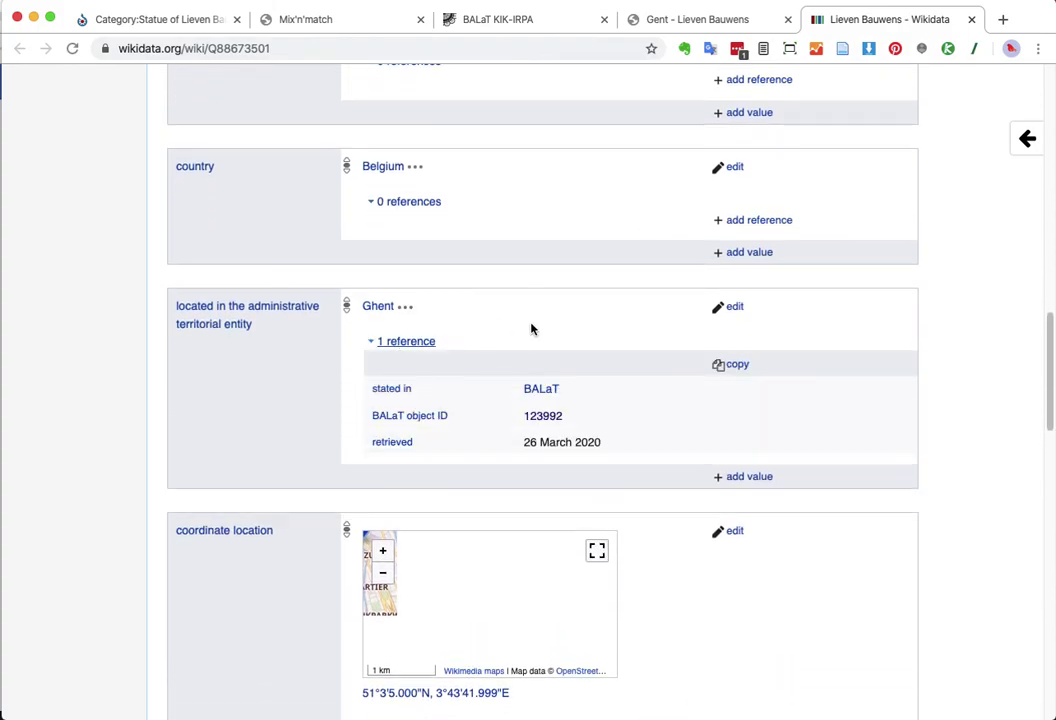
scroll(545, 322, down, 1)
click(738, 254)
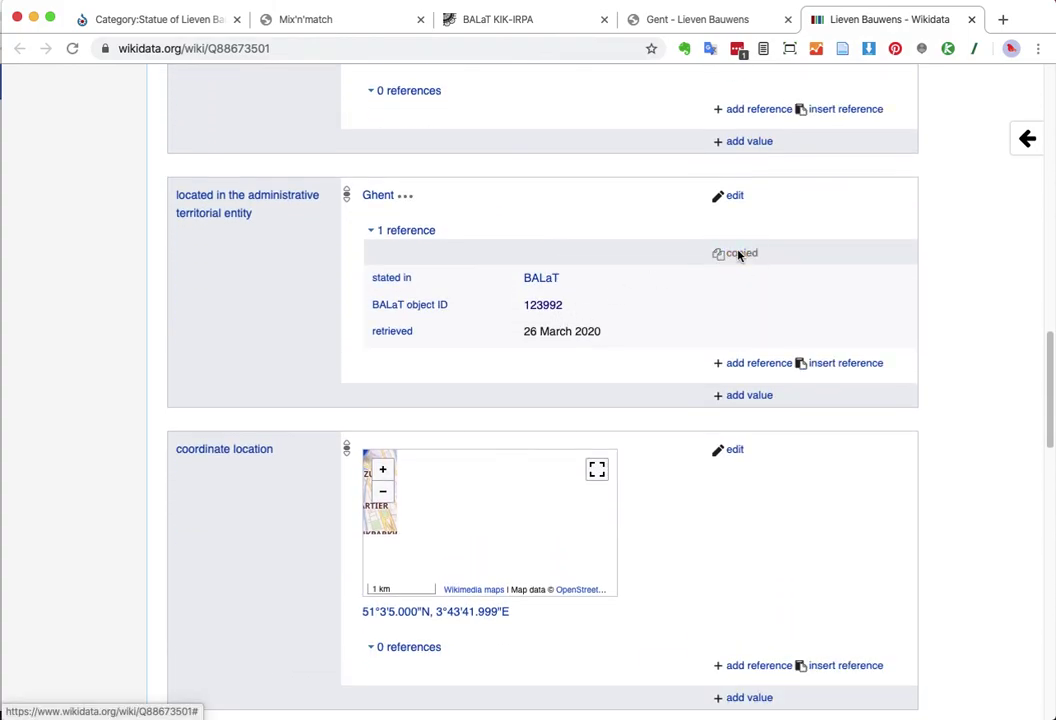
- Compare the item's statements with the BALaT object page and insert the copied BALaT reference on the "inception" statement
scroll(738, 256, up, 10)
scroll(738, 256, up, 1)
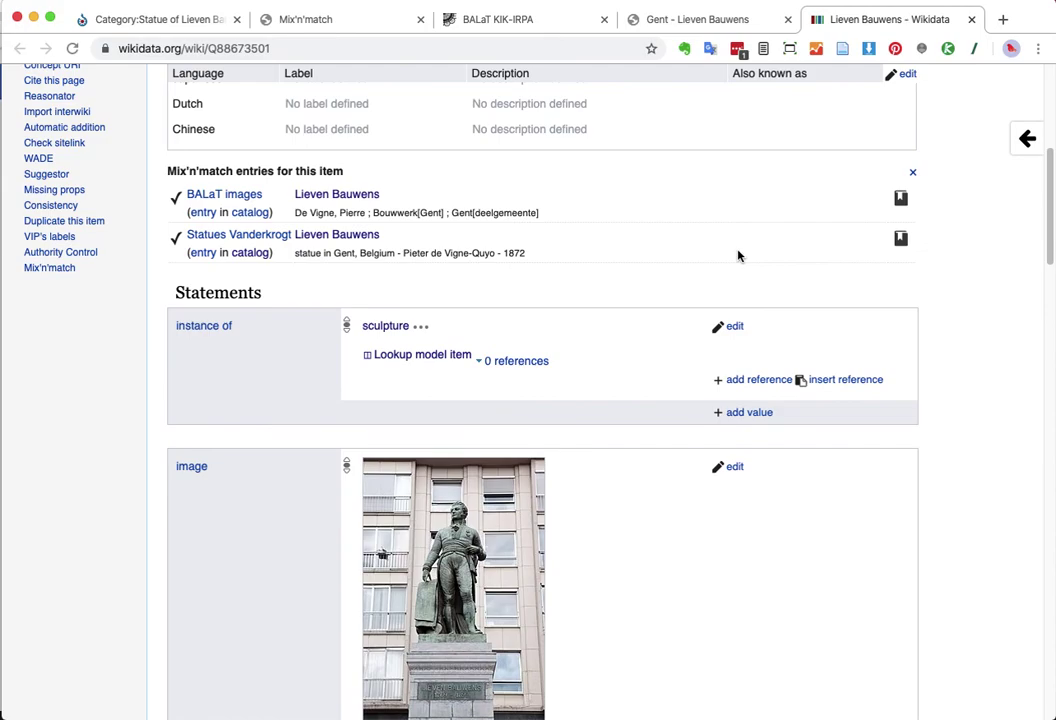
click(559, 17)
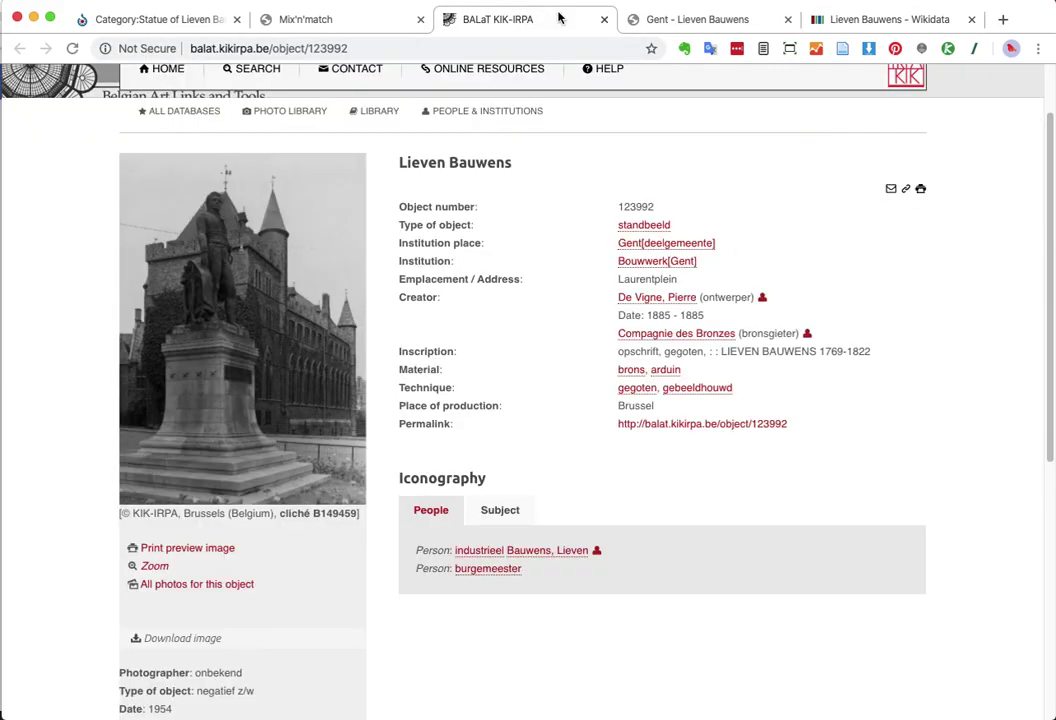
click(882, 24)
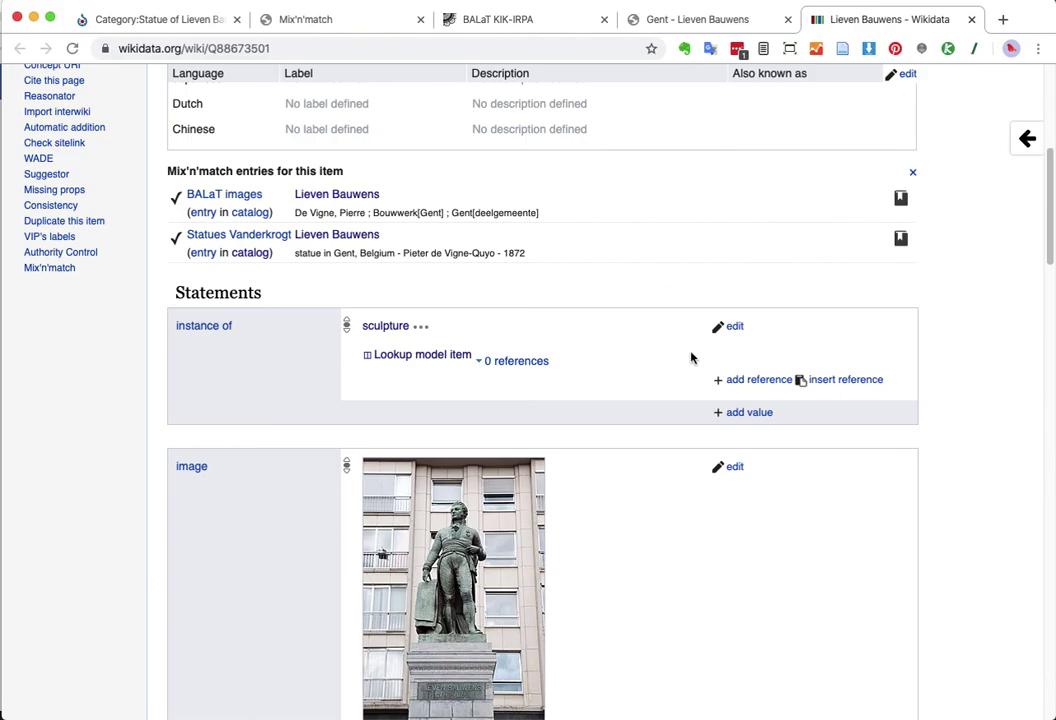
scroll(693, 359, down, 2)
click(556, 24)
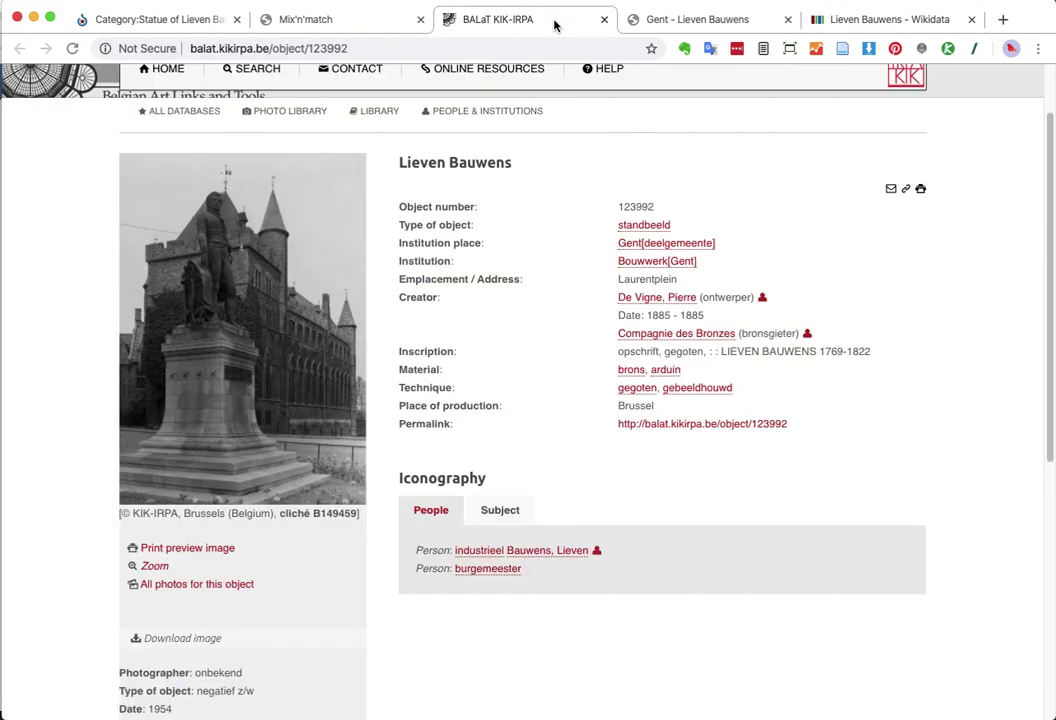
click(896, 27)
scroll(587, 278, down, 6)
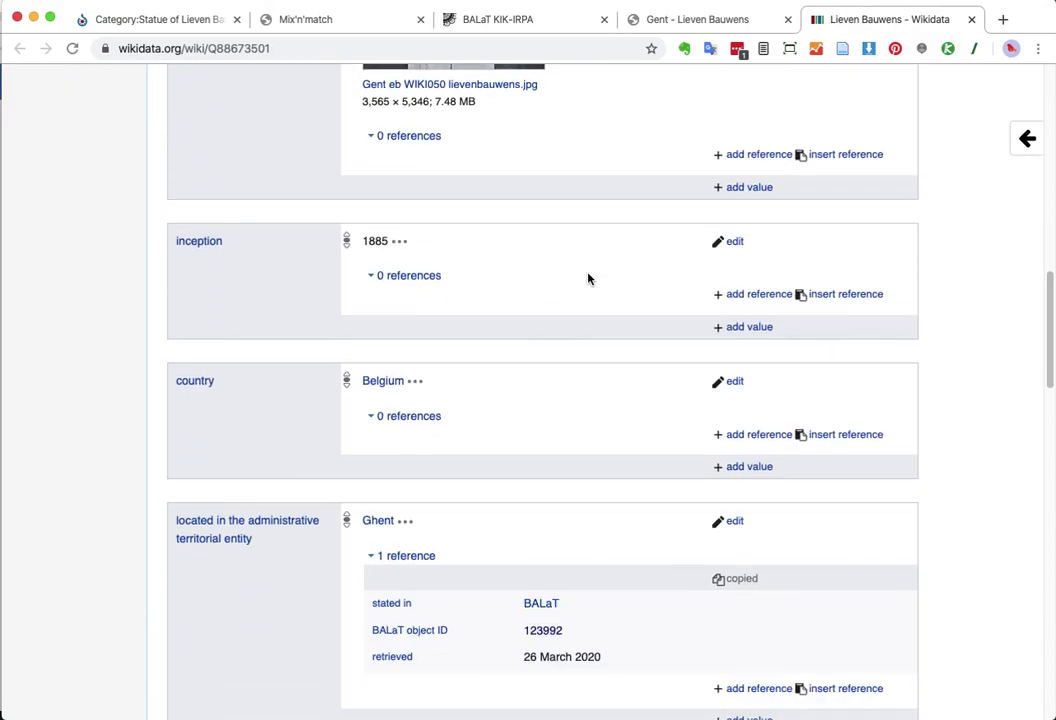
scroll(587, 278, down, 2)
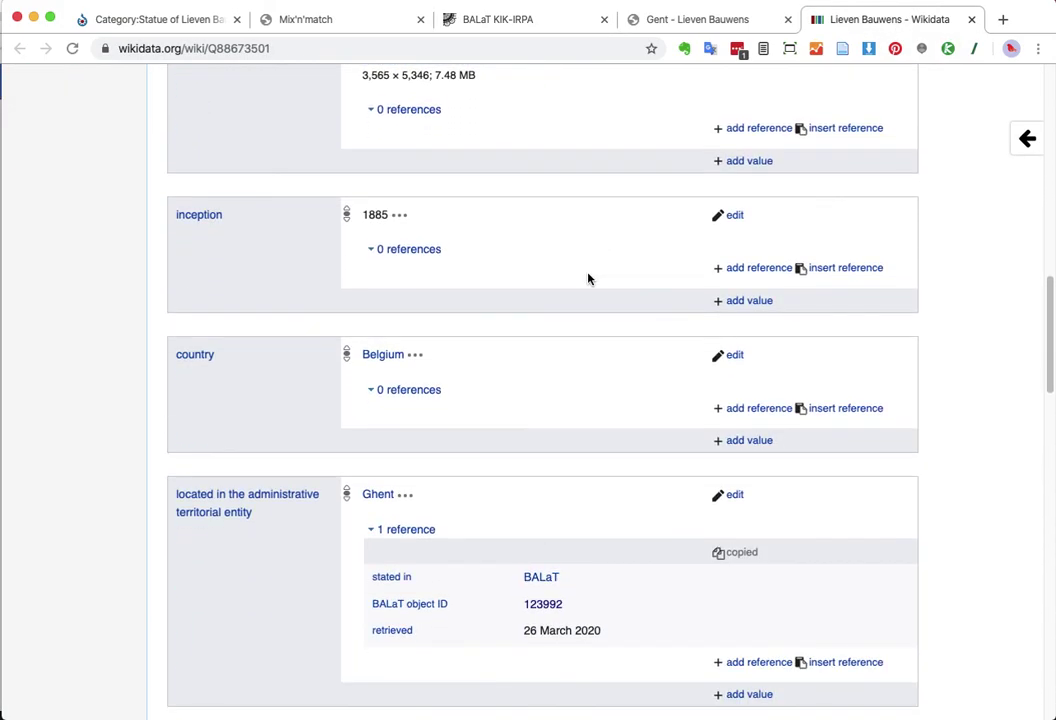
click(844, 249)
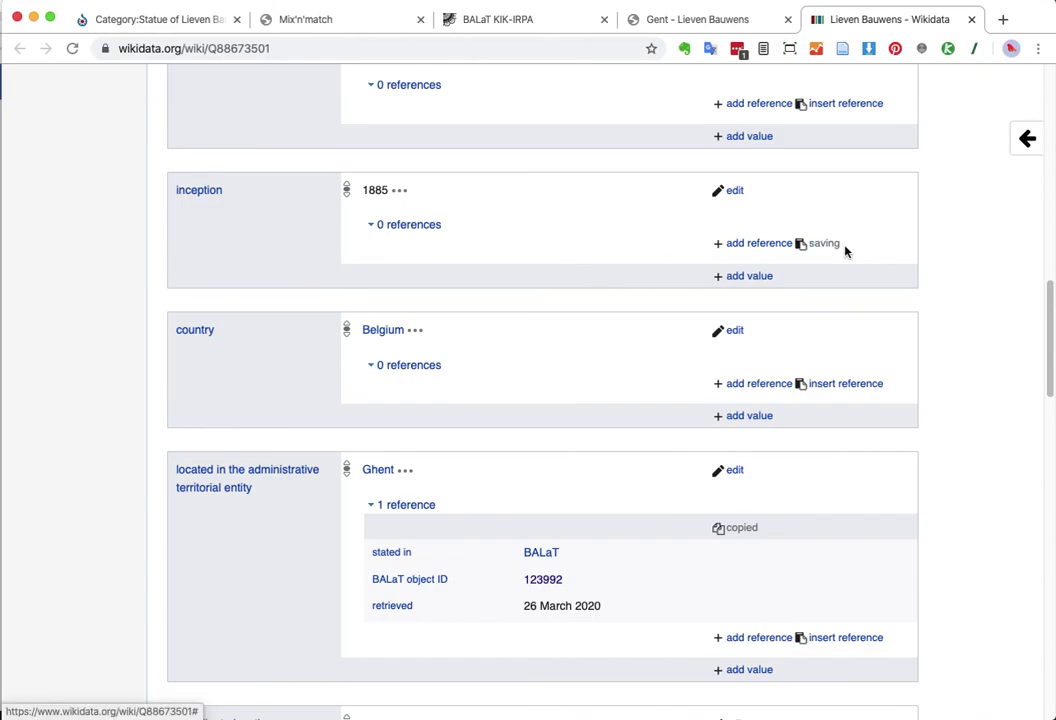
- Insert the copied BALaT reference on the "creator" statement
scroll(845, 252, down, 5)
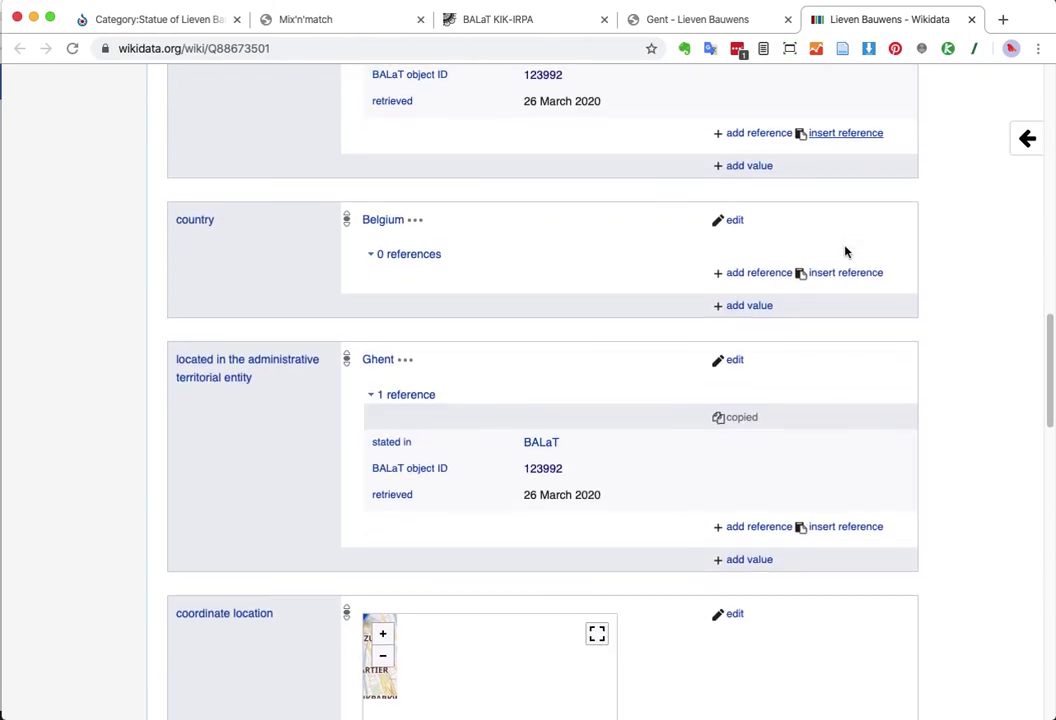
scroll(845, 252, down, 7)
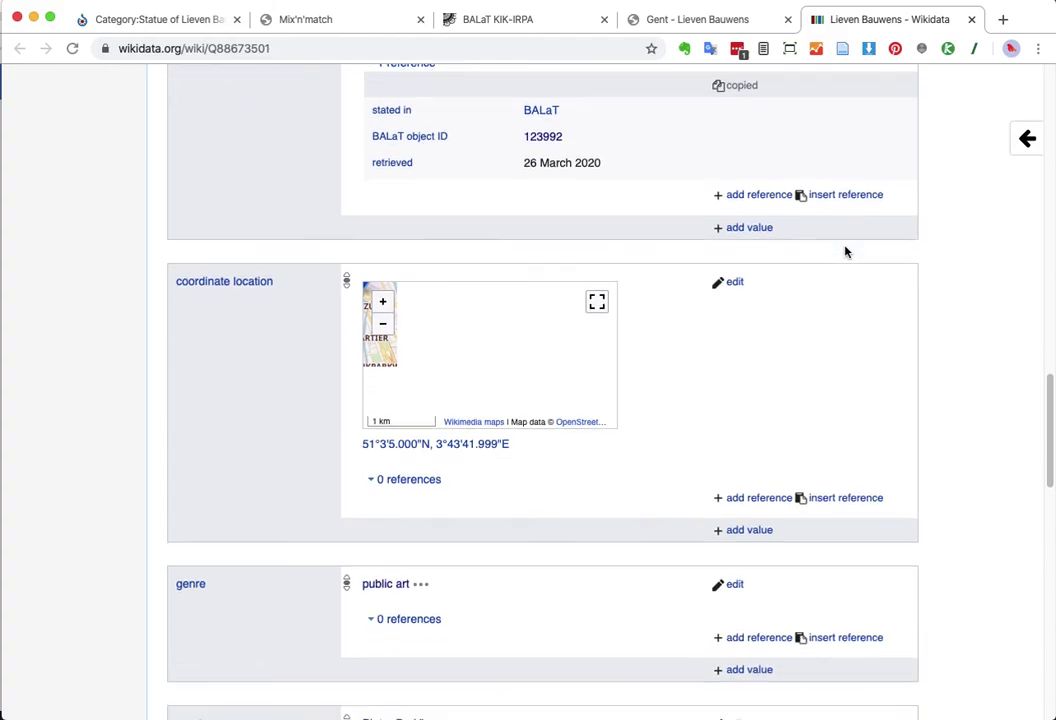
scroll(845, 252, down, 1)
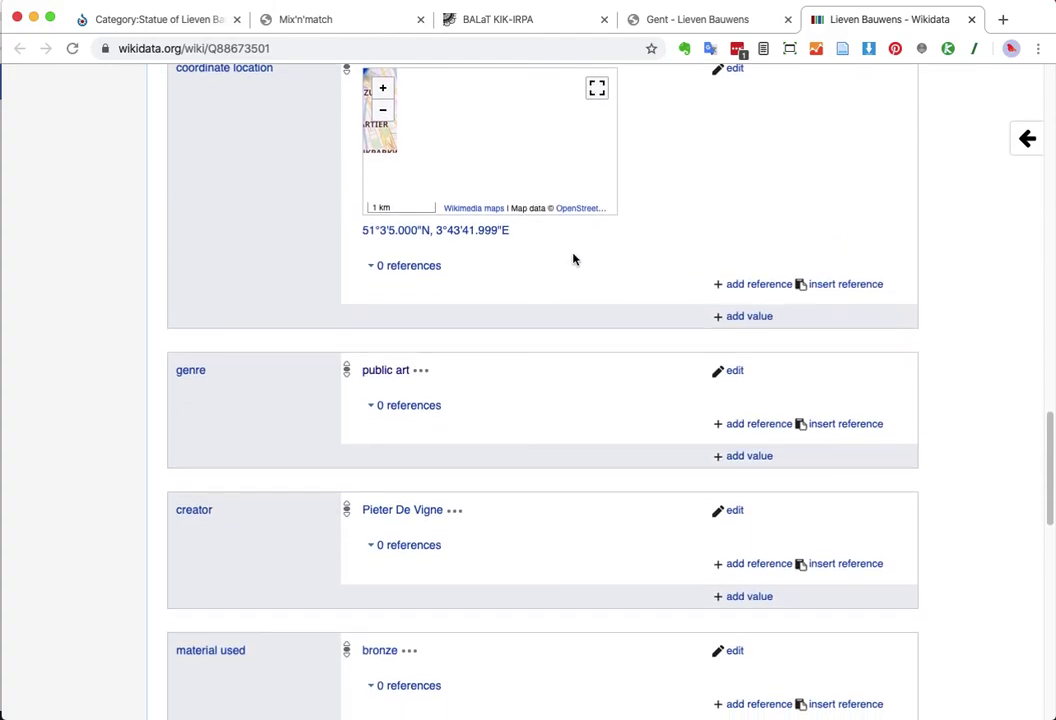
scroll(576, 264, down, 4)
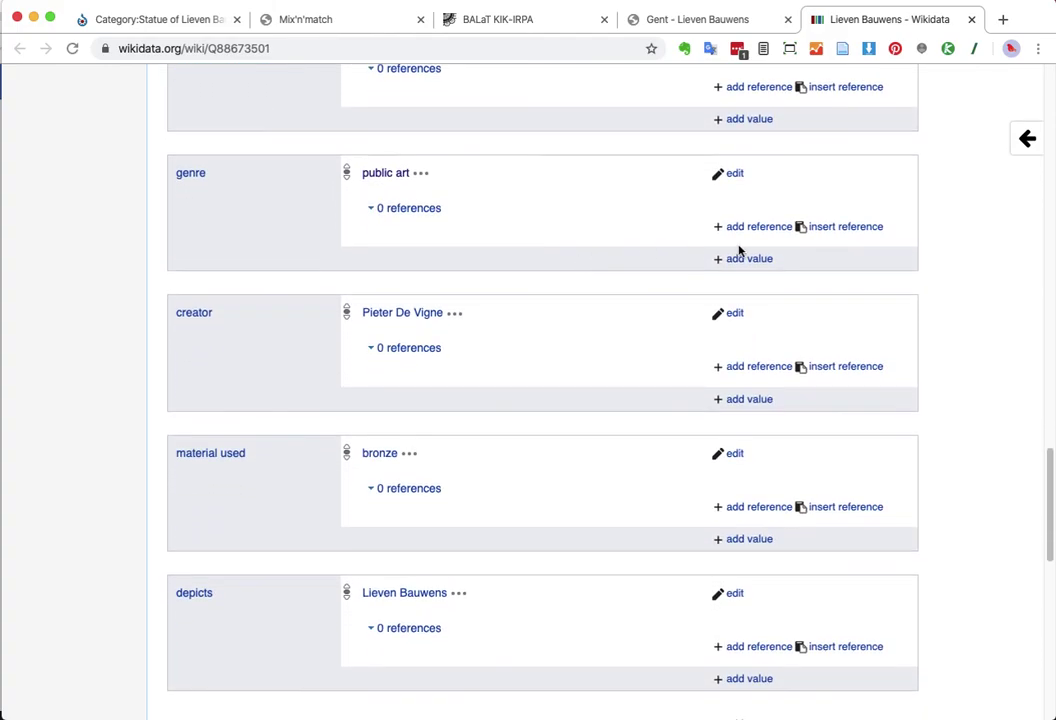
scroll(620, 219, down, 2)
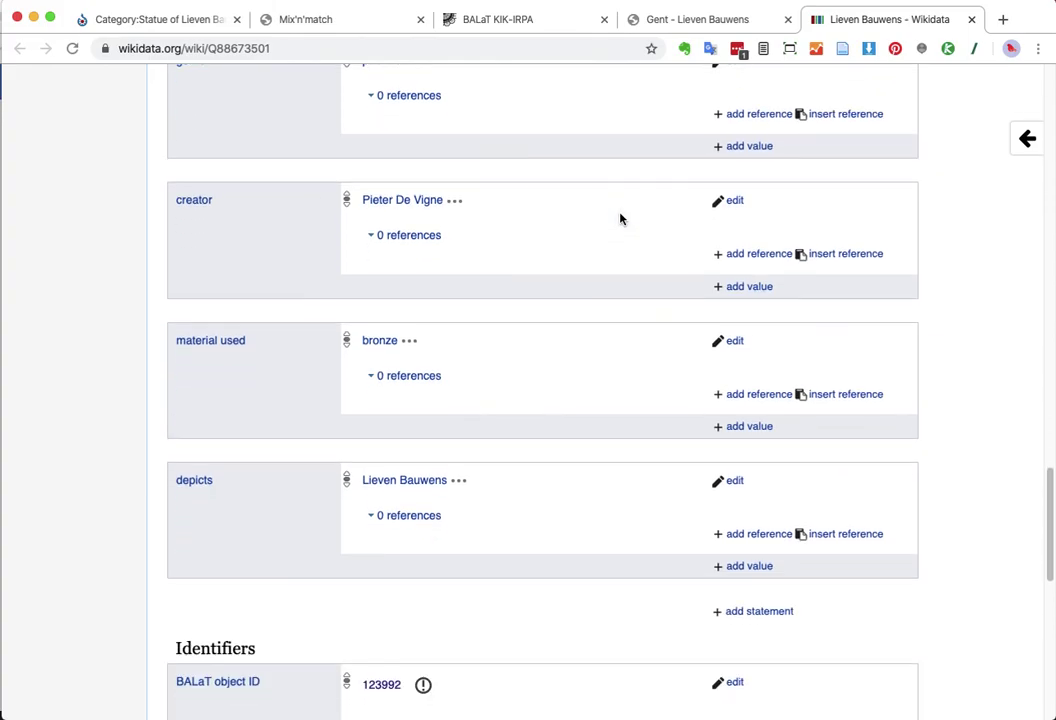
scroll(620, 219, down, 1)
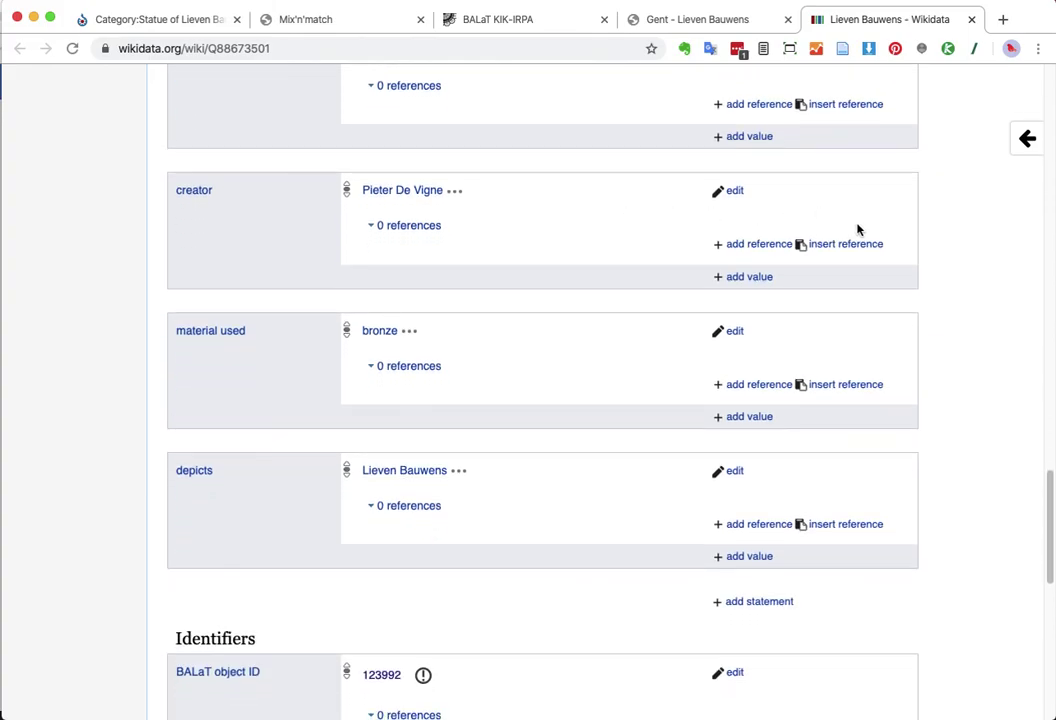
click(838, 244)
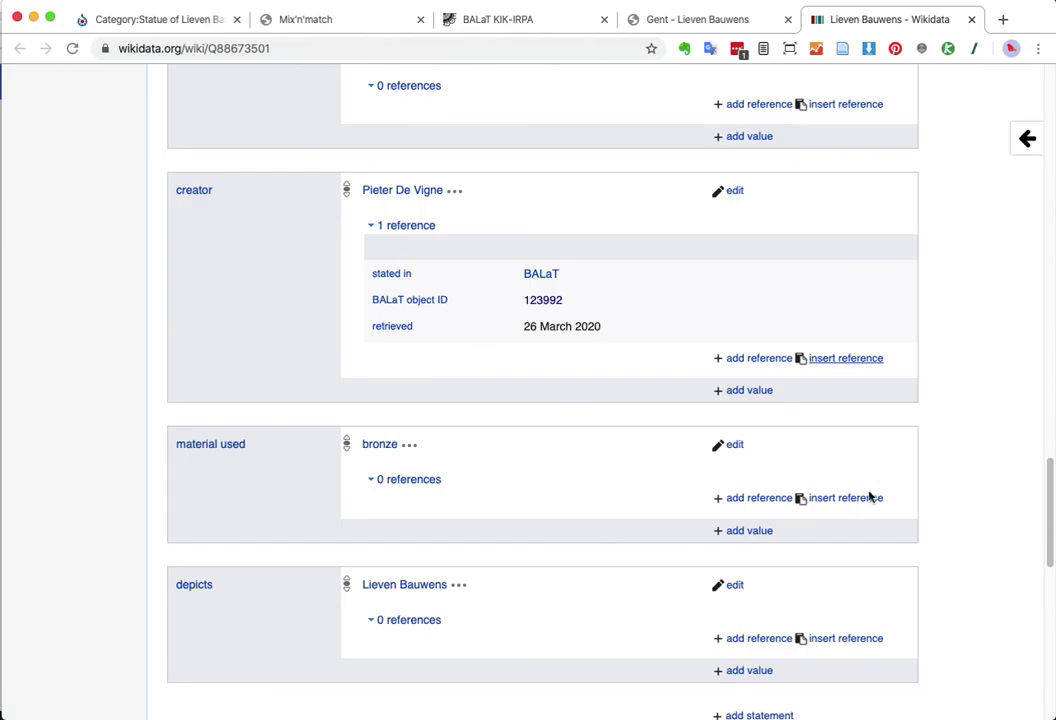
- Insert the copied BALaT reference on the "material used" and "depicts" statements
click(856, 498)
scroll(855, 503, down, 4)
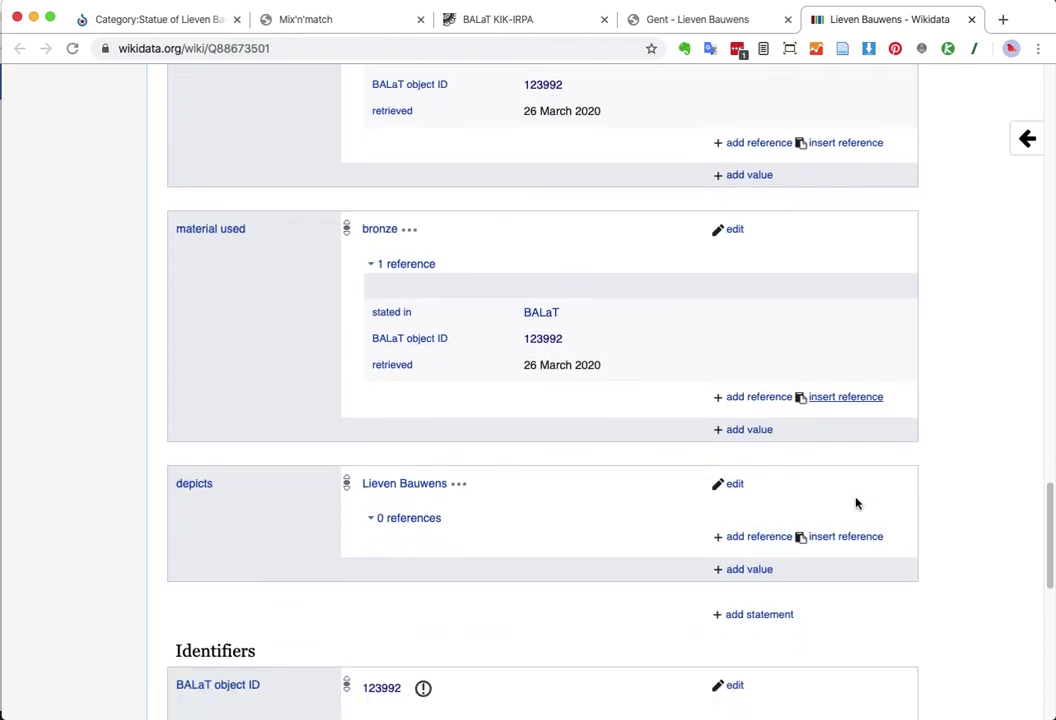
scroll(857, 490, down, 2)
click(845, 427)
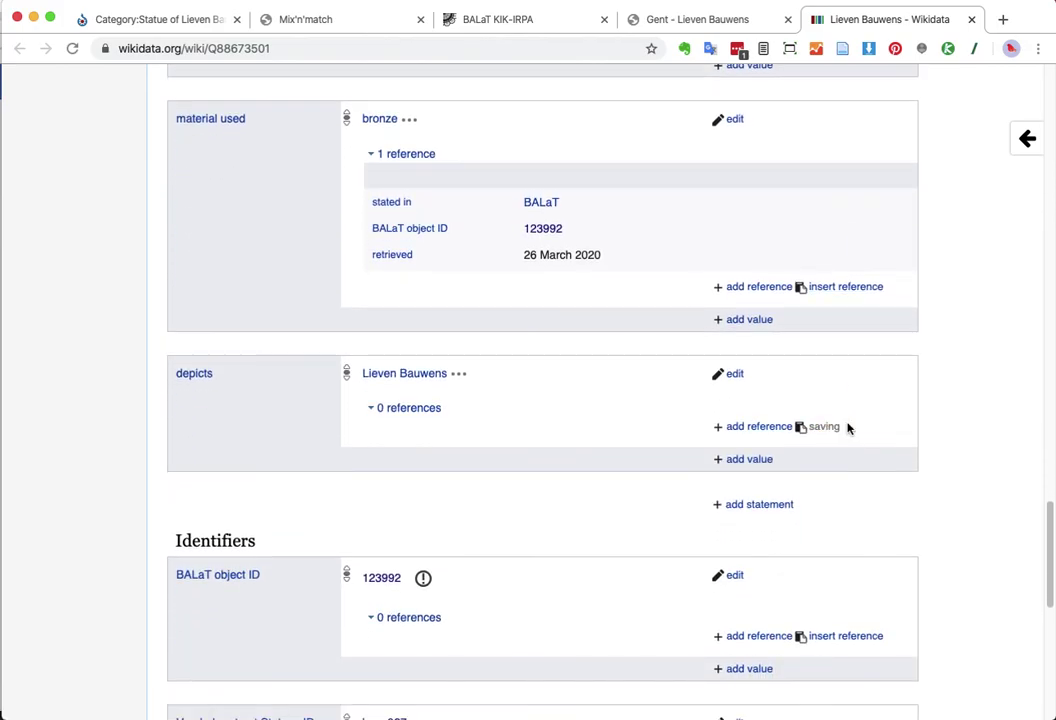
- Start a new sitelink under "Other sites" and choose Commons (commons) as its wiki
scroll(952, 408, down, 5)
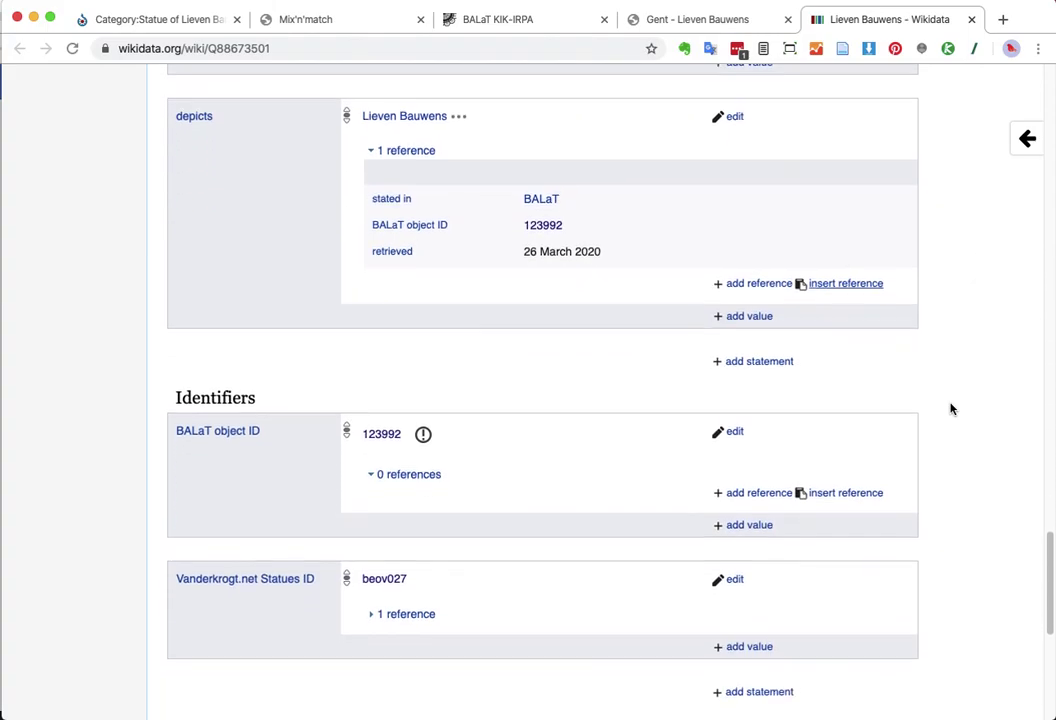
scroll(952, 408, down, 10)
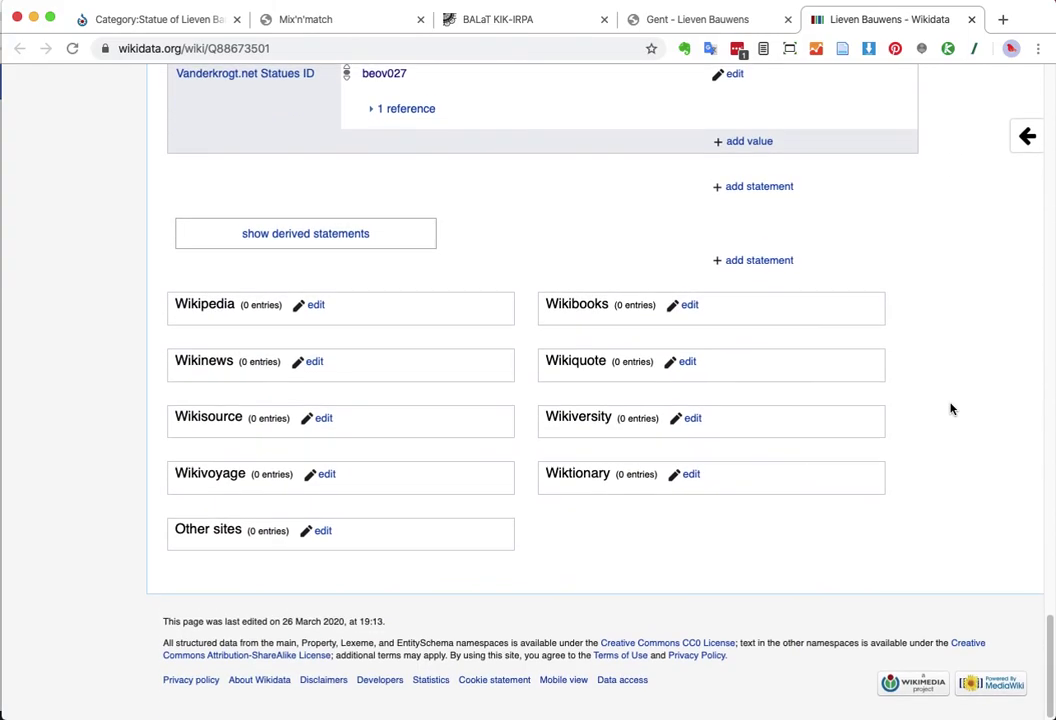
scroll(952, 408, up, 3)
scroll(952, 408, down, 3)
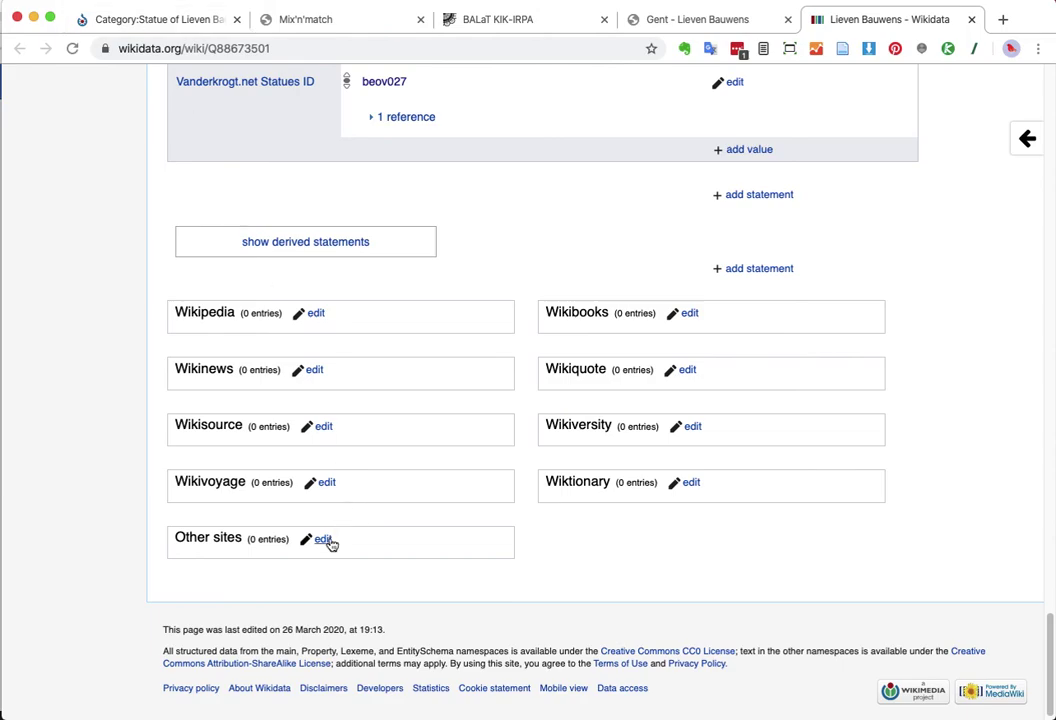
click(324, 541)
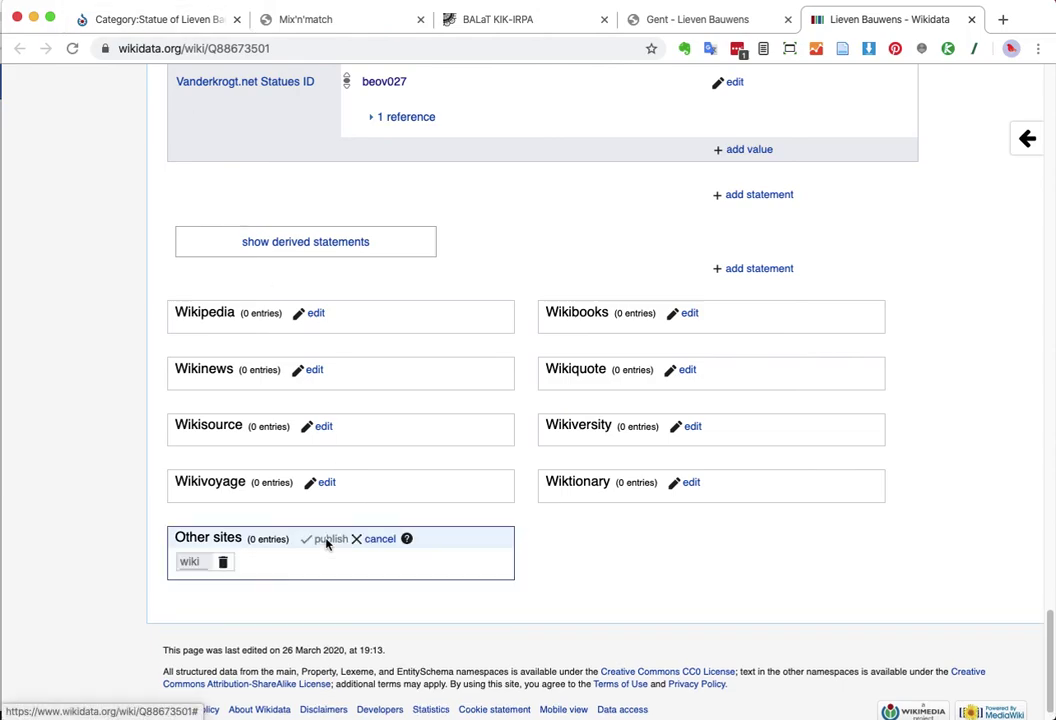
click(190, 562)
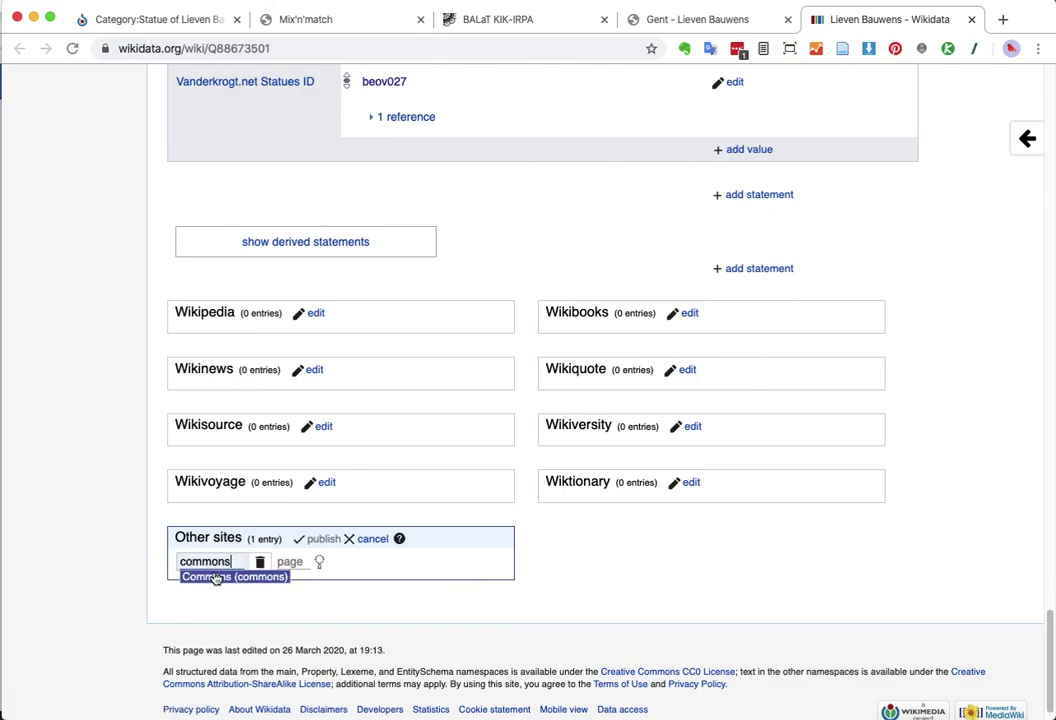
click(212, 576)
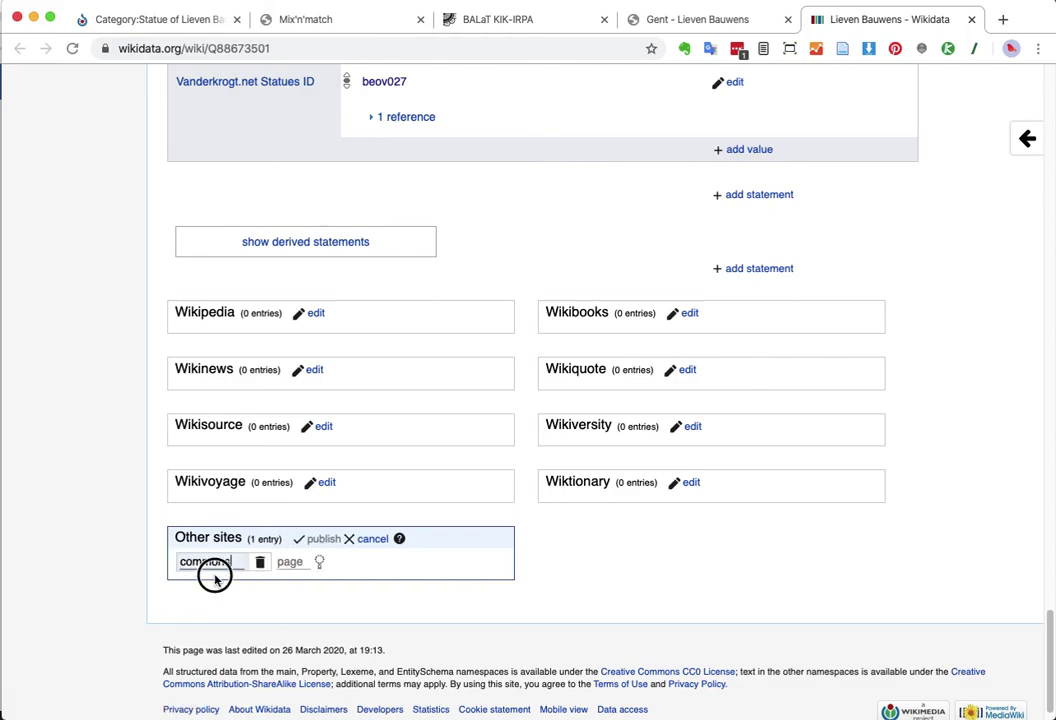
- Copy the full page title "Category:Statue of Lieven Bauwens (Gent)" from the statue's Wikimedia Commons category page
click(163, 27)
scroll(476, 147, up, 2)
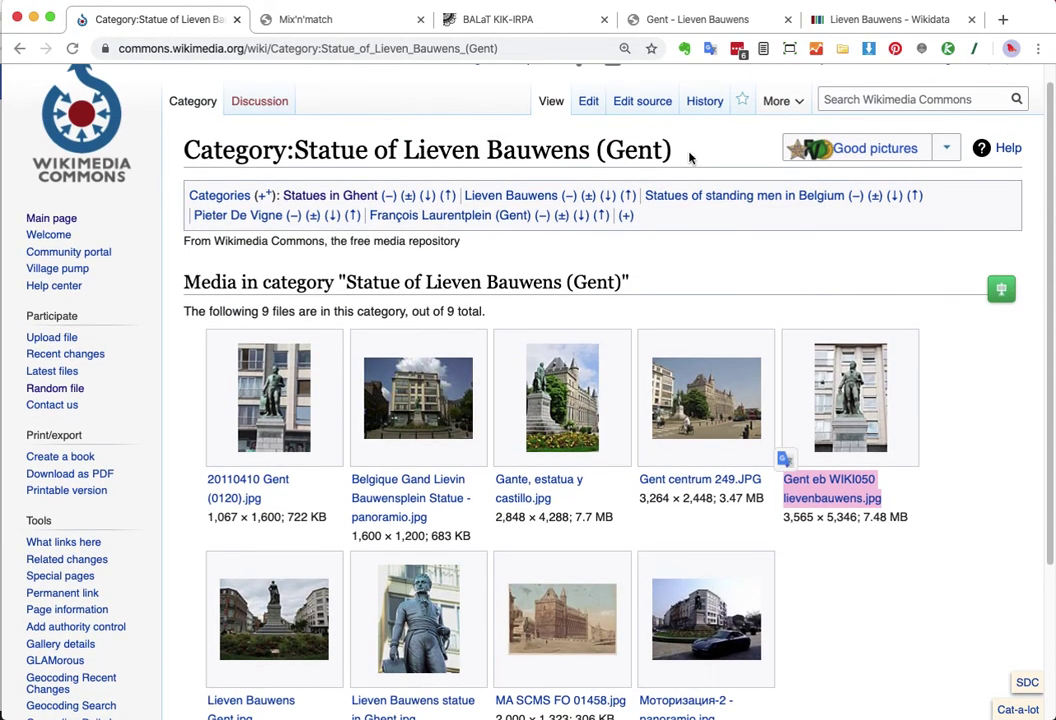
drag(674, 153, 184, 155)
key(ctrl+c)
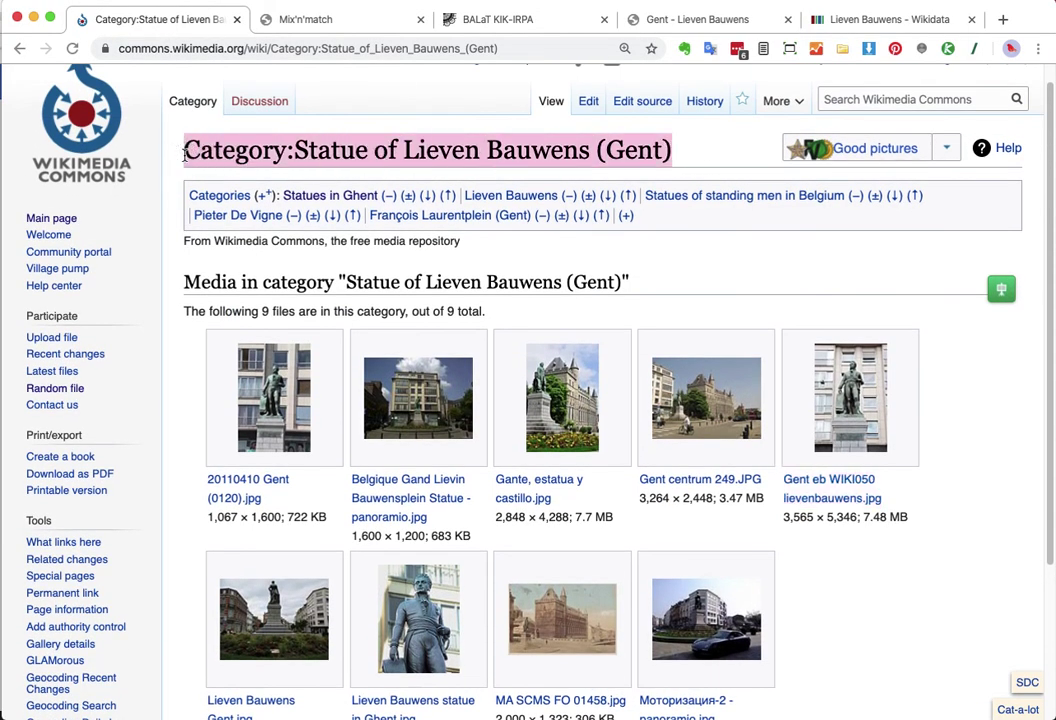
- Back in the Wikidata item, set the commons sitelink's page to "Category:Statue of Lieven Bauwens (Gent)" and publish it
click(873, 18)
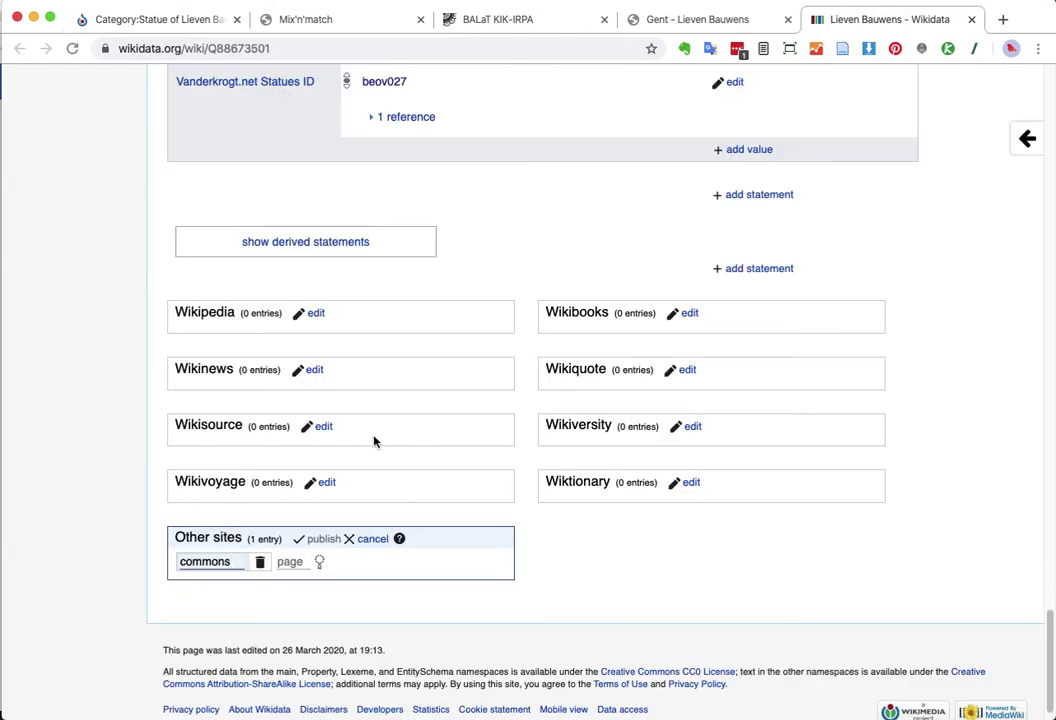
click(290, 561)
key(ctrl+v)
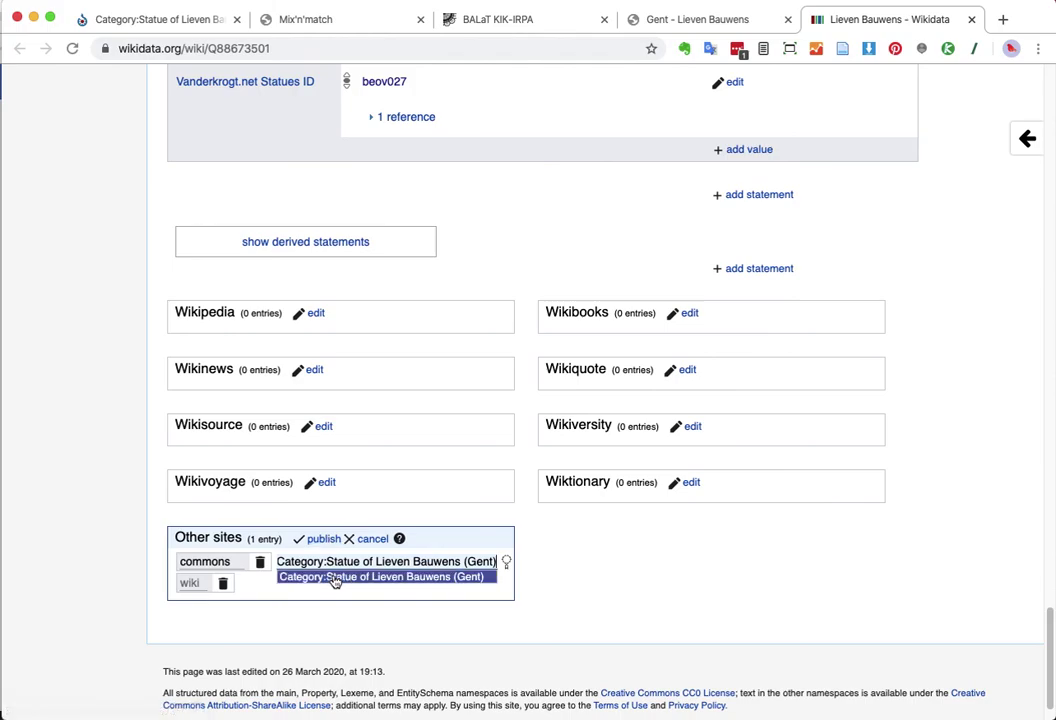
click(333, 578)
click(324, 539)
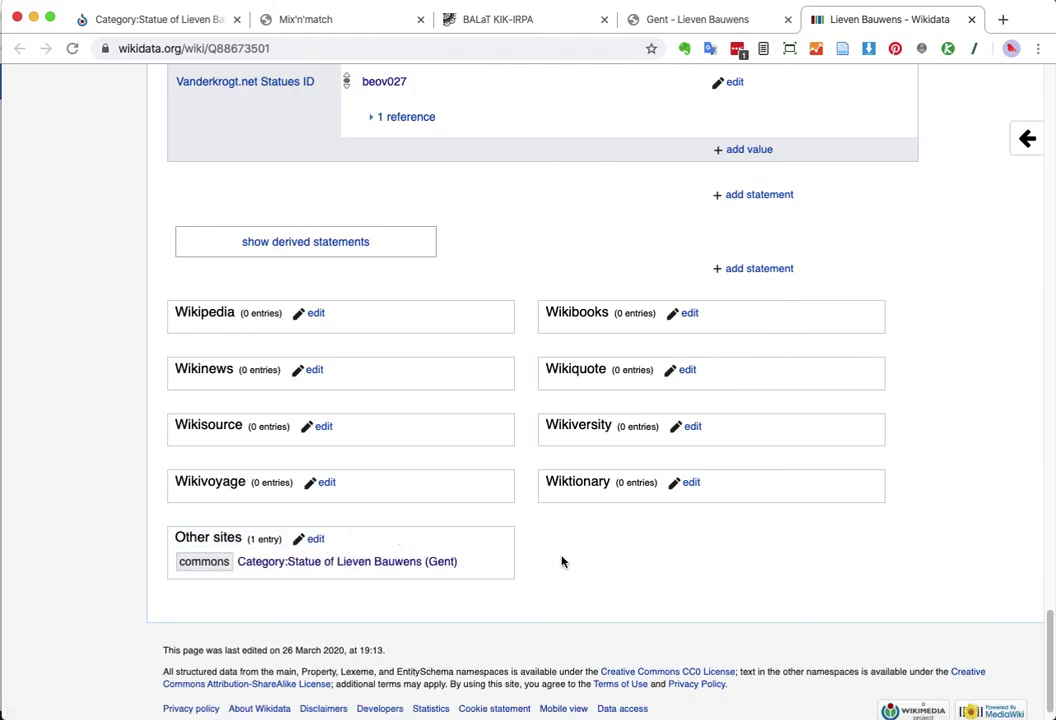
scroll(562, 562, up, 15)
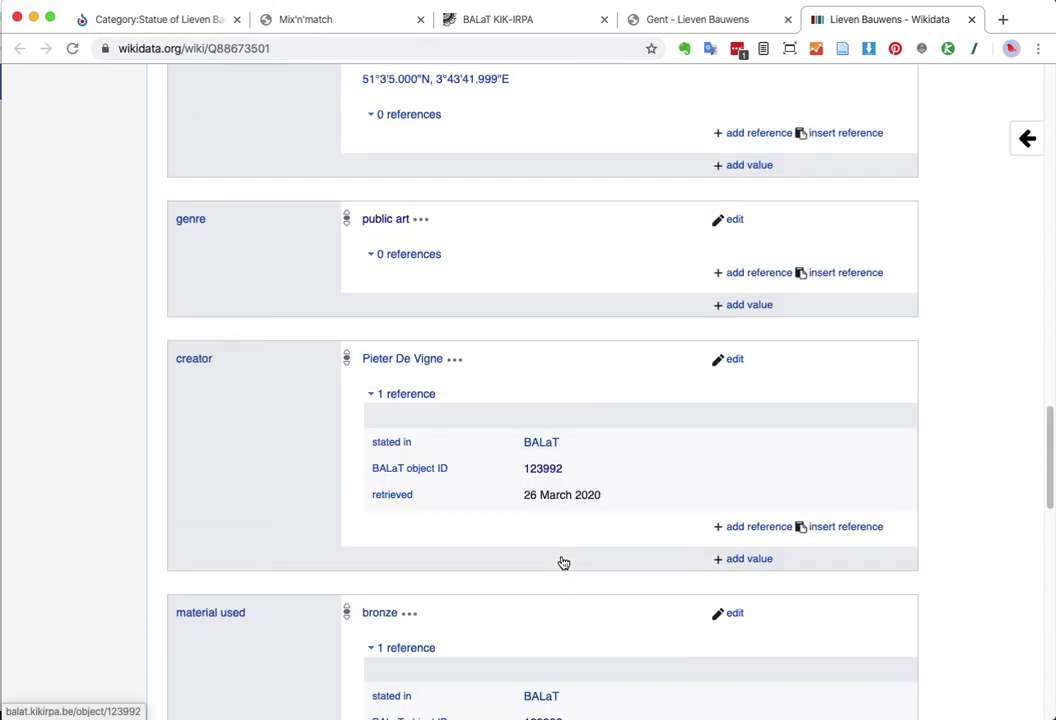